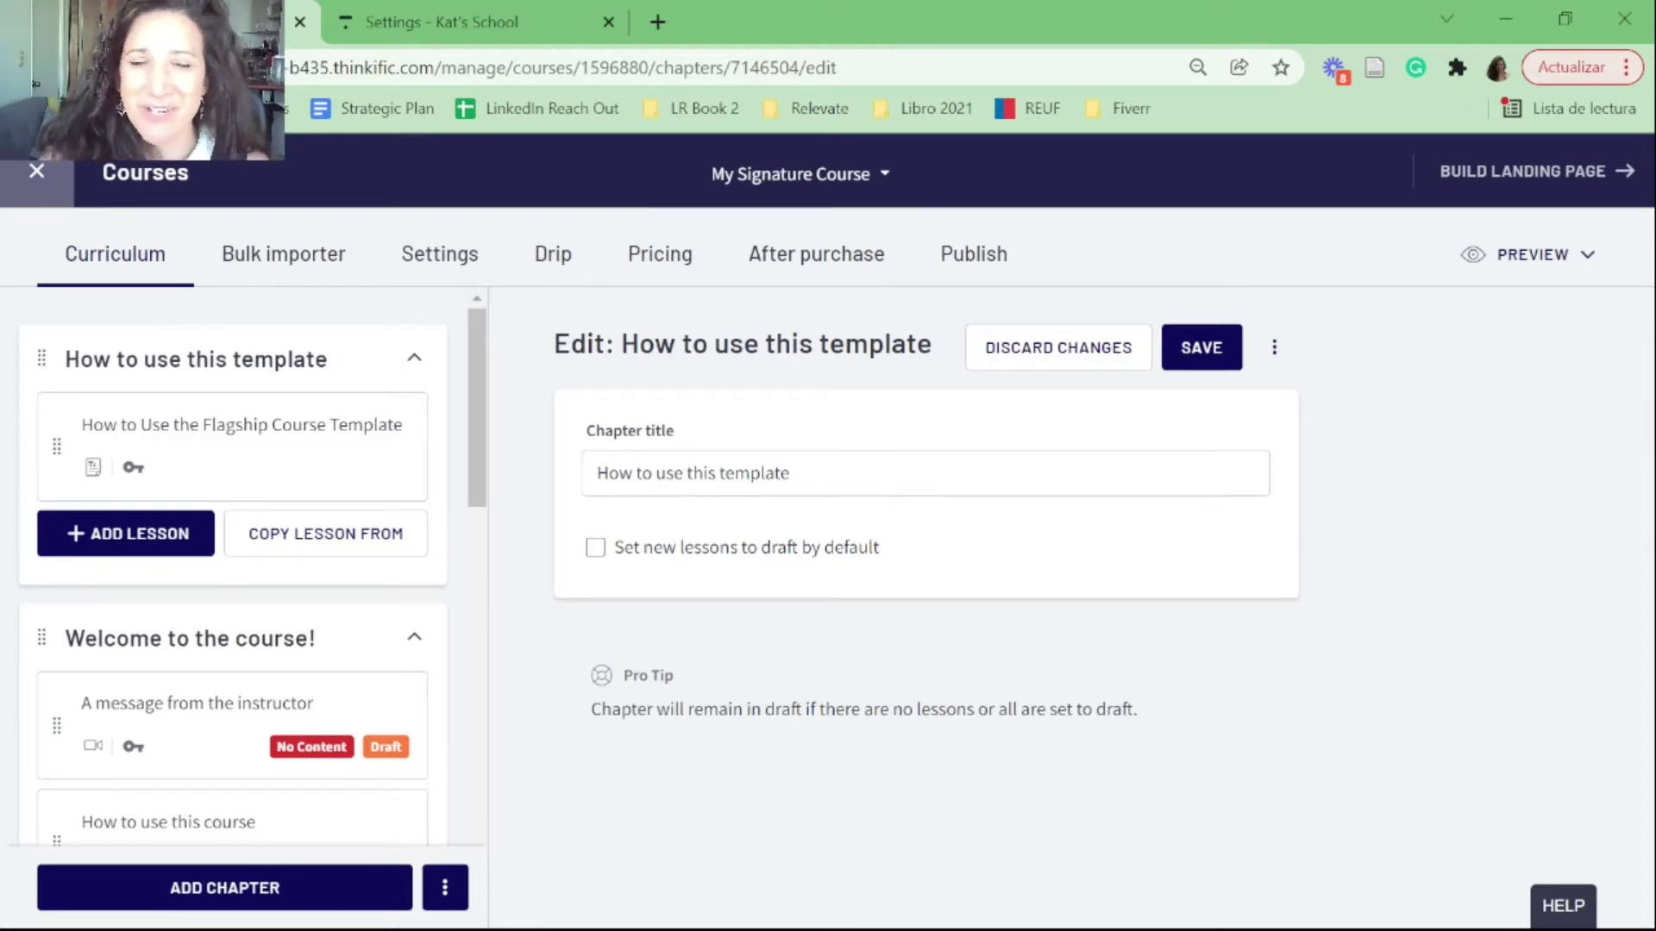
Step: Open My Signature Course from the course list and create a drip schedule for it
click(36, 171)
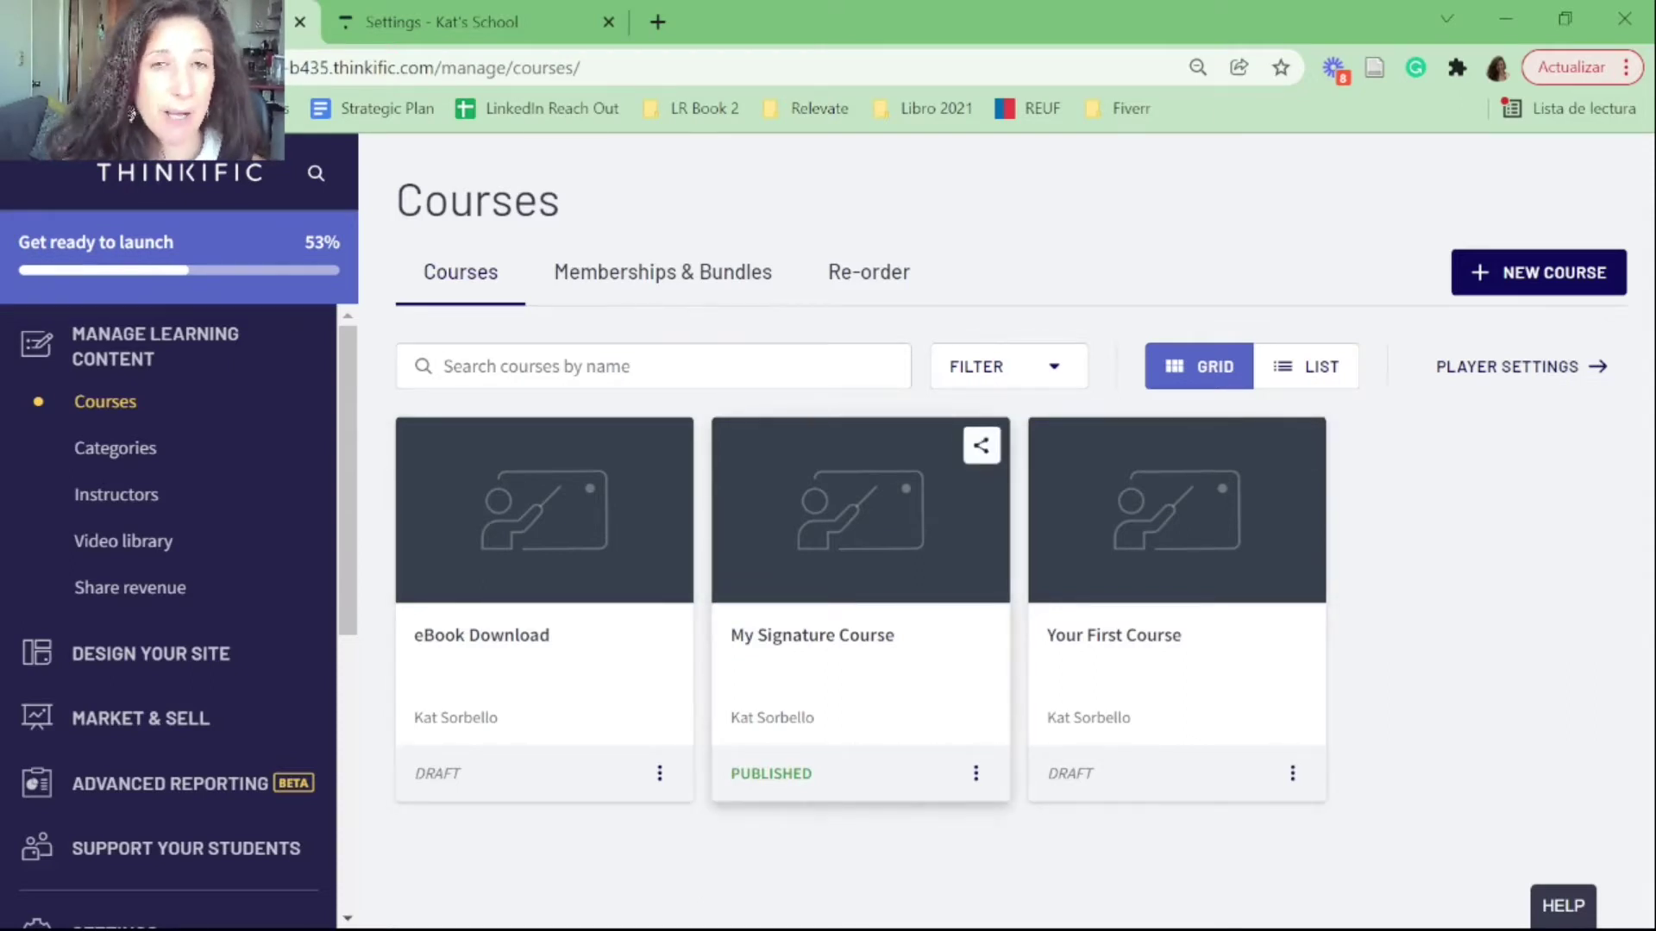
click(861, 552)
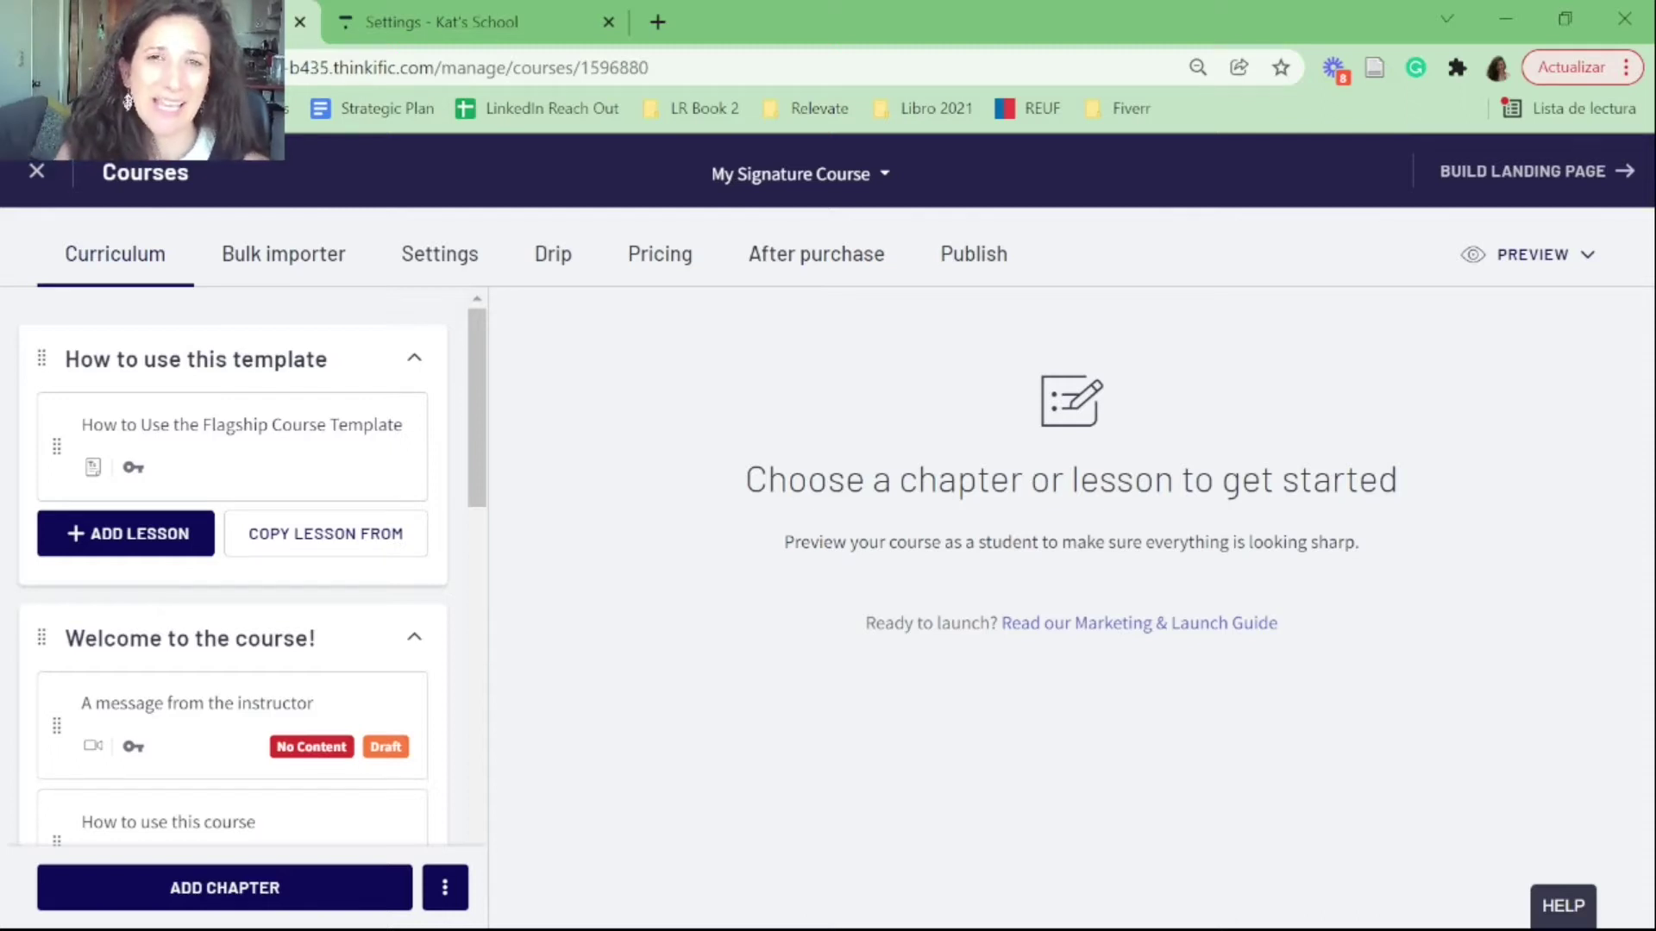
click(553, 253)
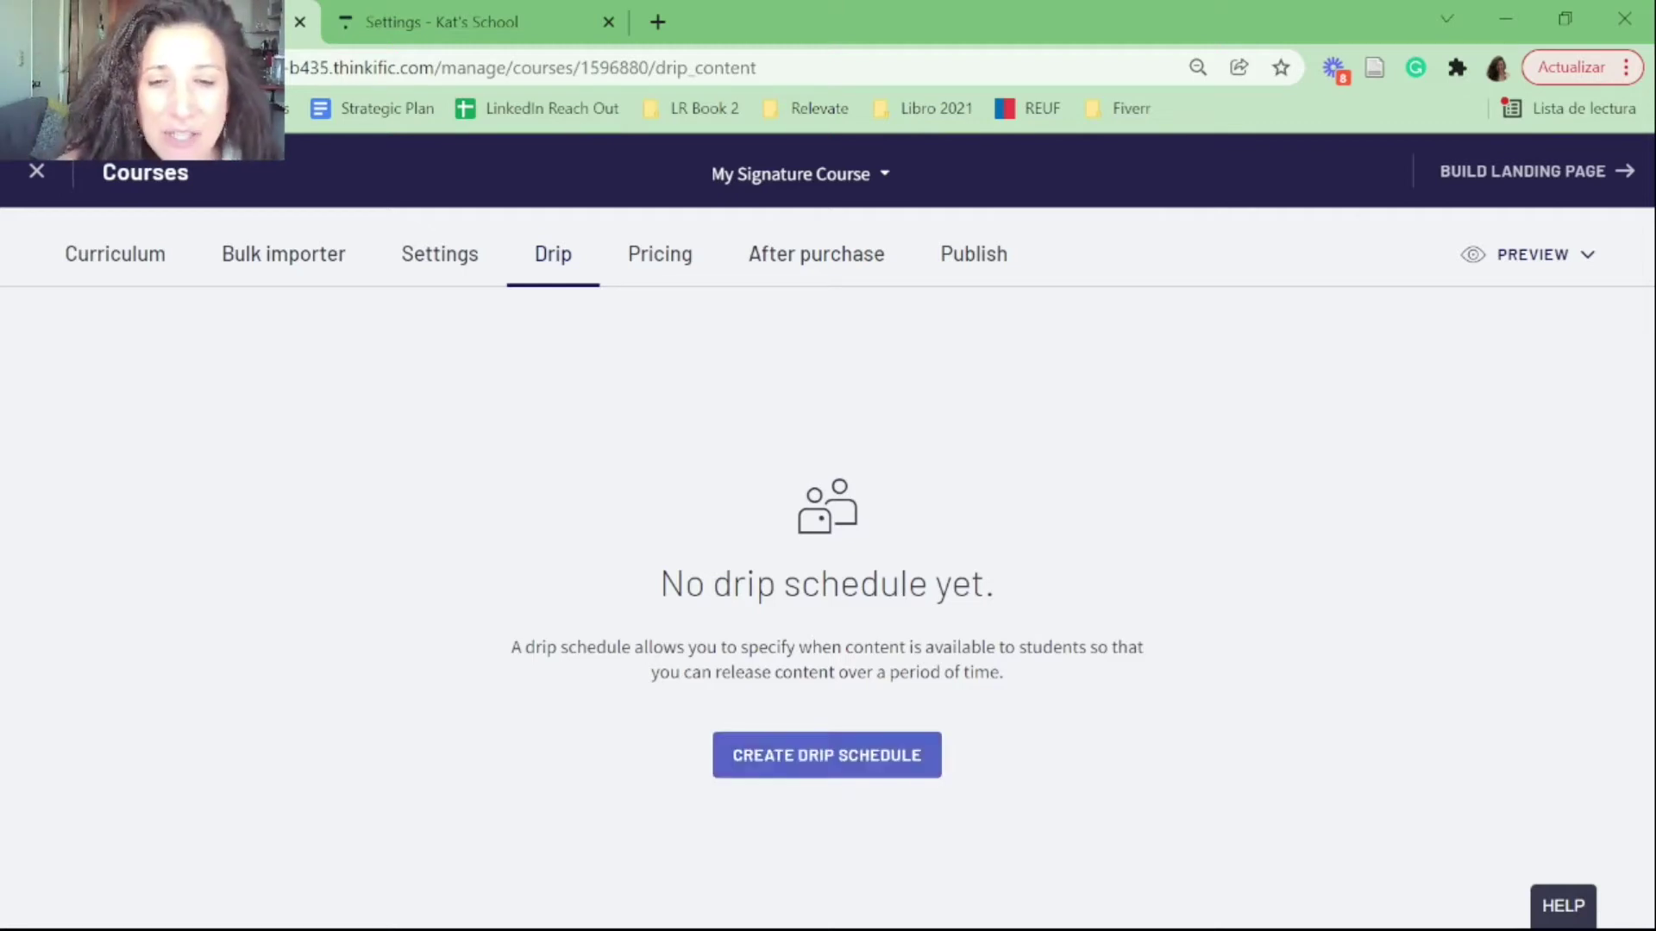
click(826, 754)
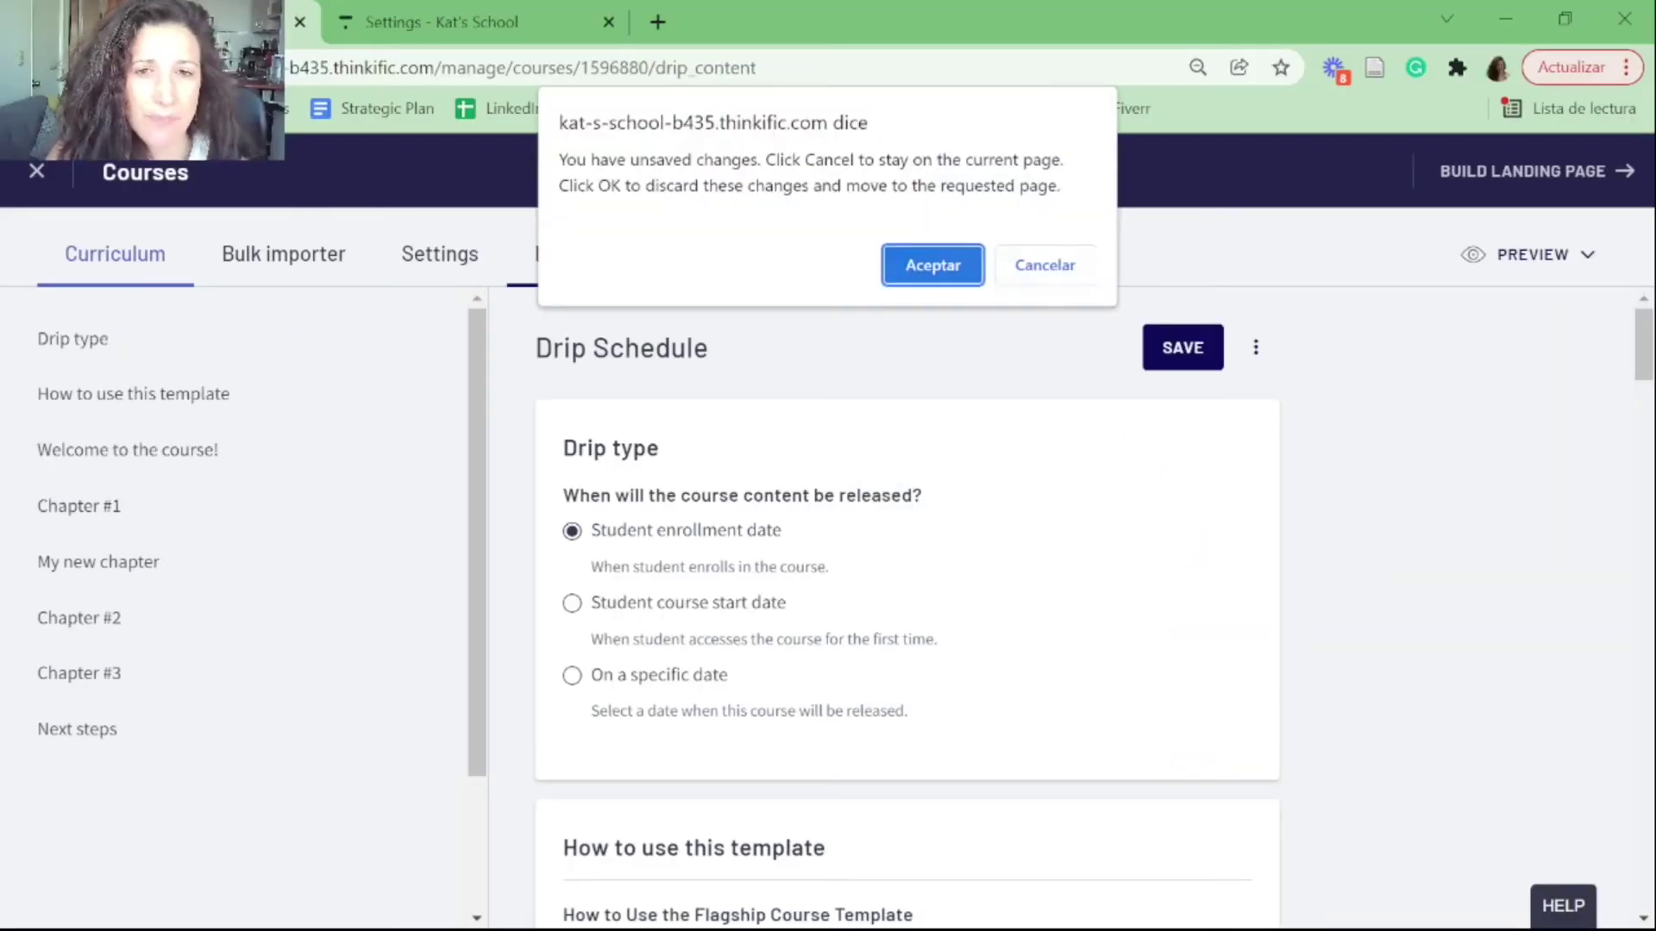
Step: Return to the curriculum without saving the drip schedule and collapse the first three chapters to get an overview of the course structure
key(Return)
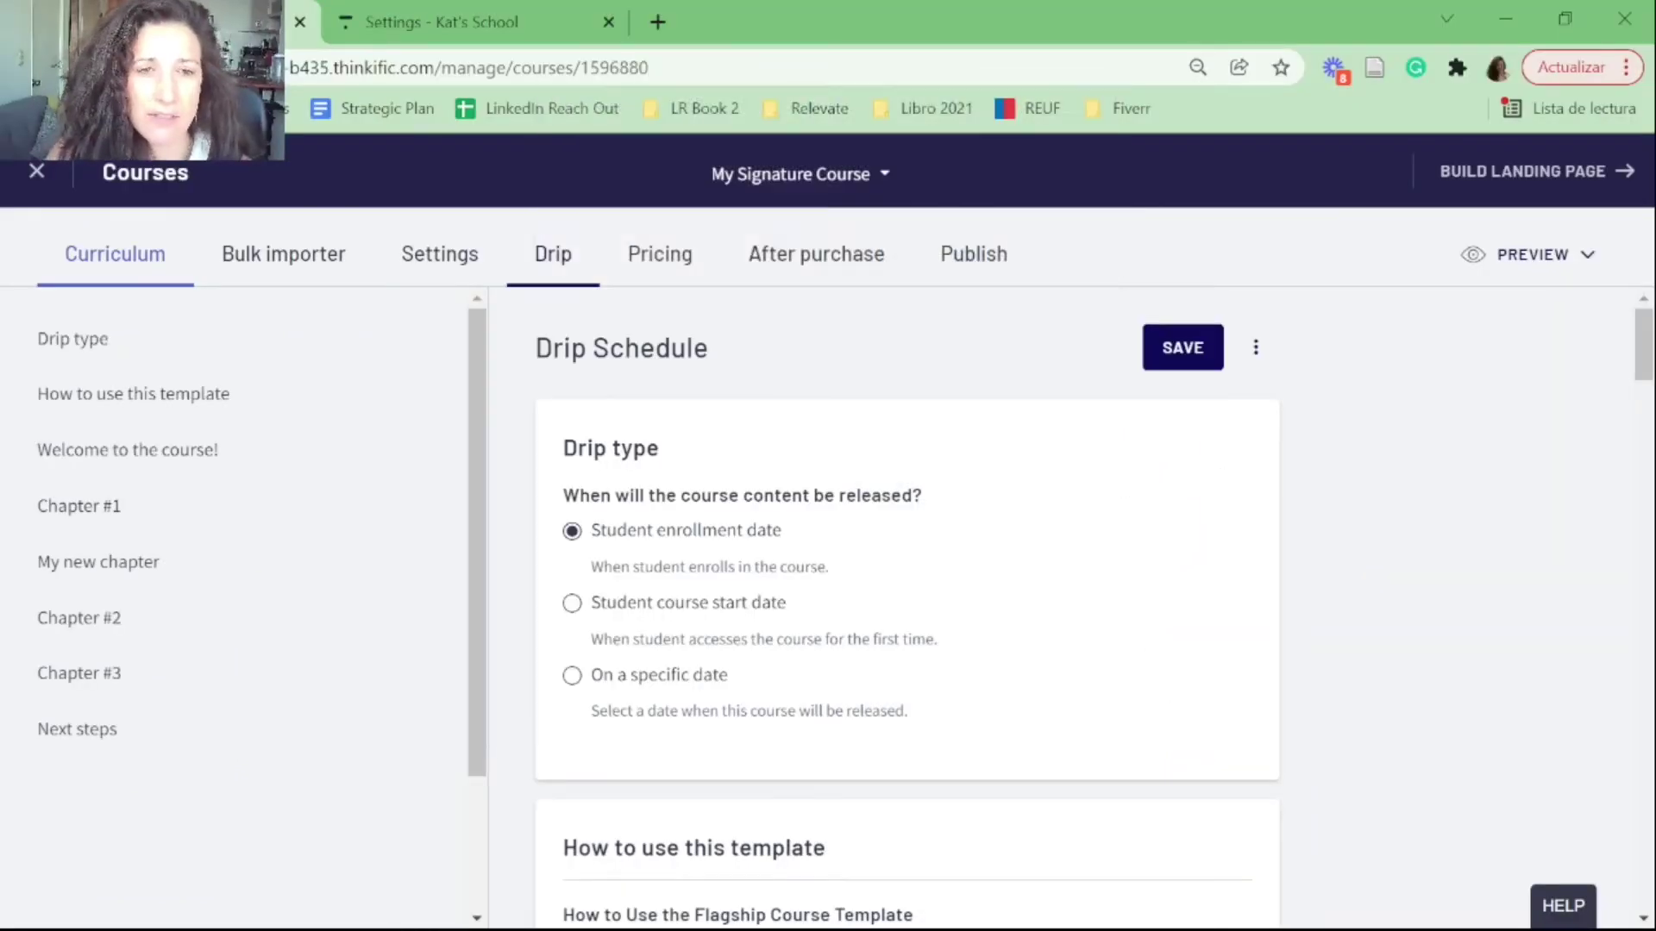
click(414, 358)
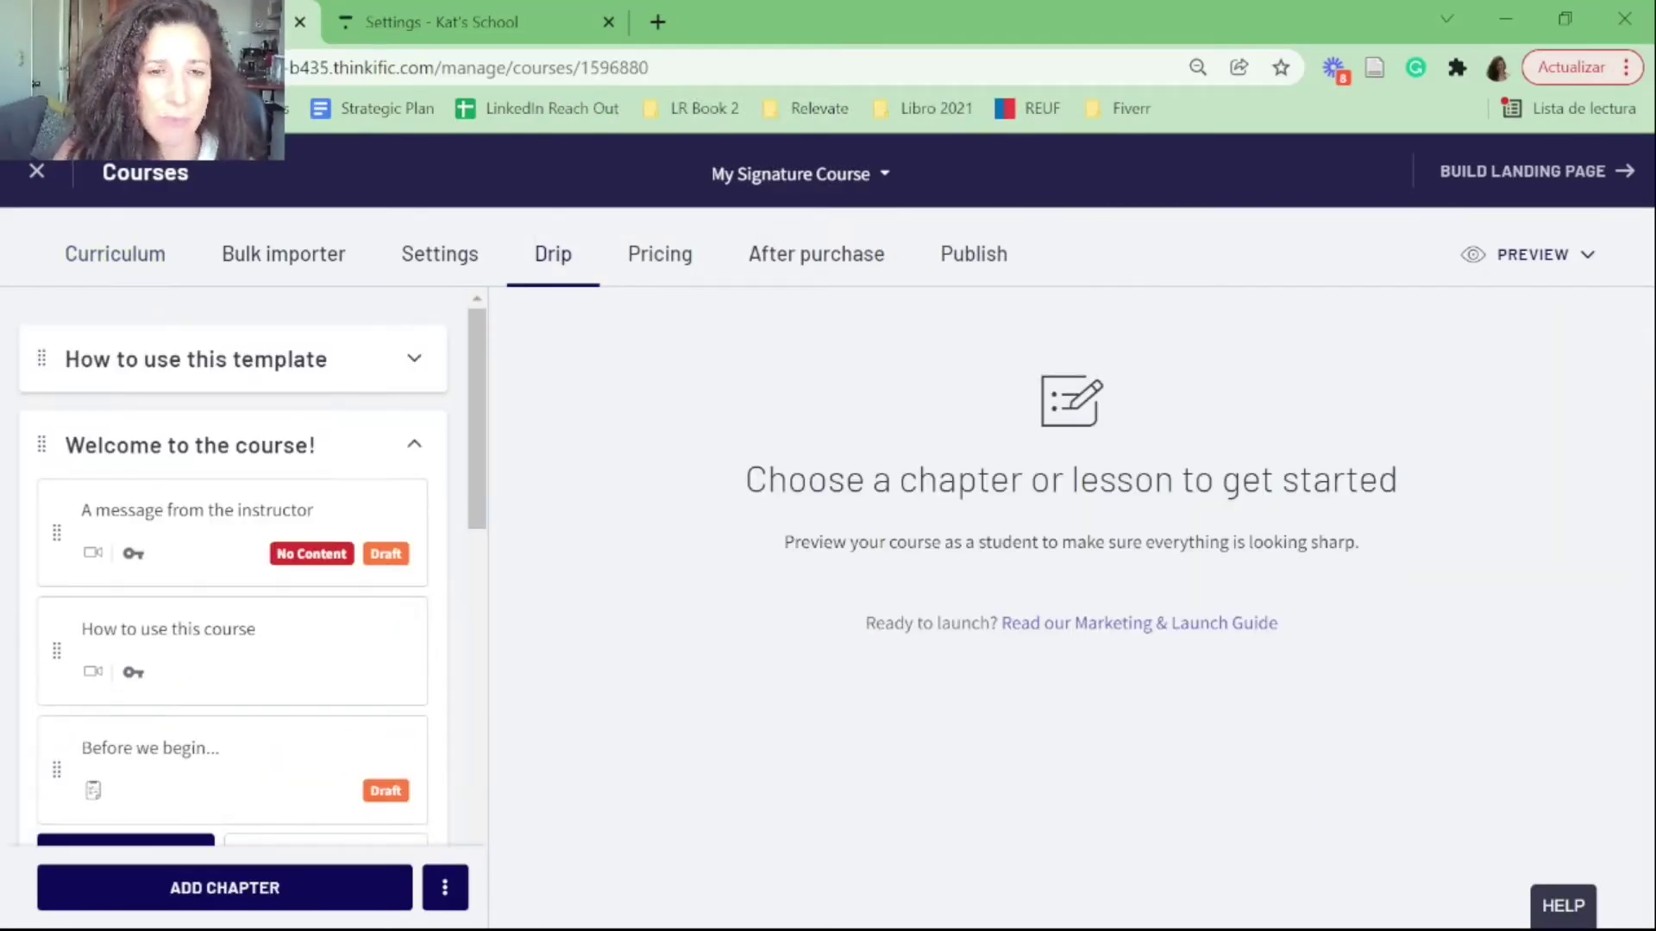
click(414, 444)
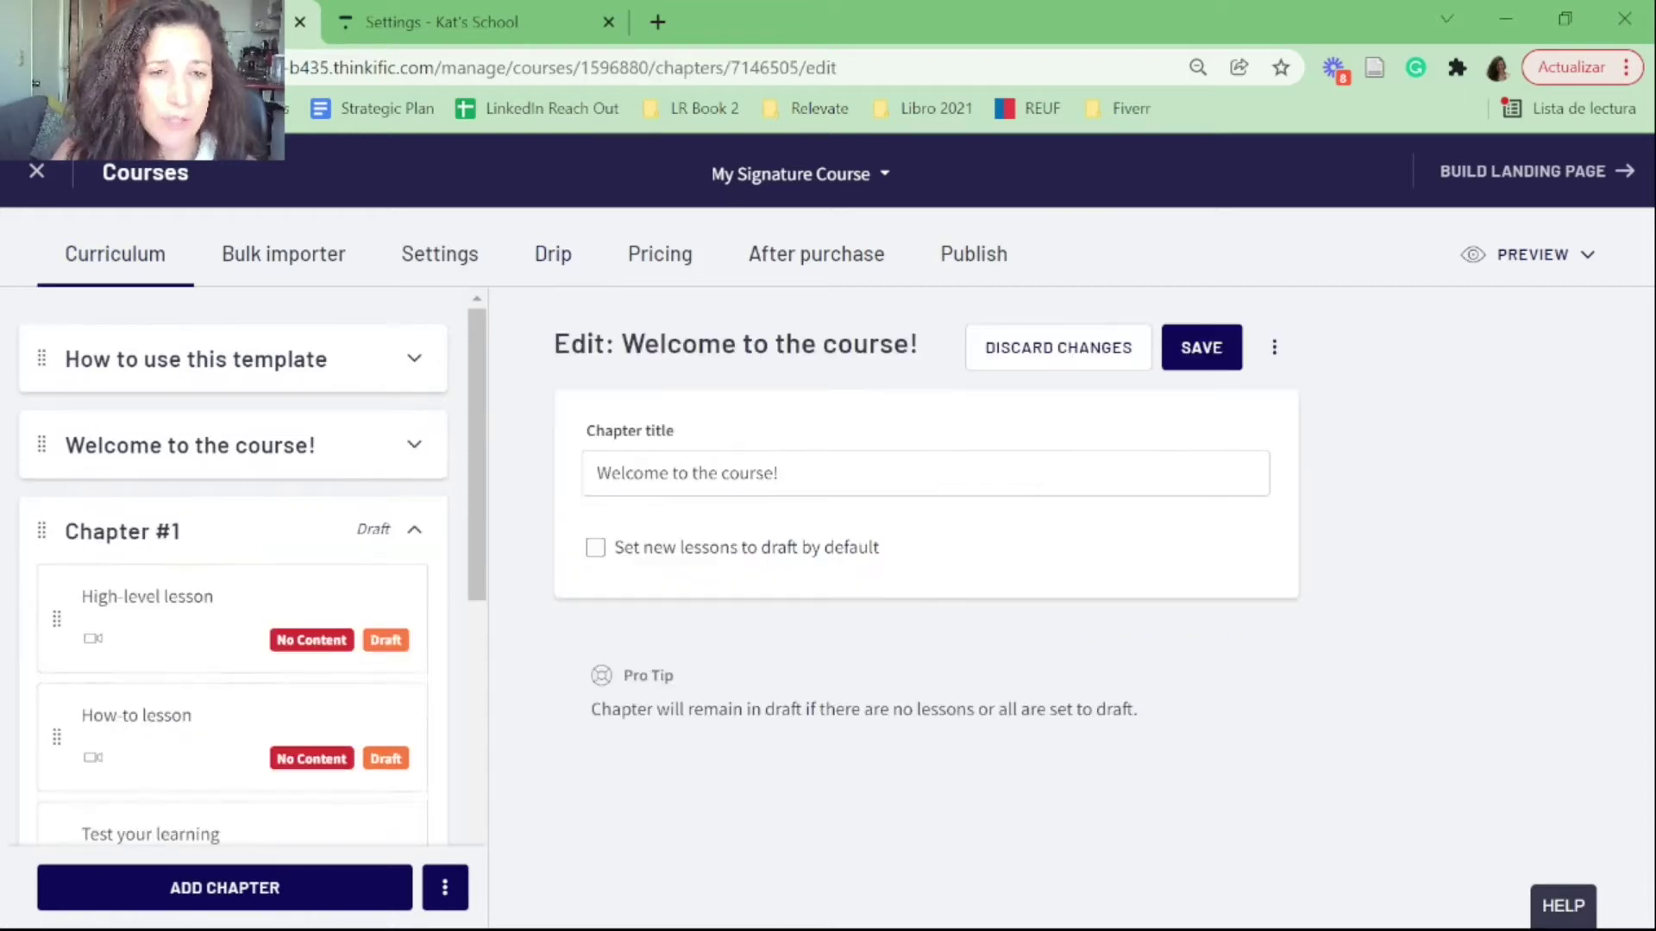
click(414, 530)
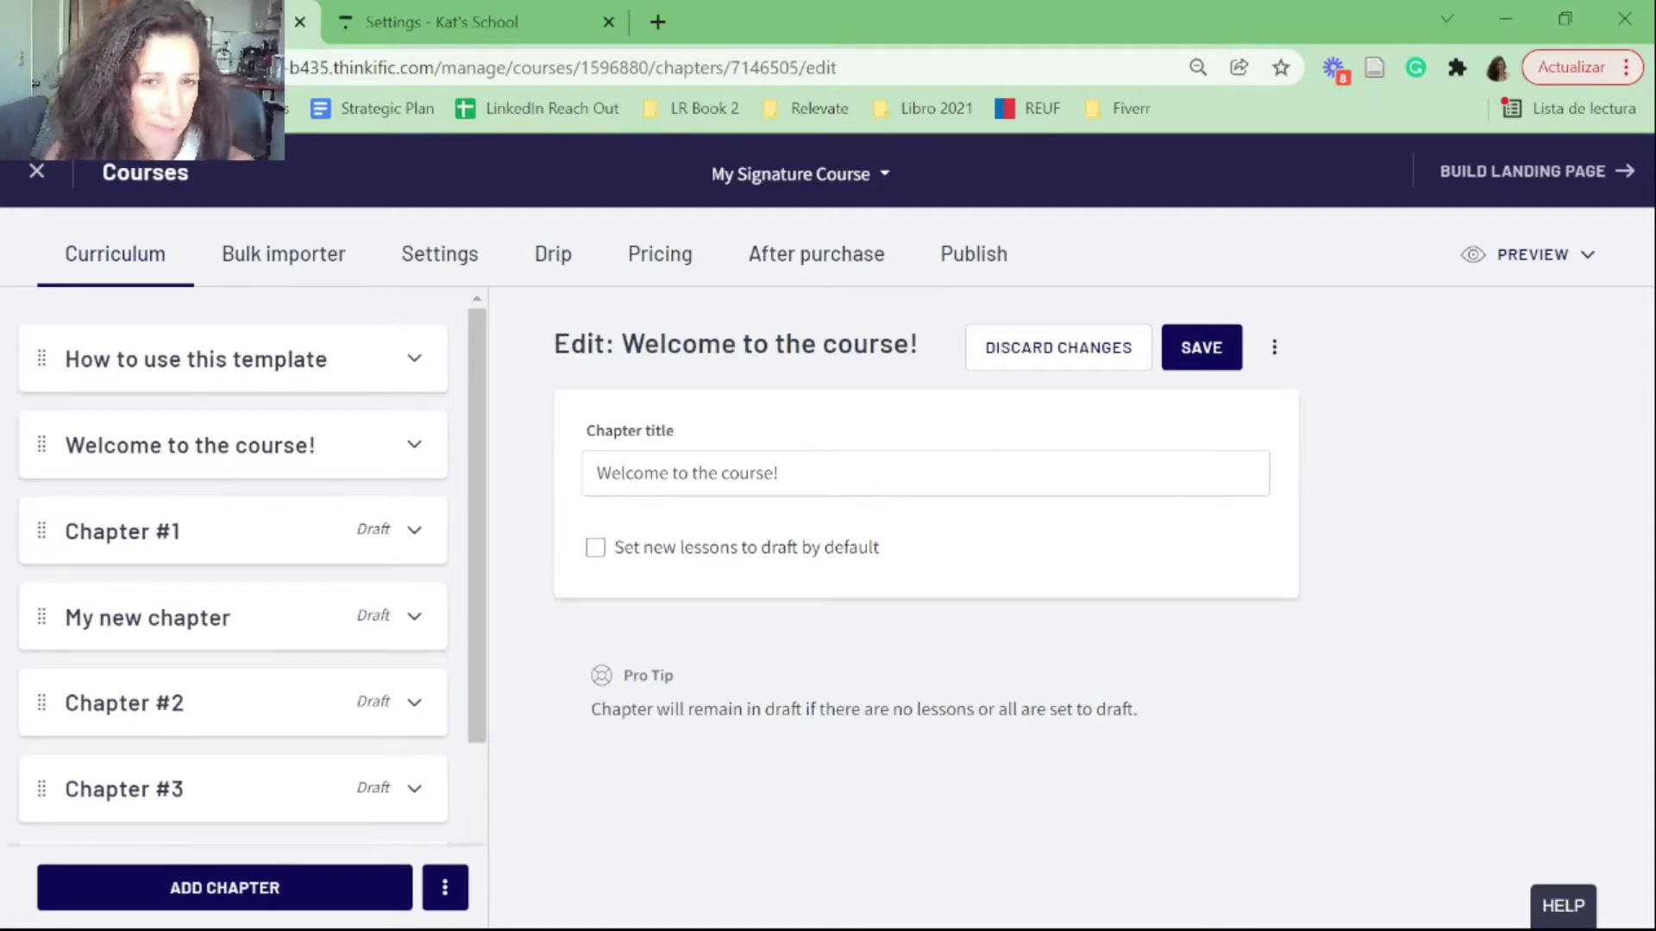
Step: Return to the drip schedule and set the course content to begin releasing on a specific date, Feb 14, 2022
click(553, 253)
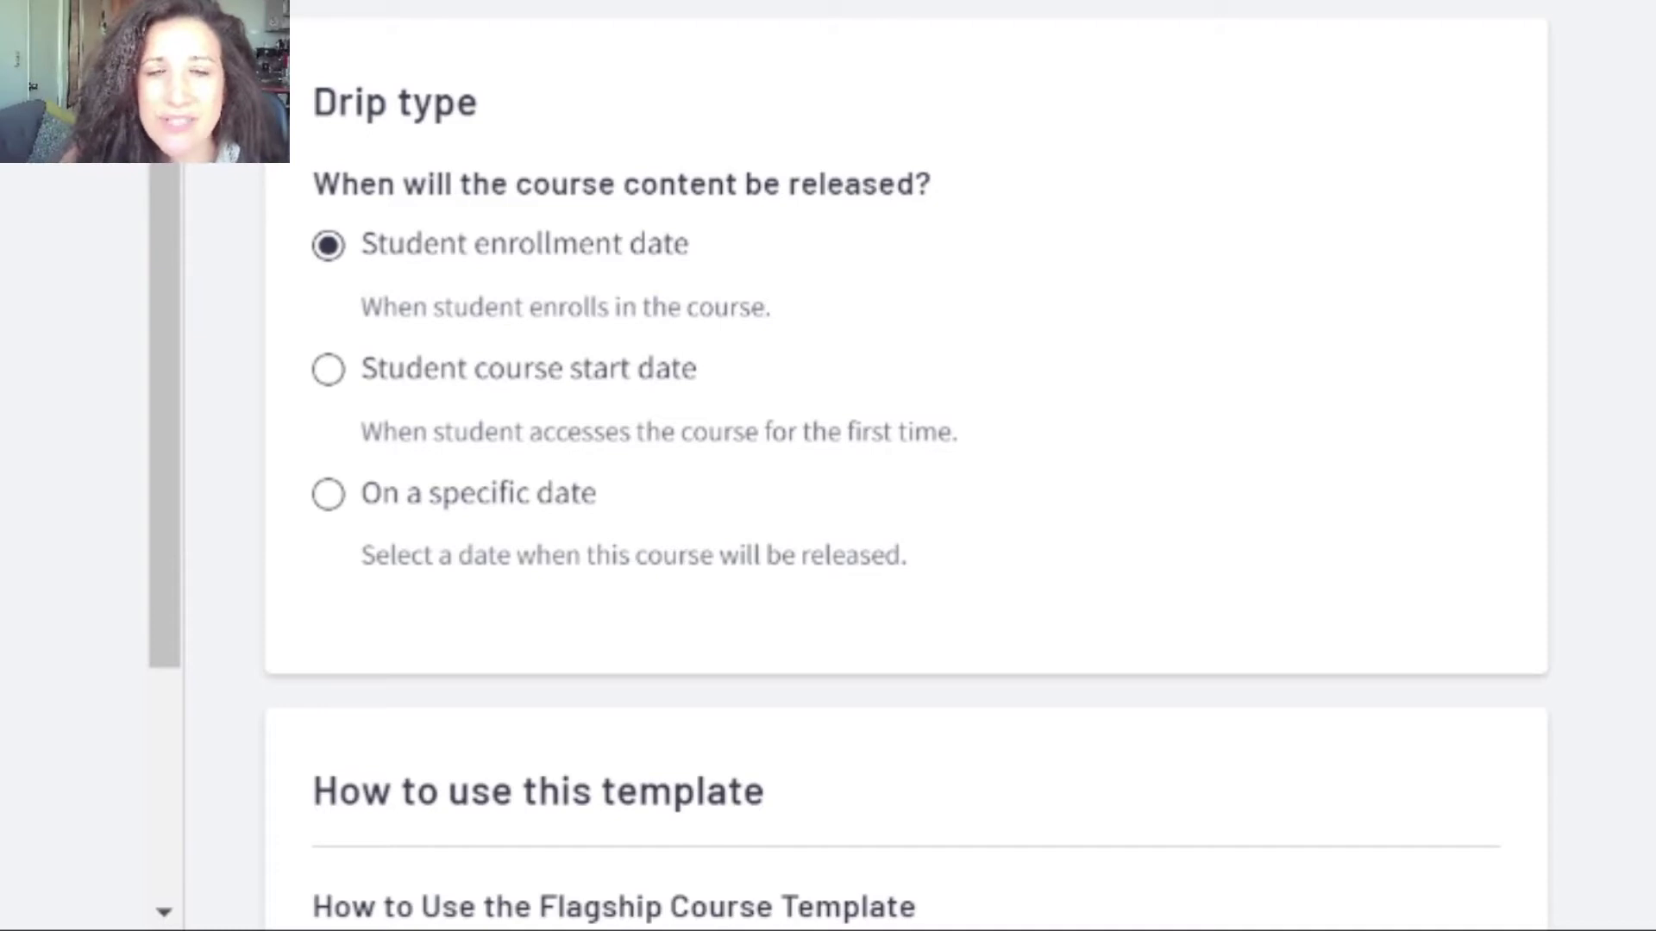
scroll(906, 466, down, 1)
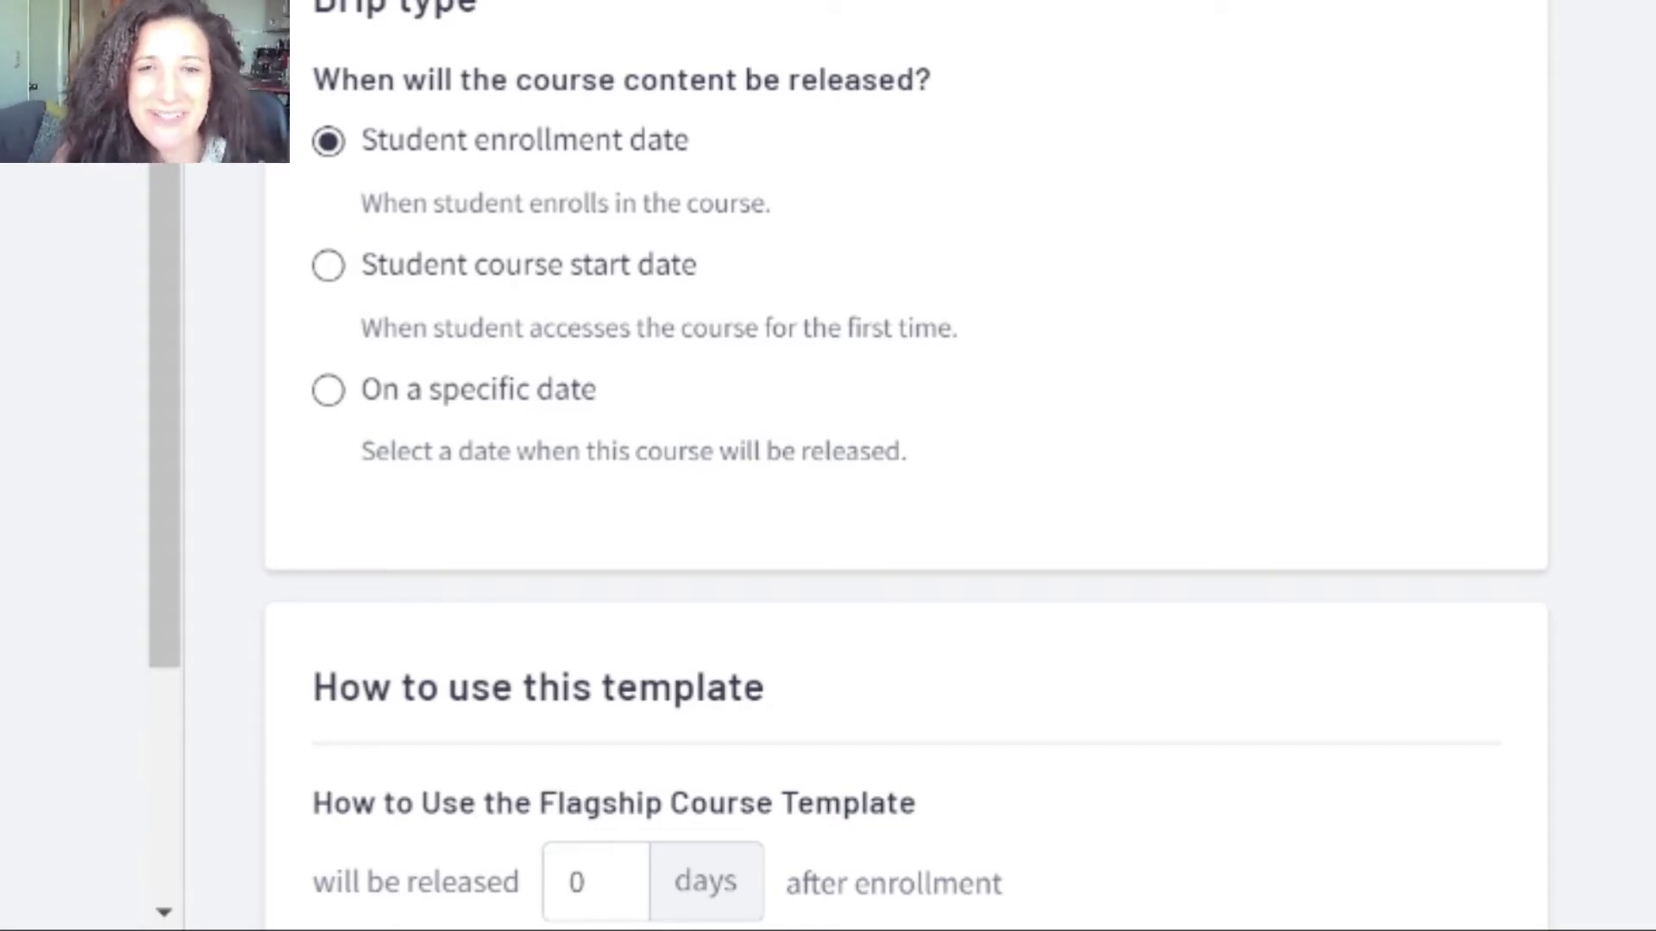
click(328, 390)
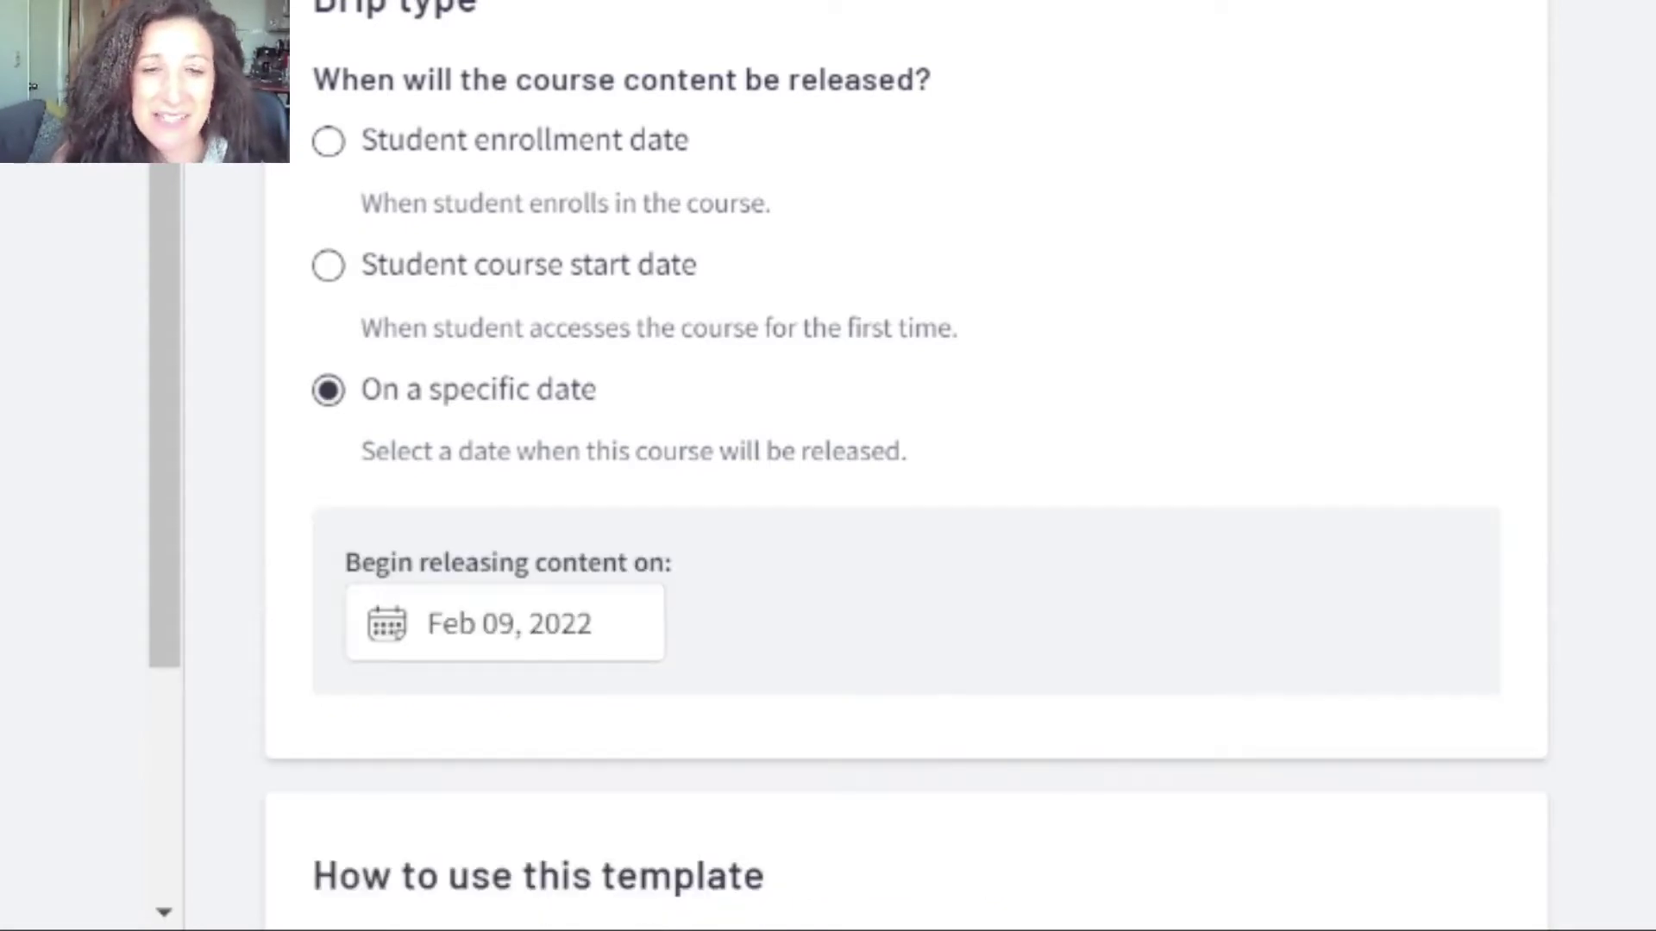
click(509, 624)
scroll(509, 624, down, 3)
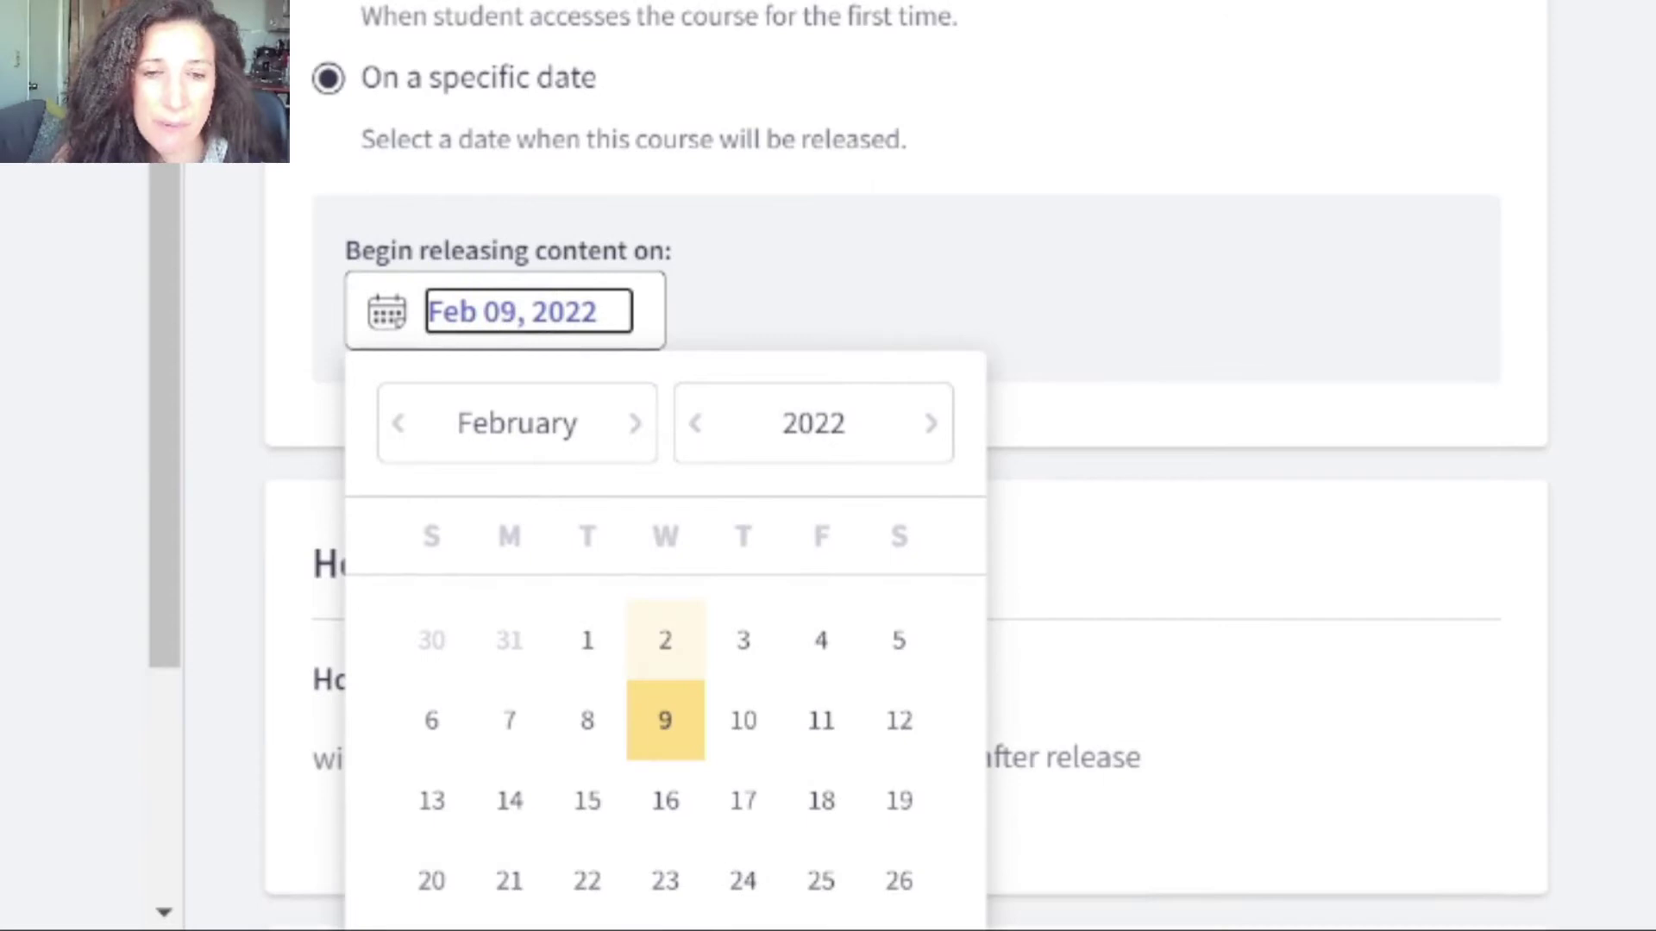
click(509, 801)
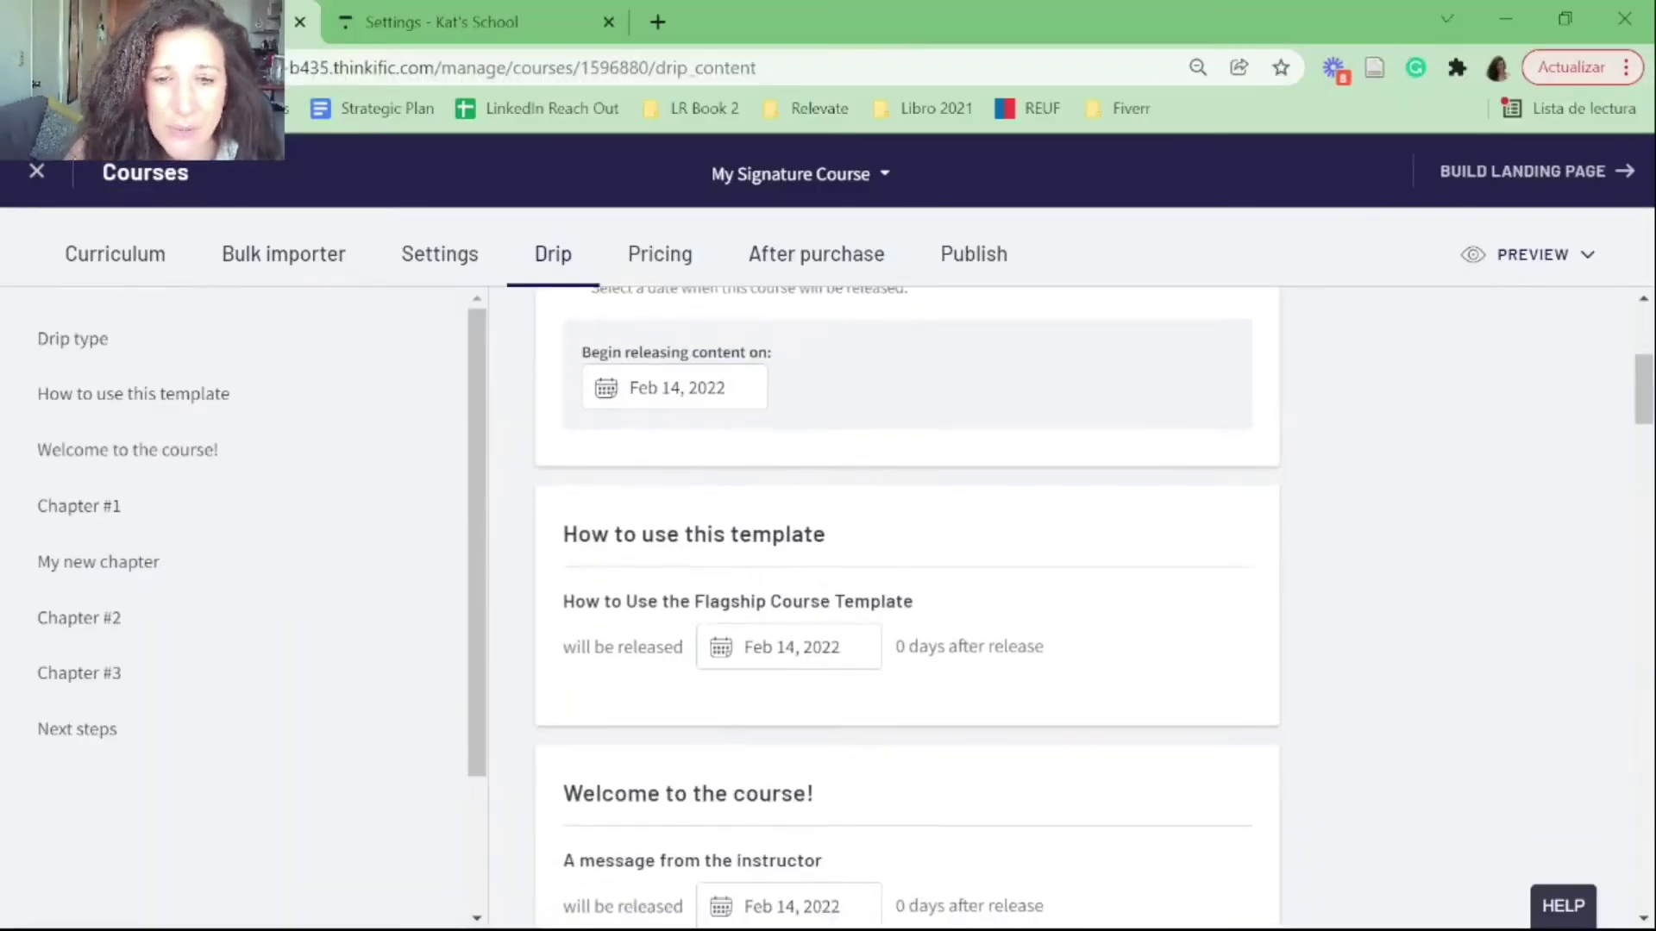
Step: Examine the release dates of the individual lessons in the opening chapters and compare them with the course's release start date
scroll(1095, 608, down, 1)
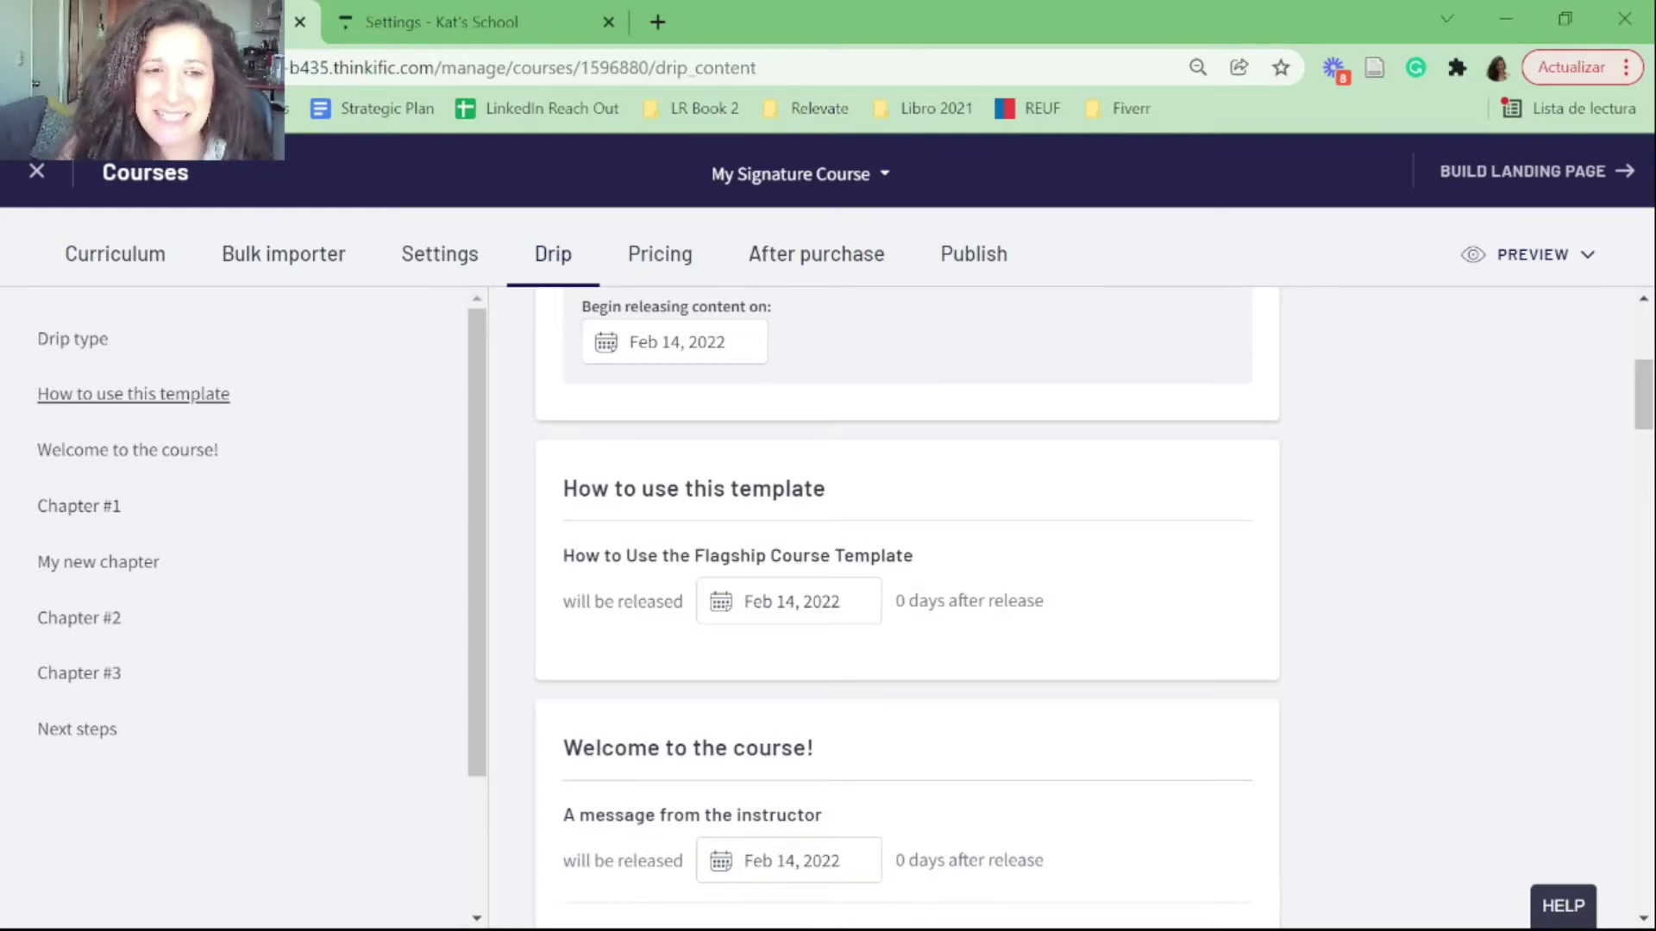
click(814, 602)
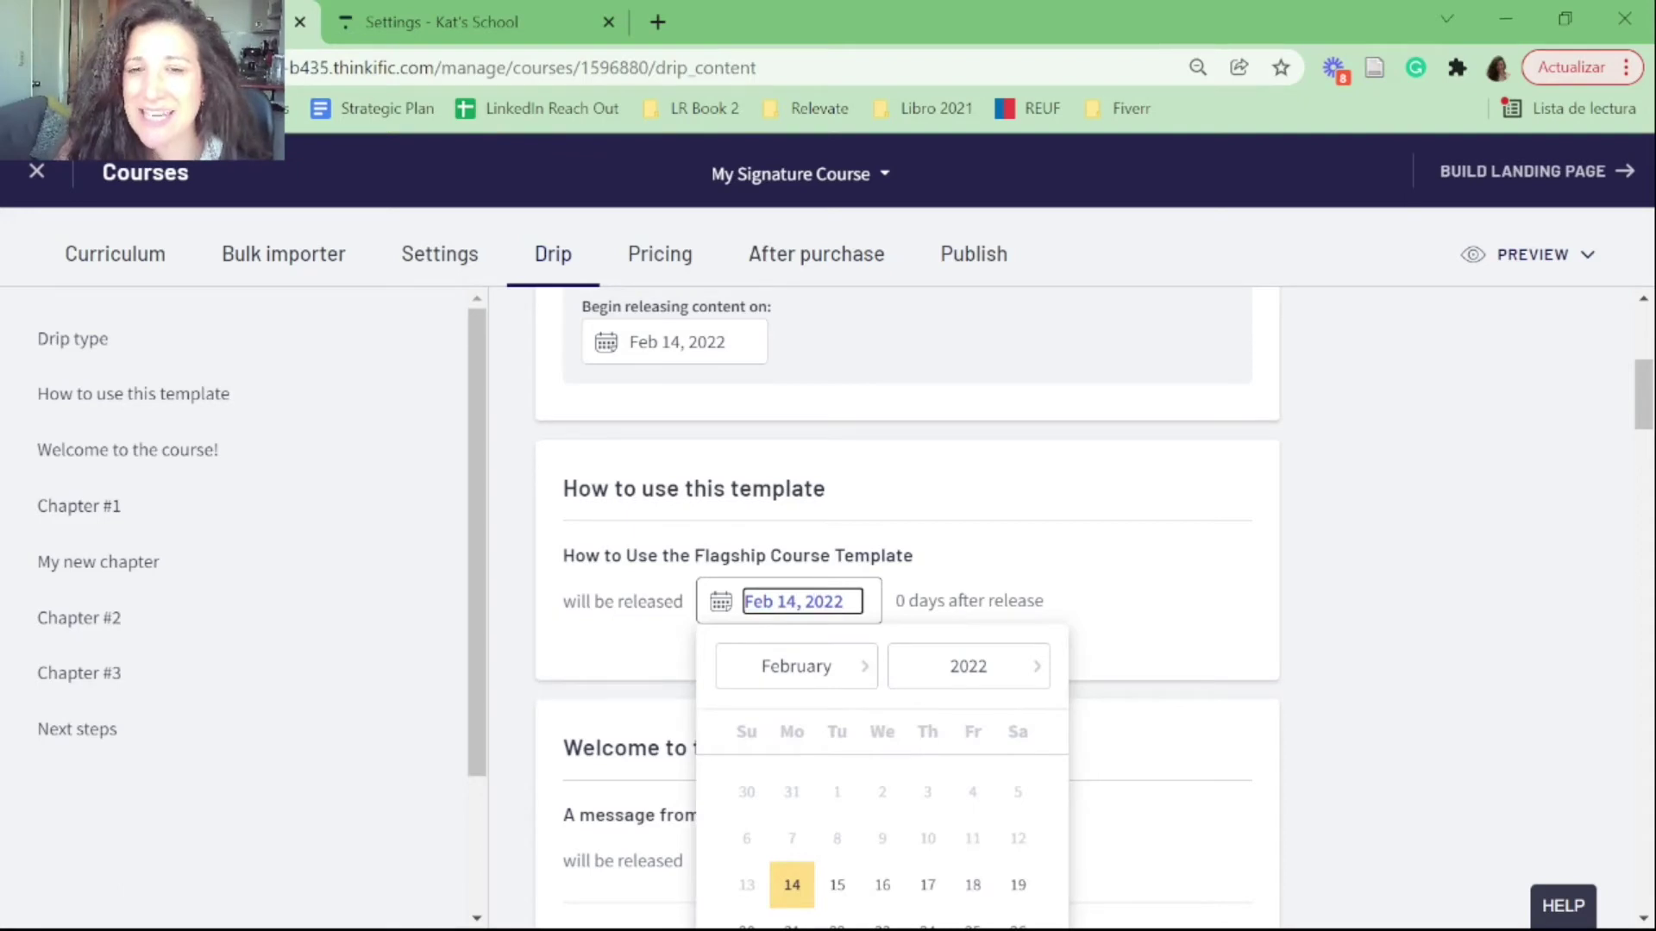
key(Escape)
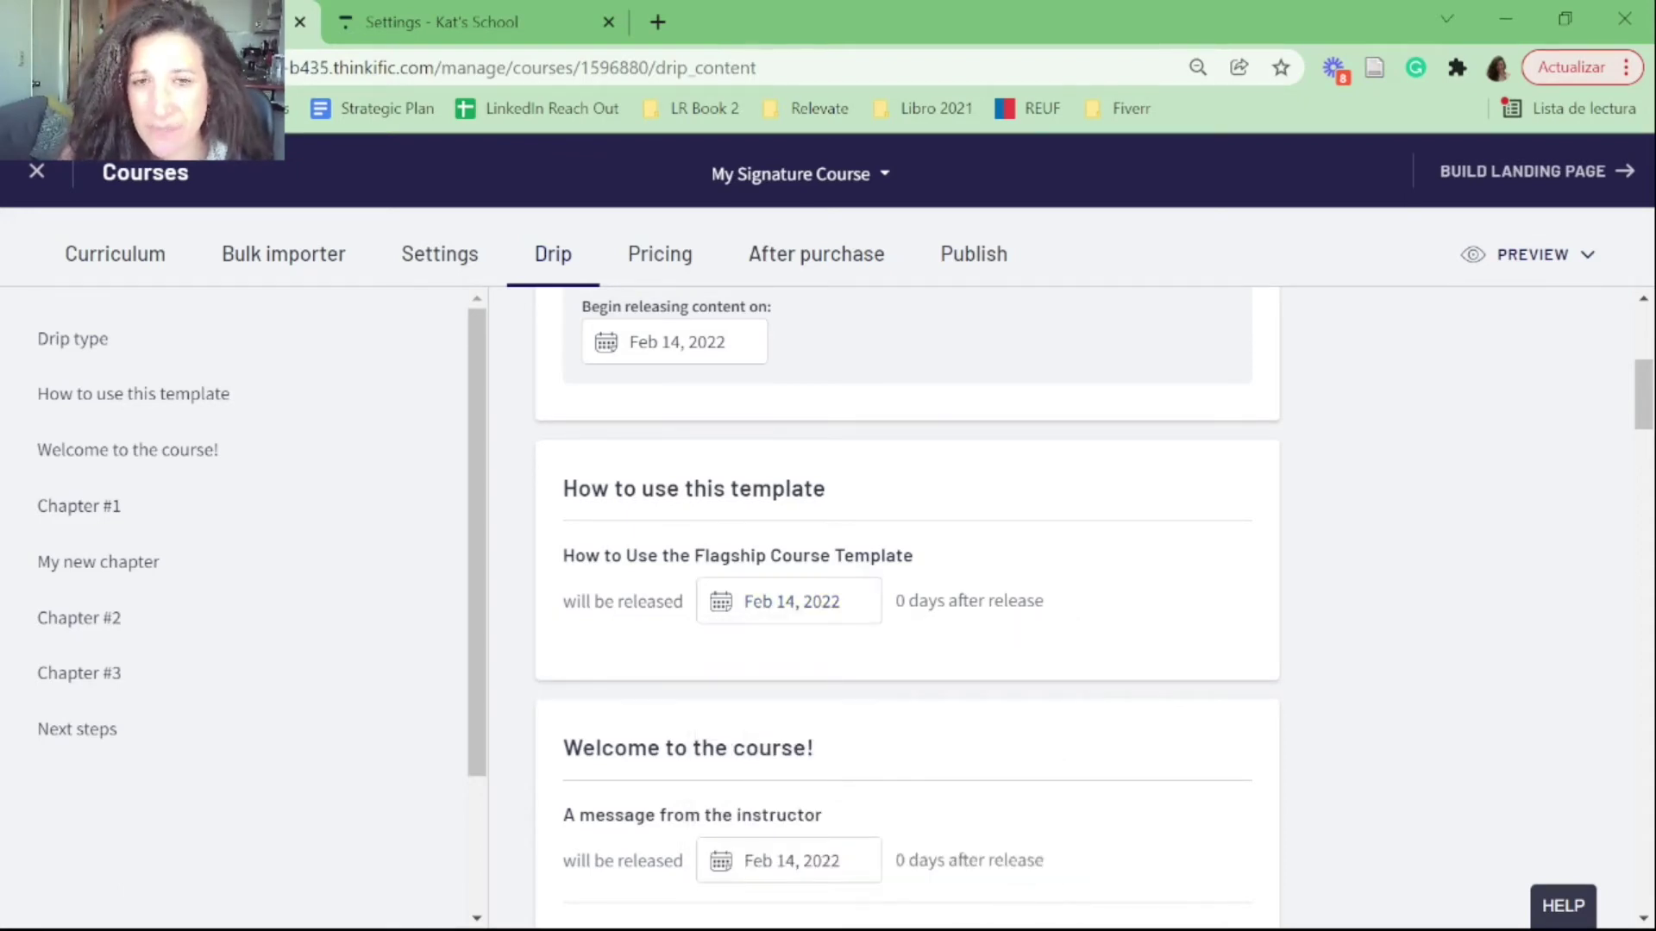
scroll(677, 383, down, 1)
scroll(677, 384, up, 2)
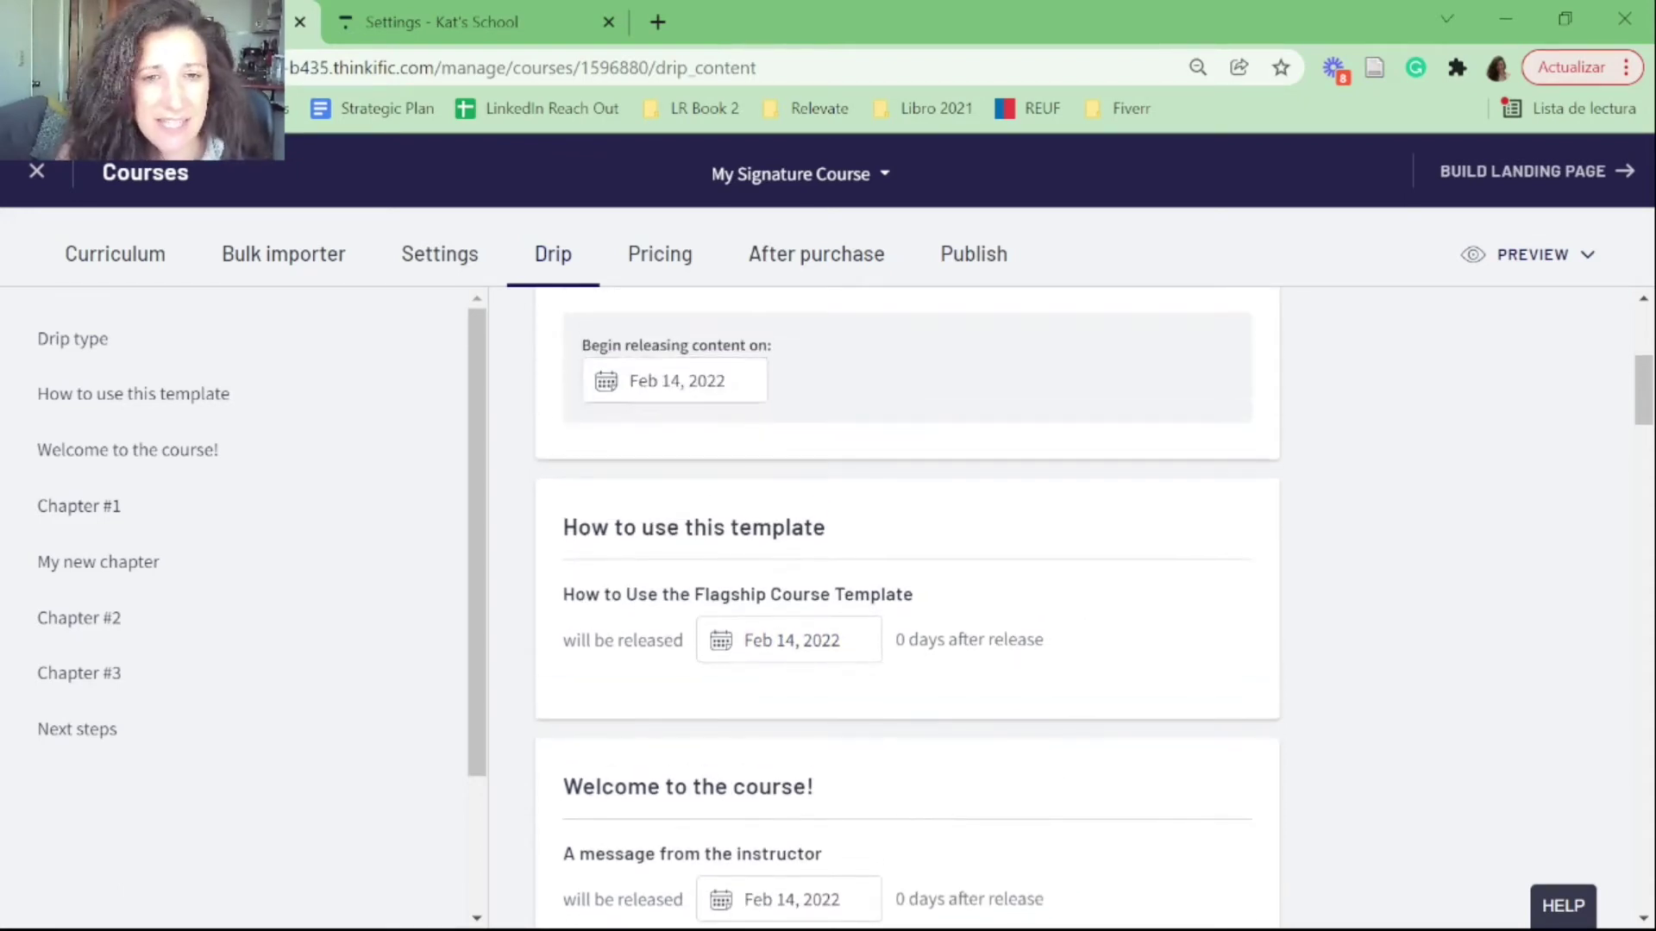
scroll(791, 727, down, 5)
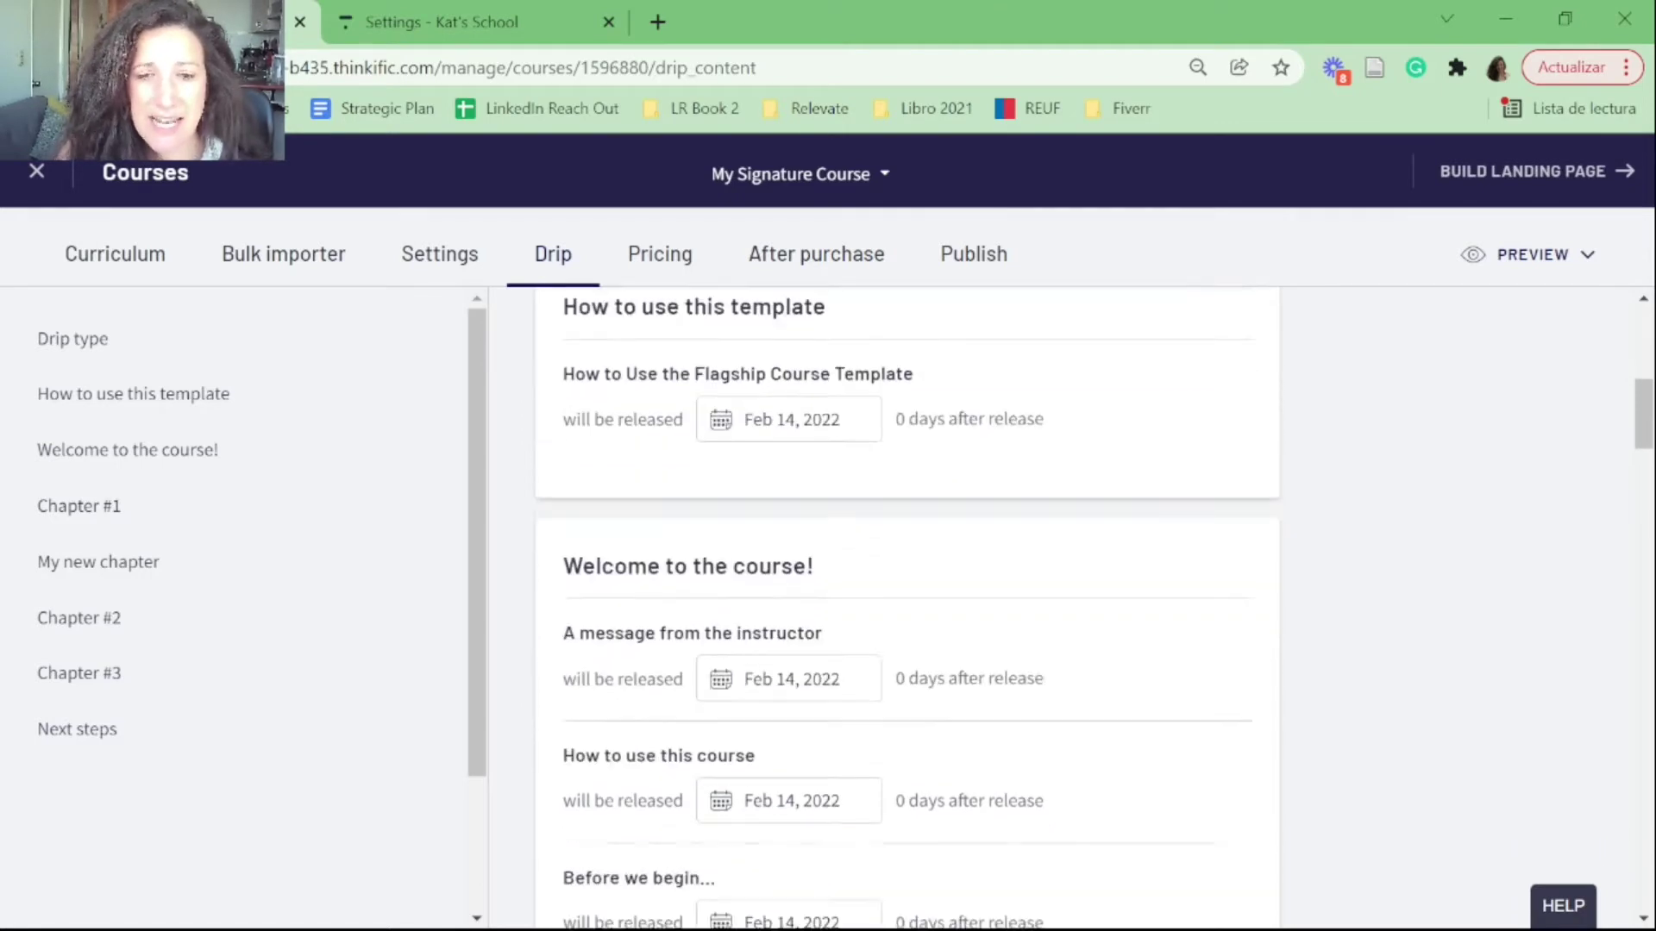
scroll(791, 727, down, 2)
scroll(790, 727, up, 1)
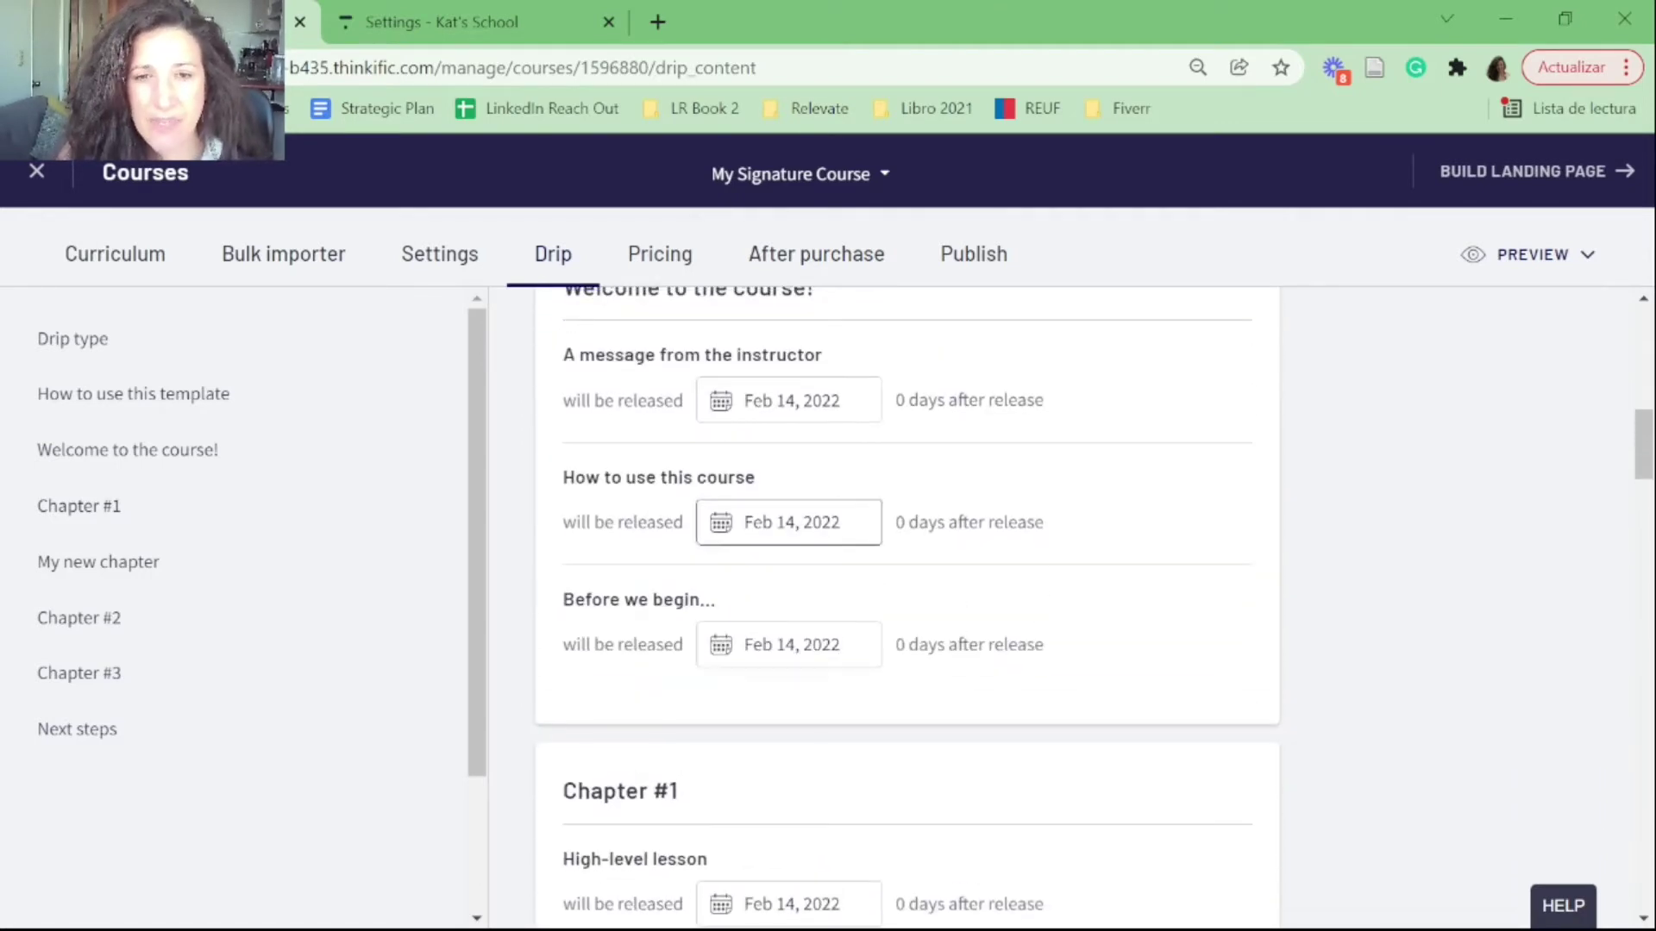
click(793, 400)
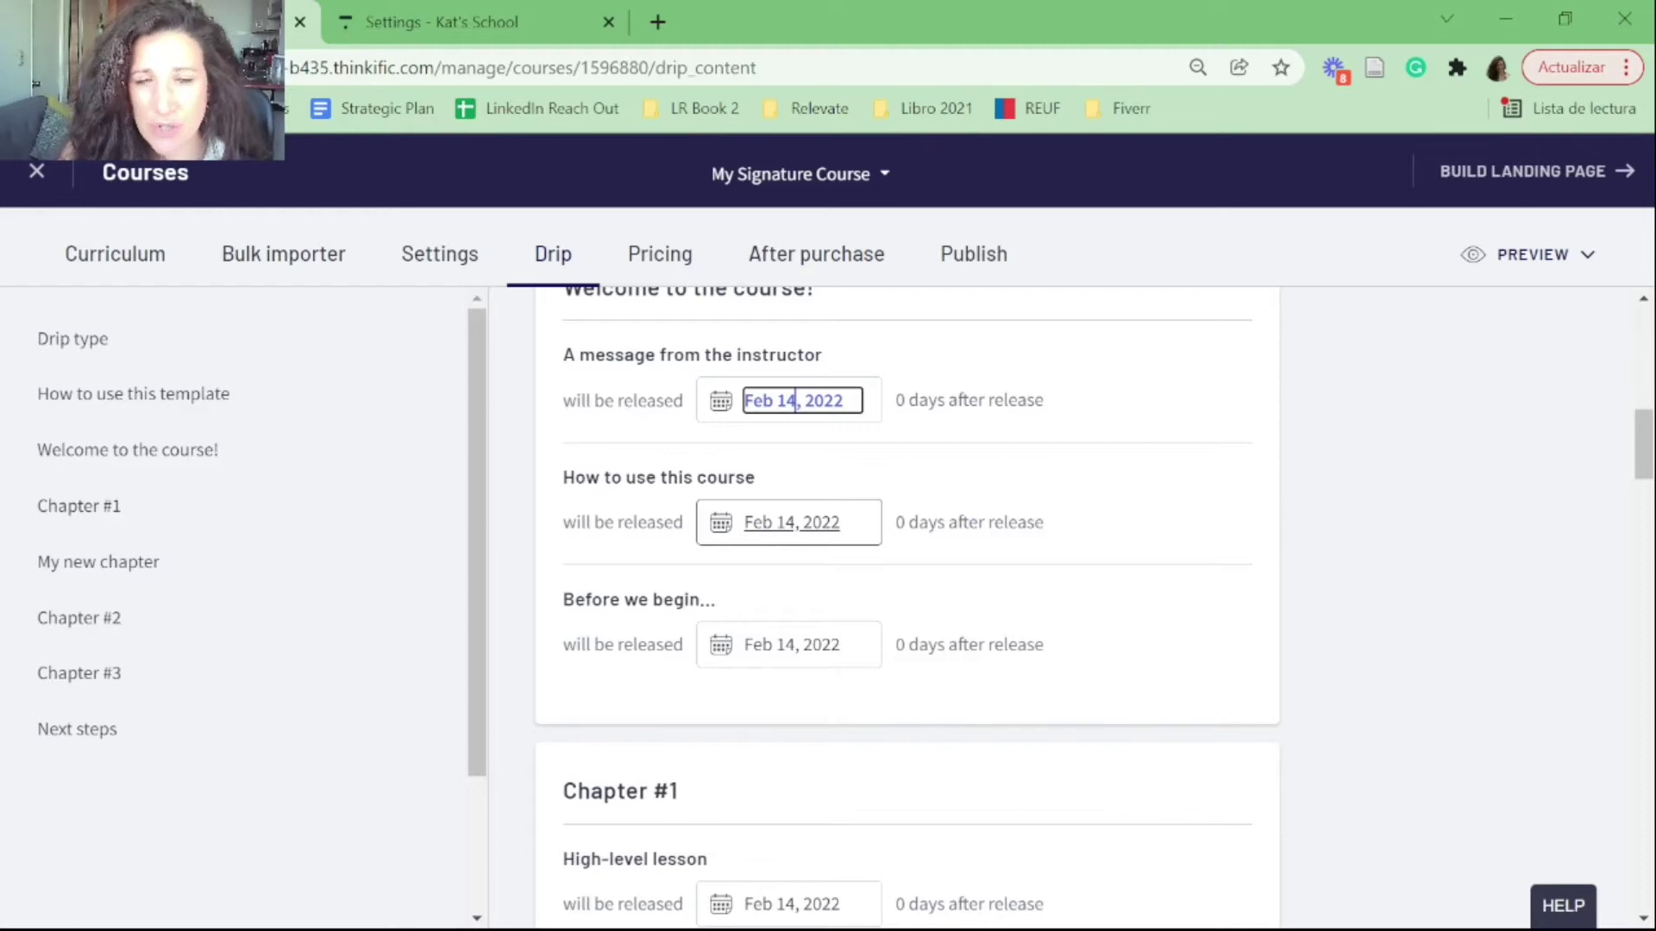
scroll(791, 522, up, 1)
scroll(791, 522, up, 4)
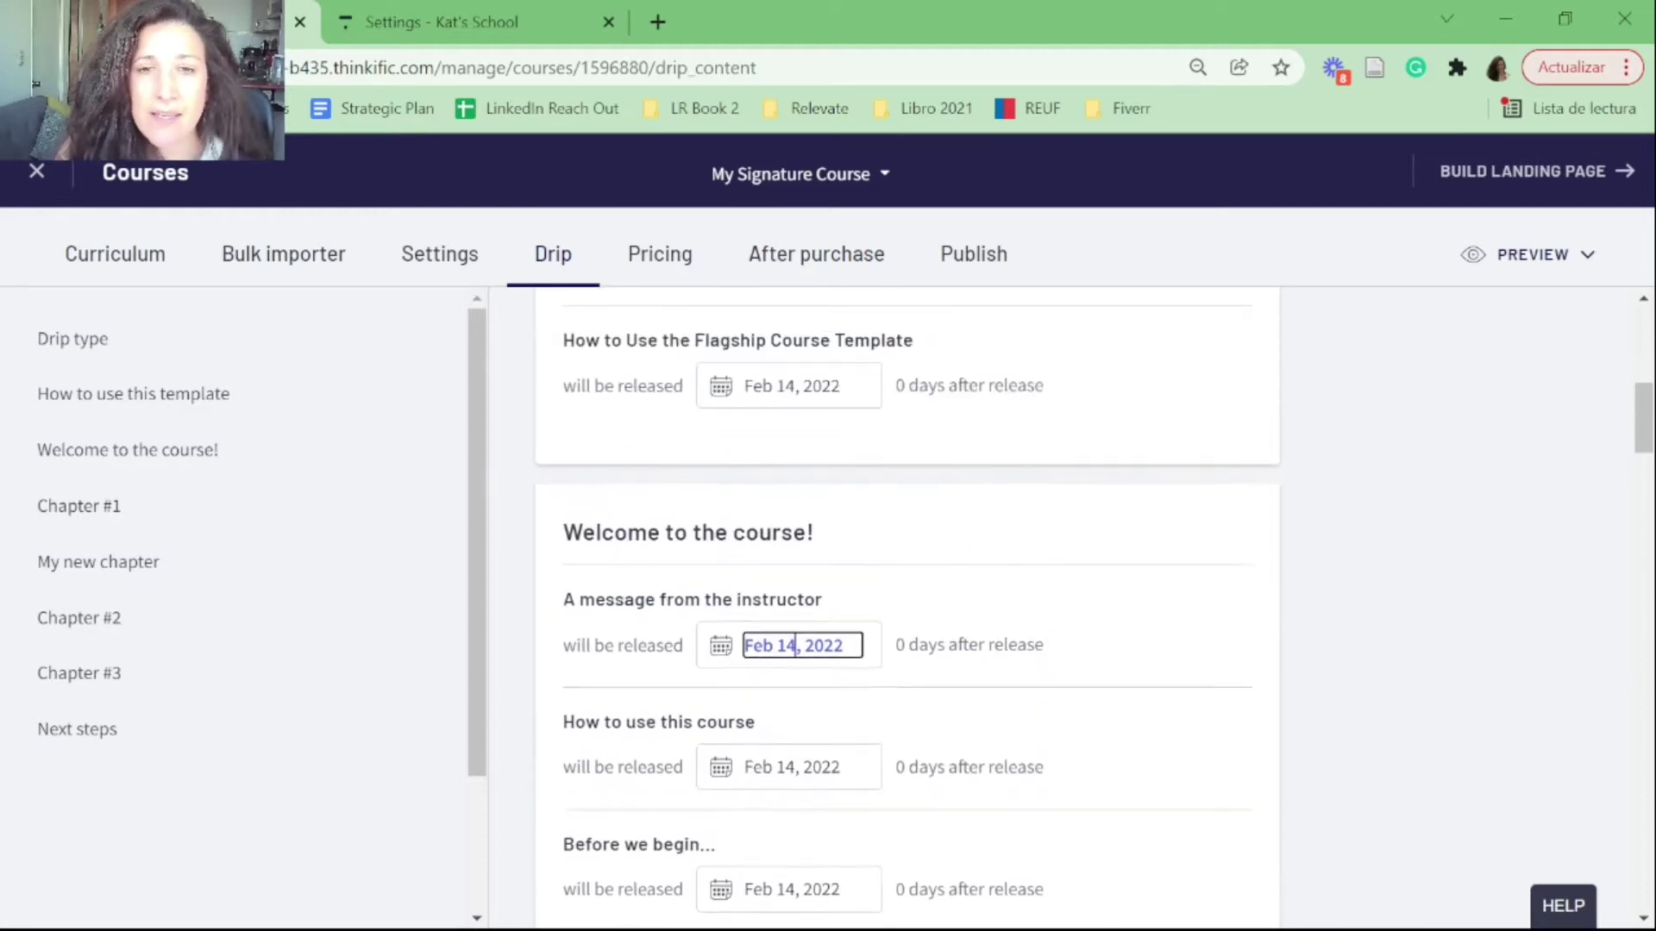
scroll(906, 595, up, 4)
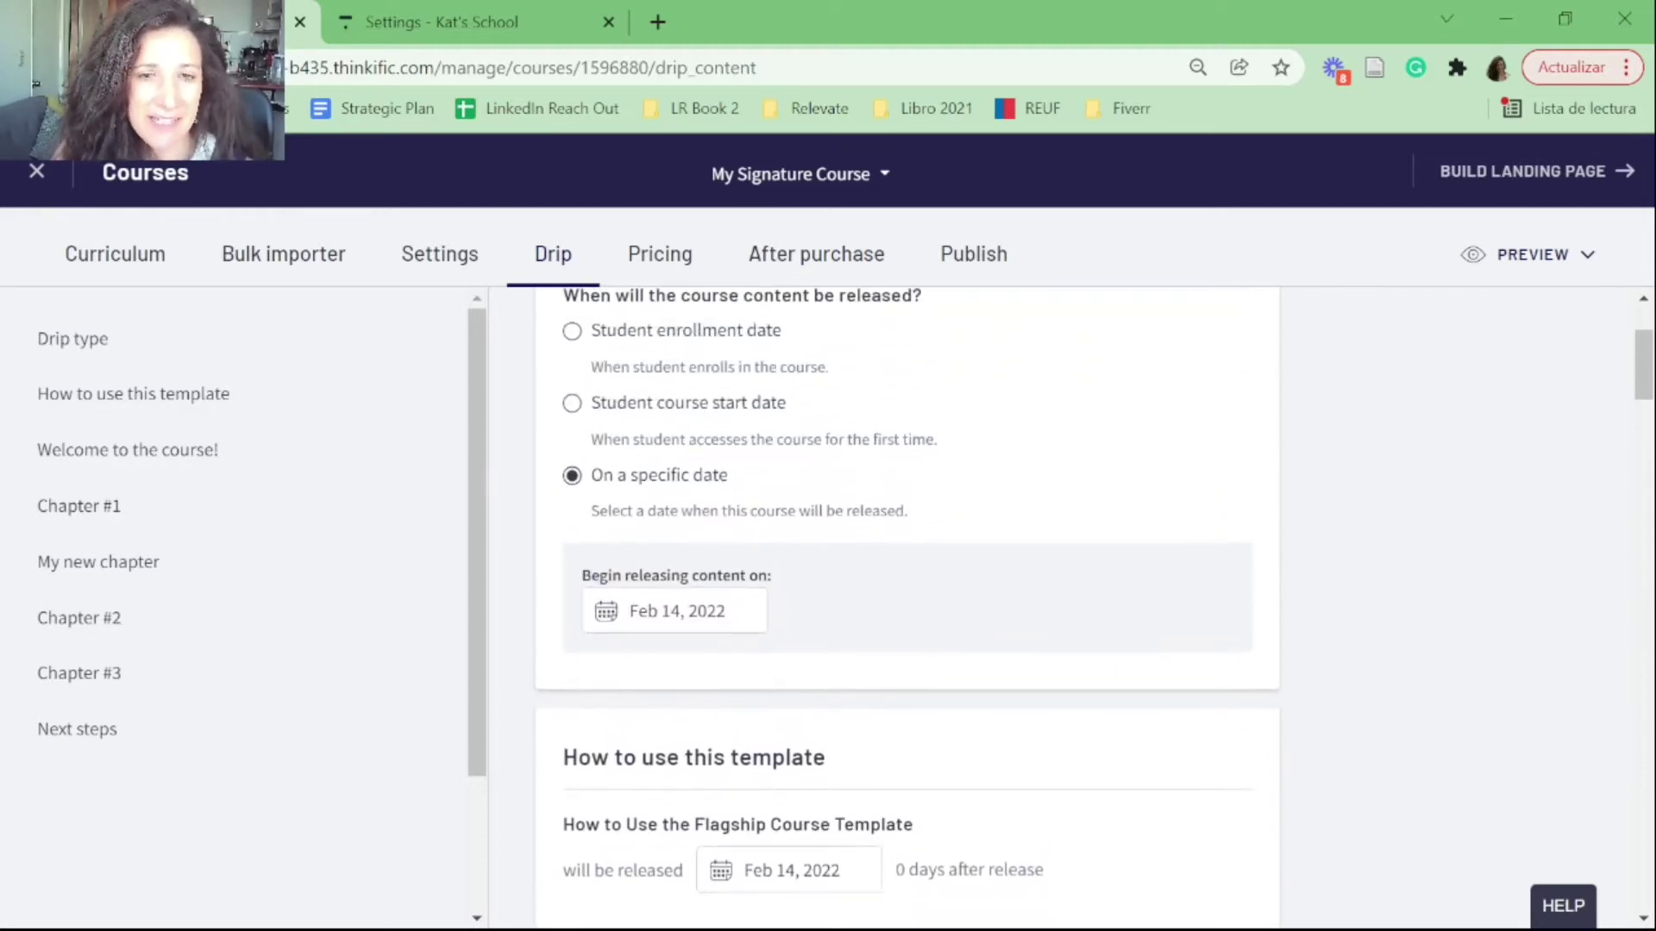
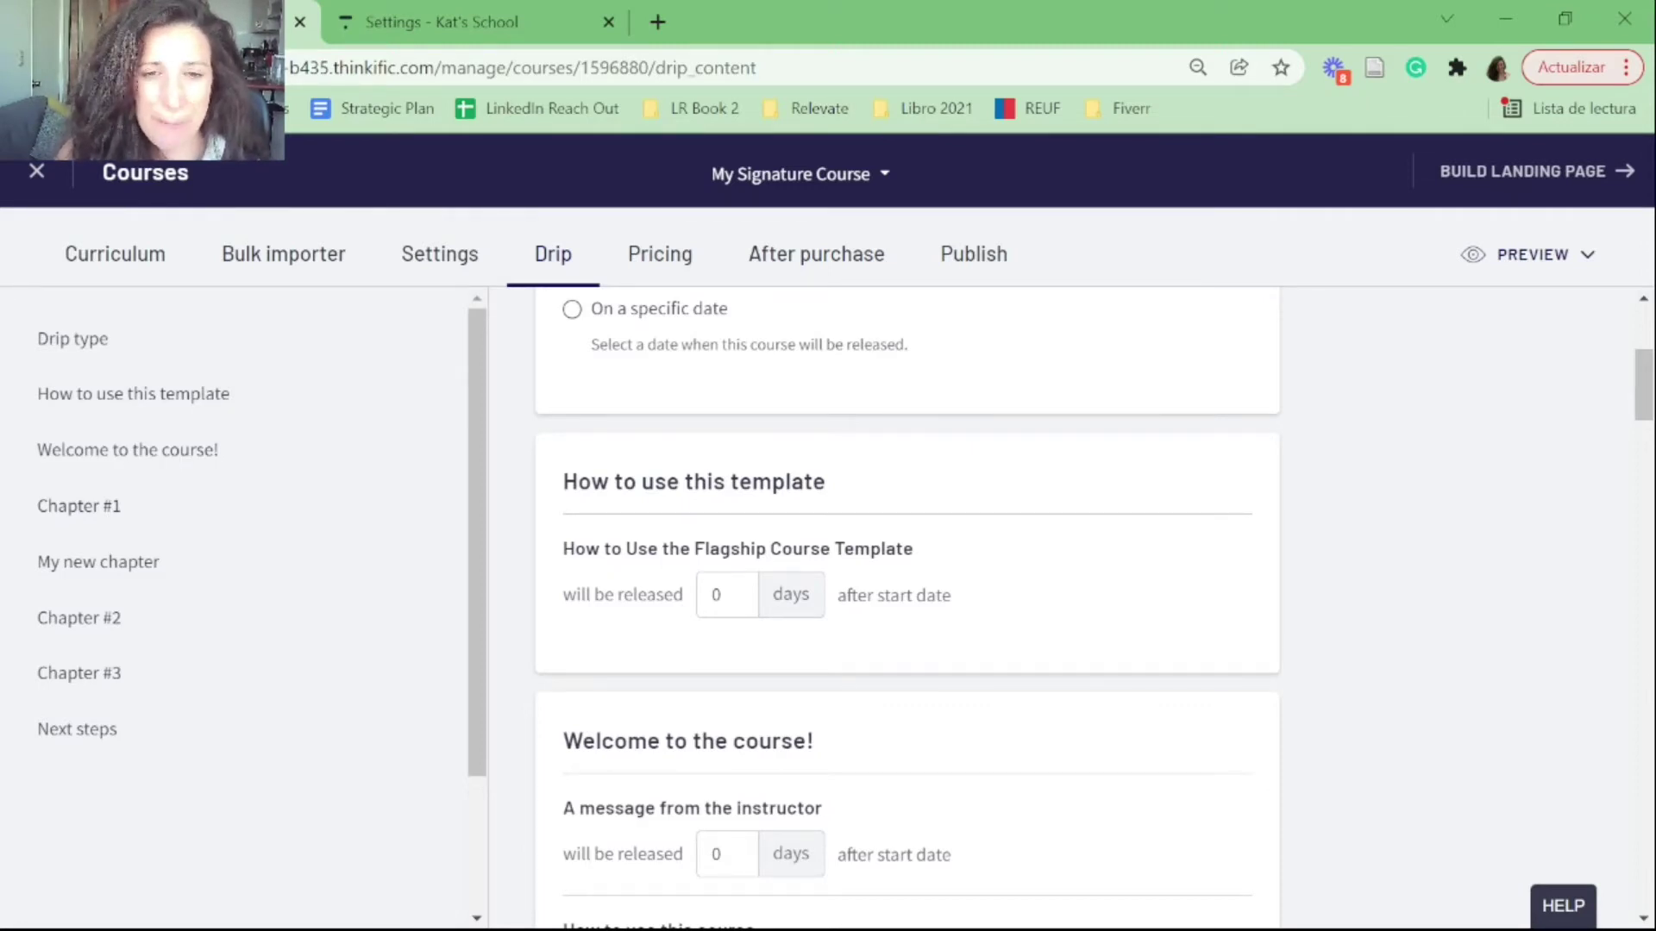
Step: Set the High-level lesson, How-to lesson and Test your learning lessons in Chapter #1 to release 7 days after the student's start date
scroll(906, 604, down, 1)
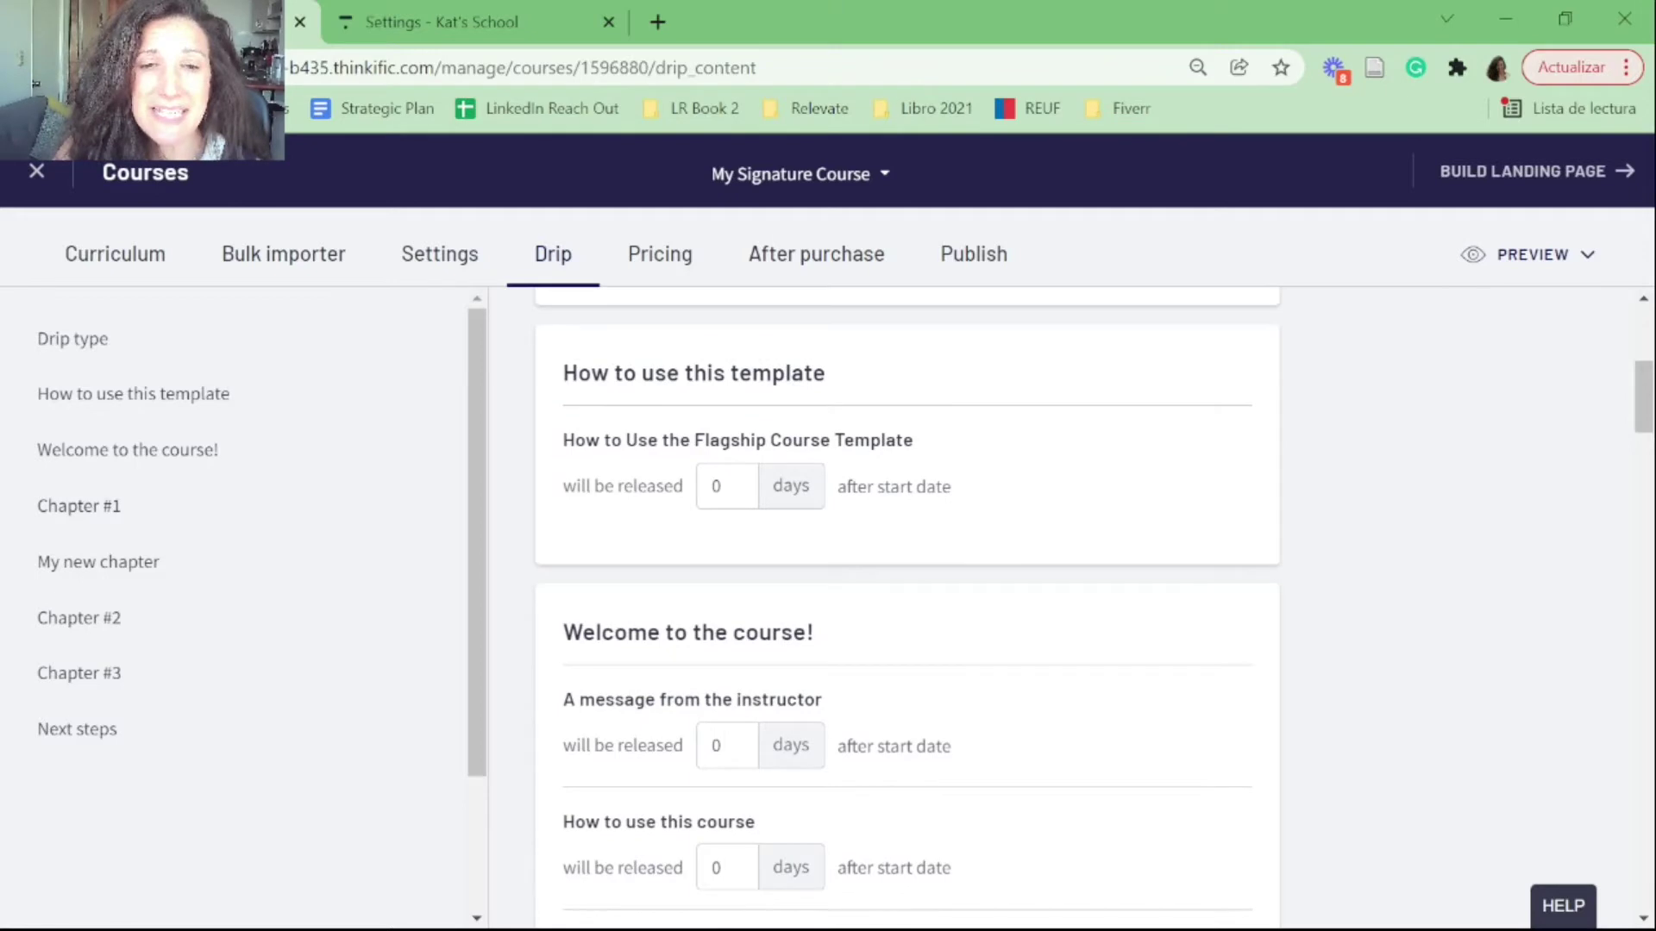
scroll(905, 603, down, 3)
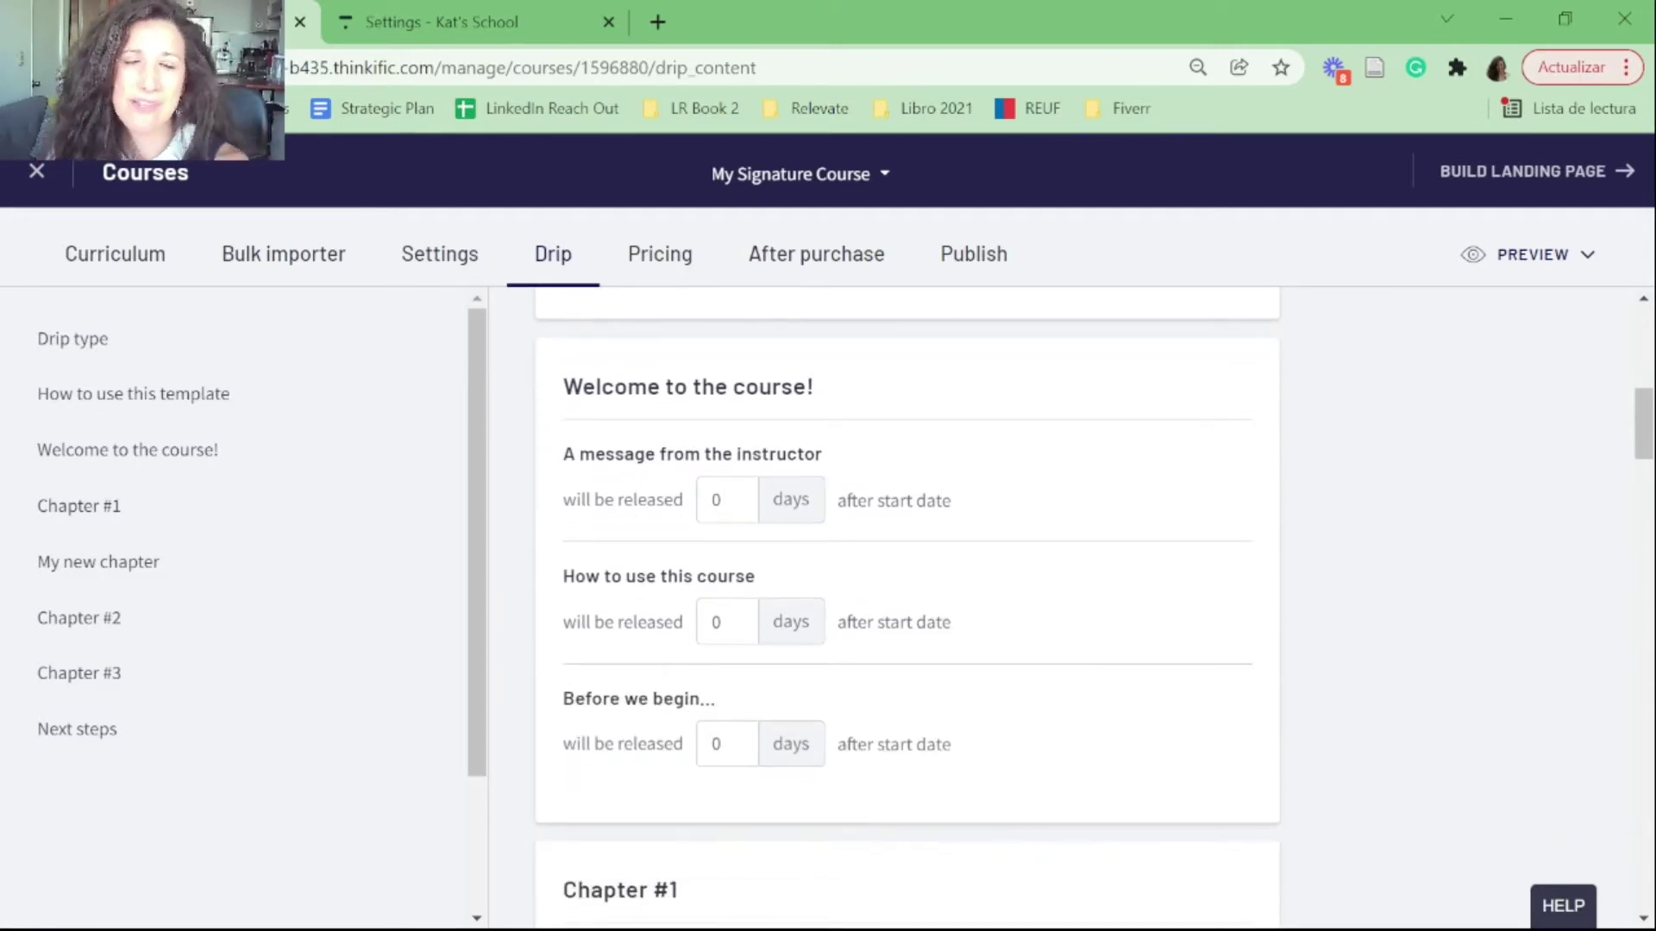
scroll(906, 604, up, 6)
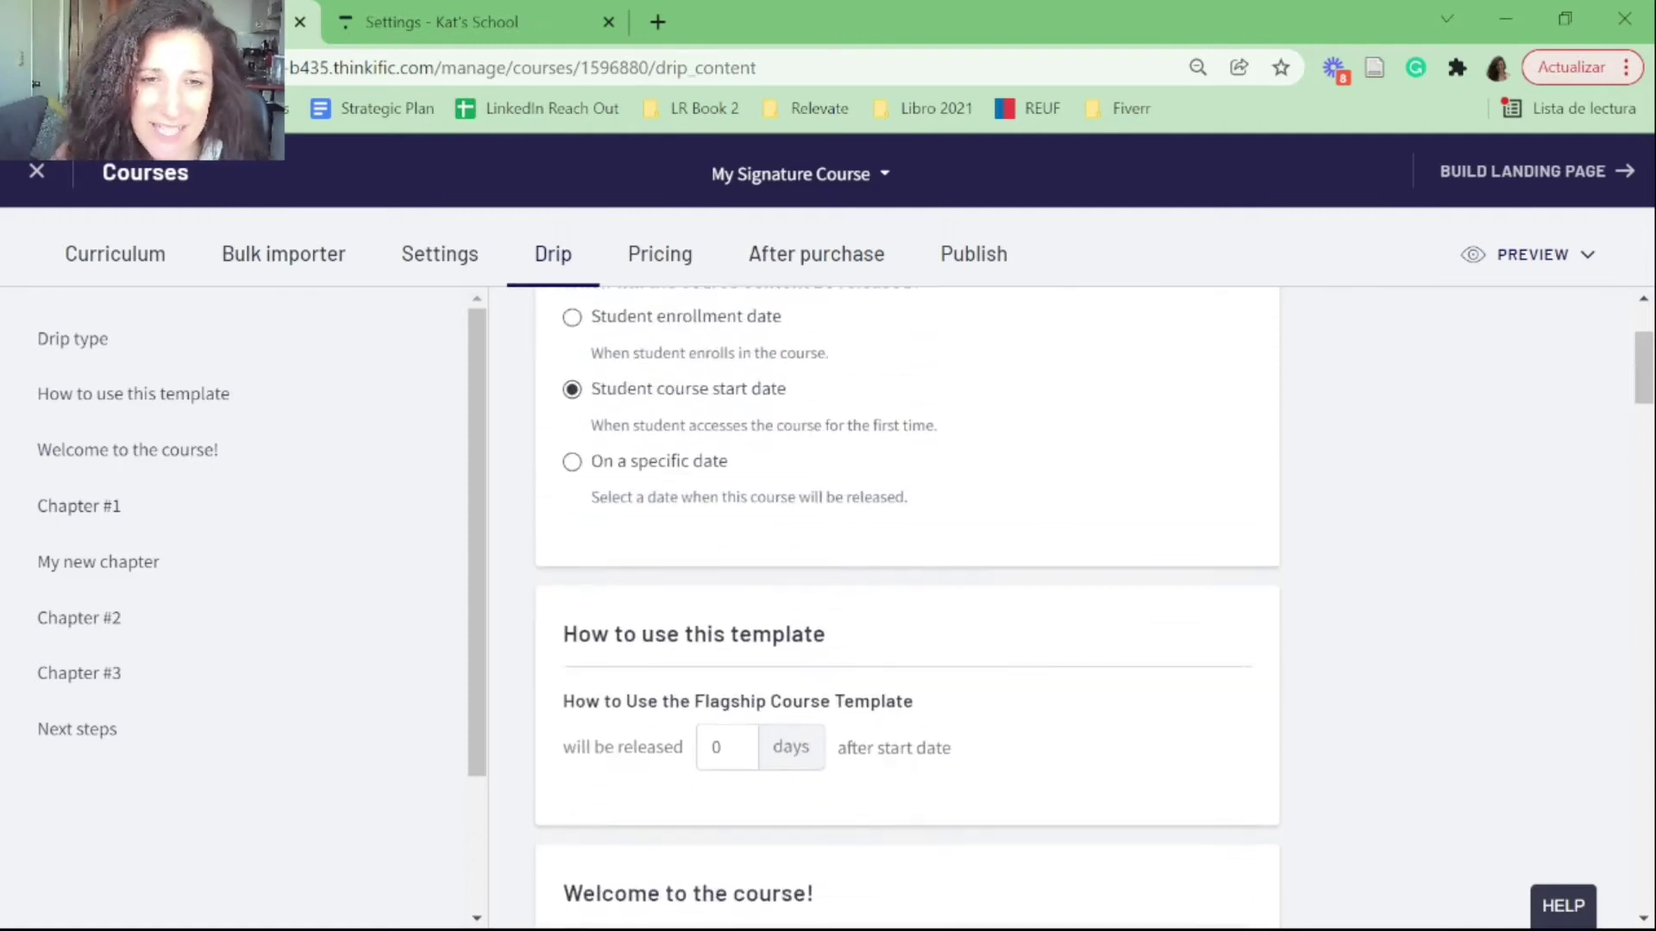
scroll(905, 604, down, 8)
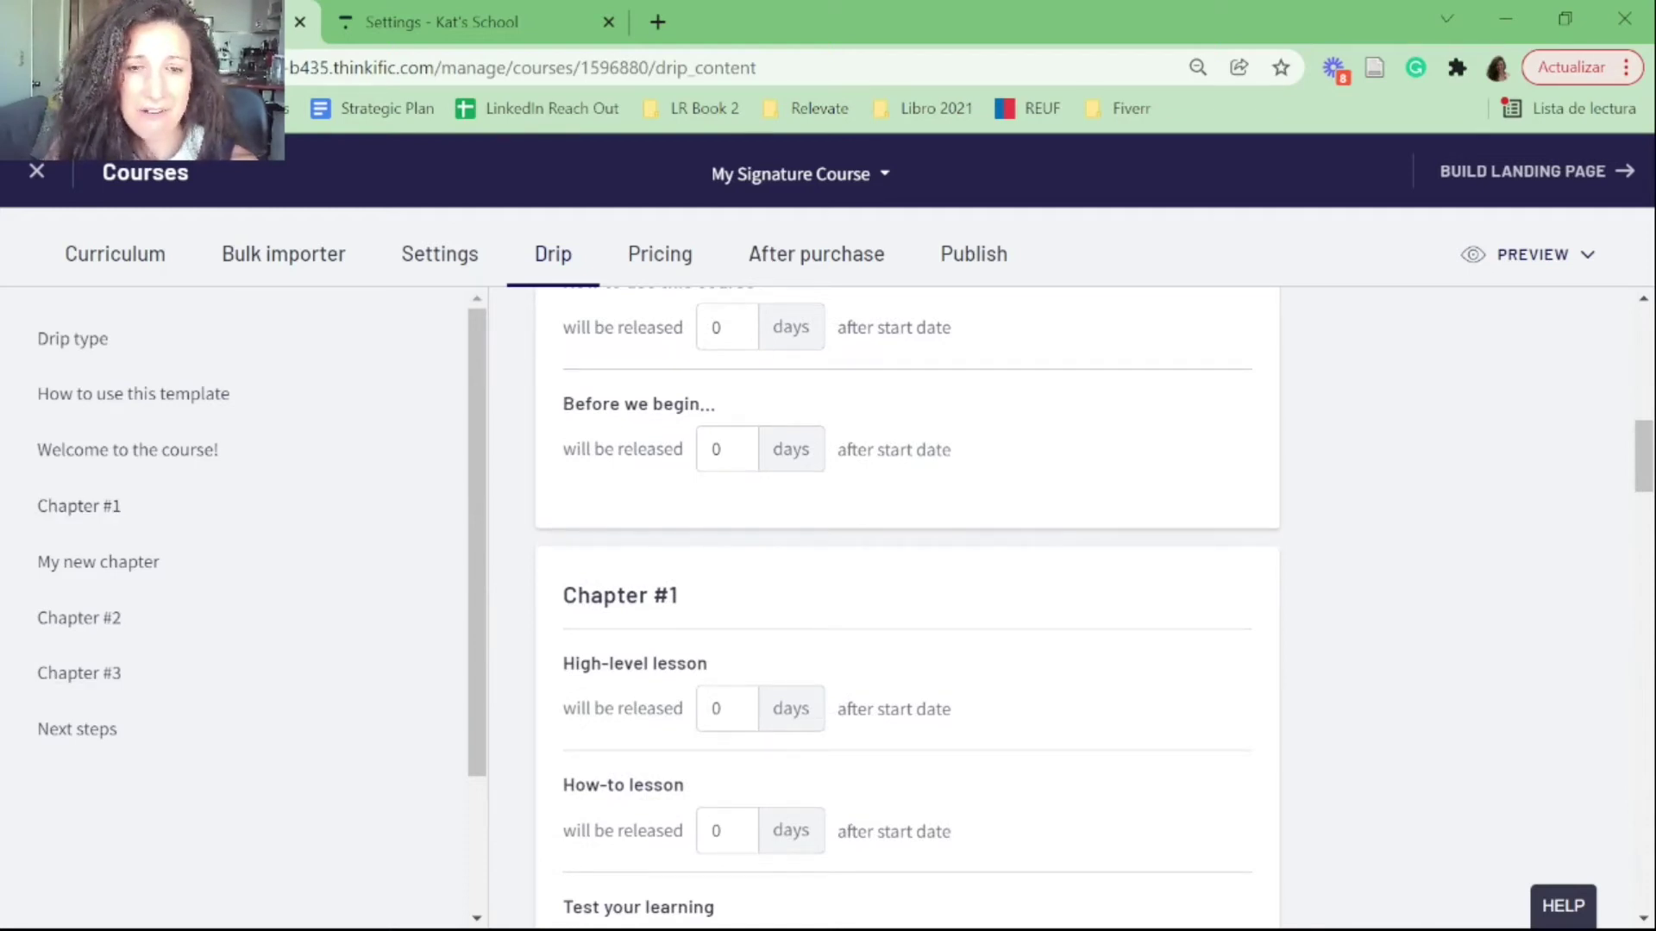
click(717, 708)
key(BackSpace)
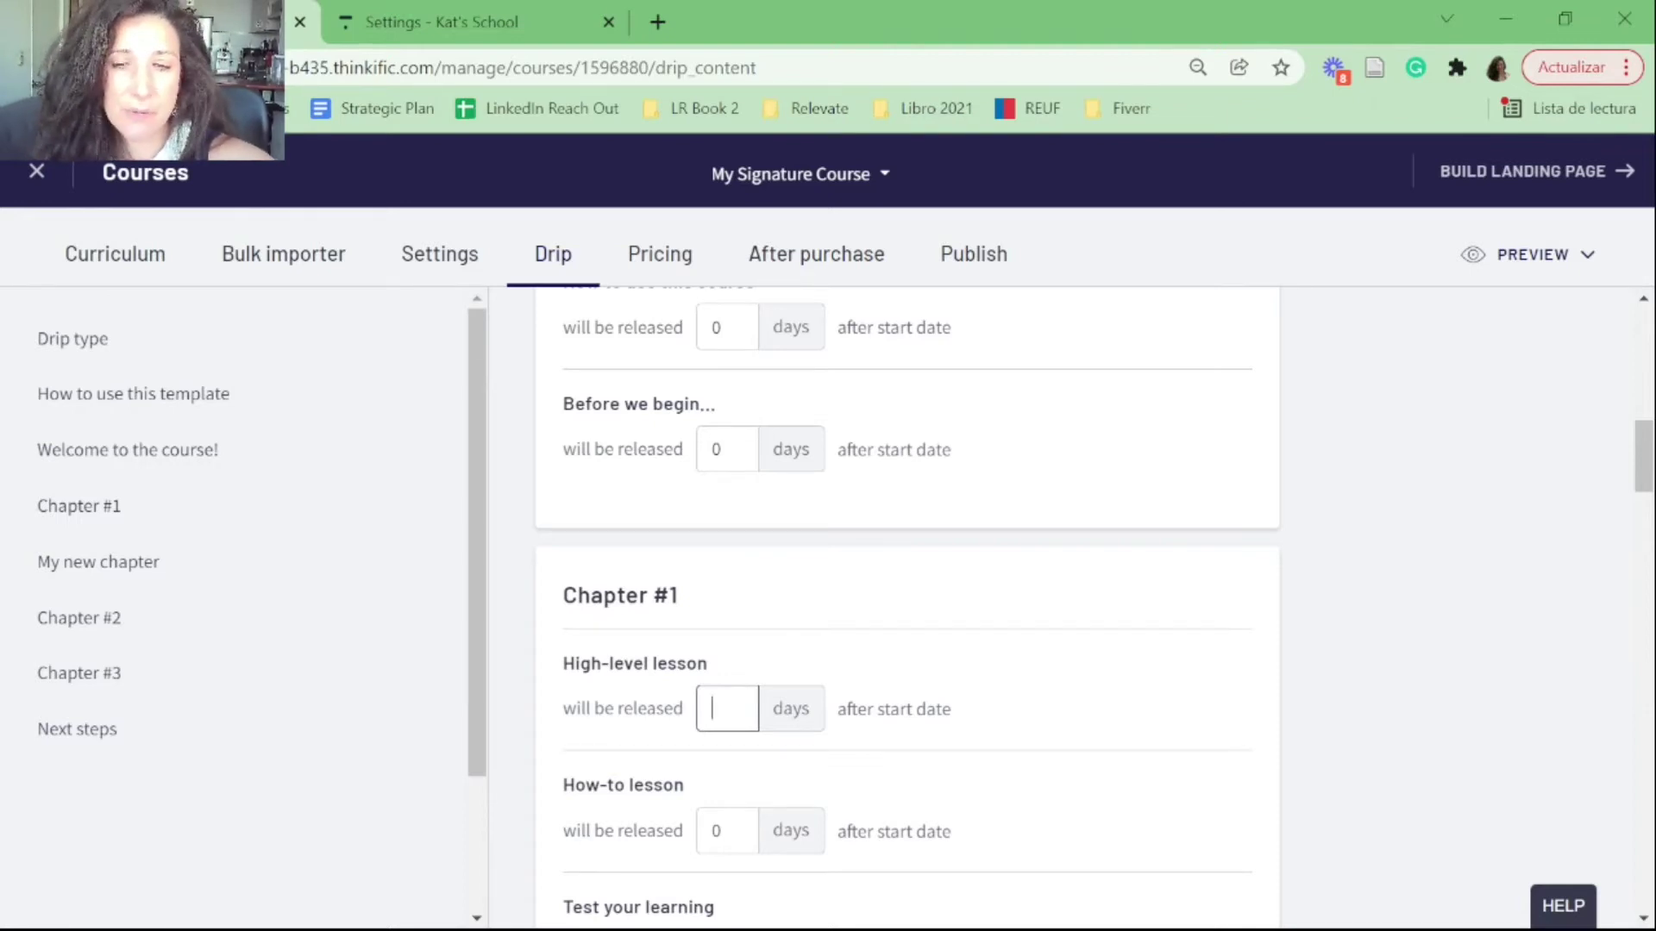
text(7)
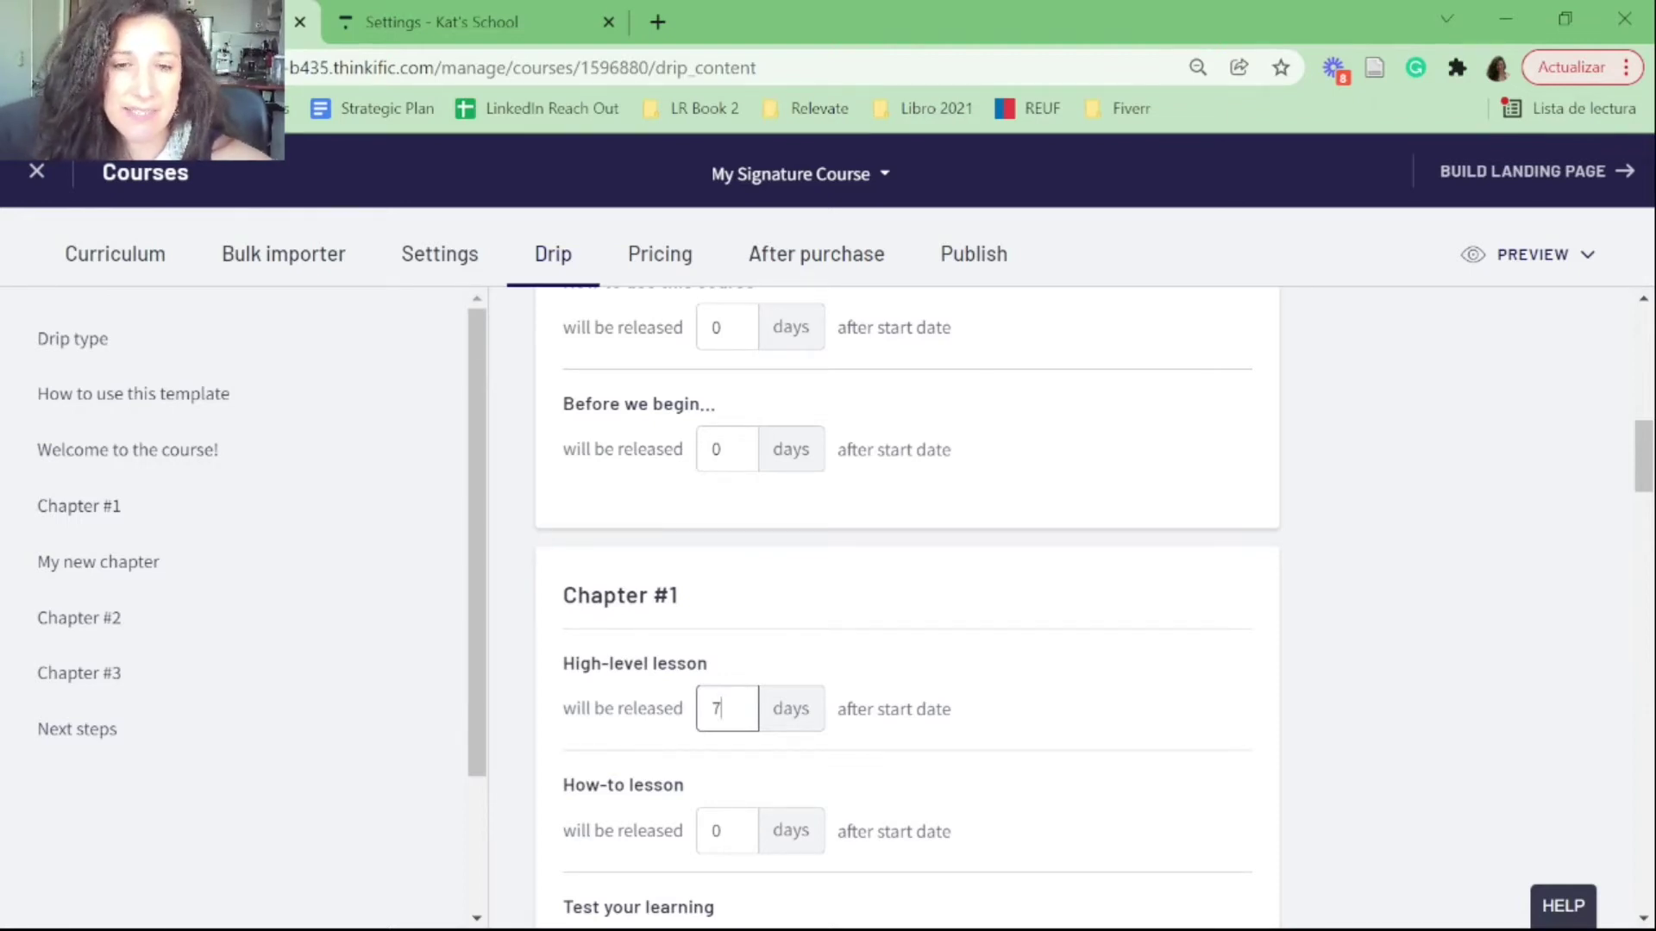
key(ctrl+a)
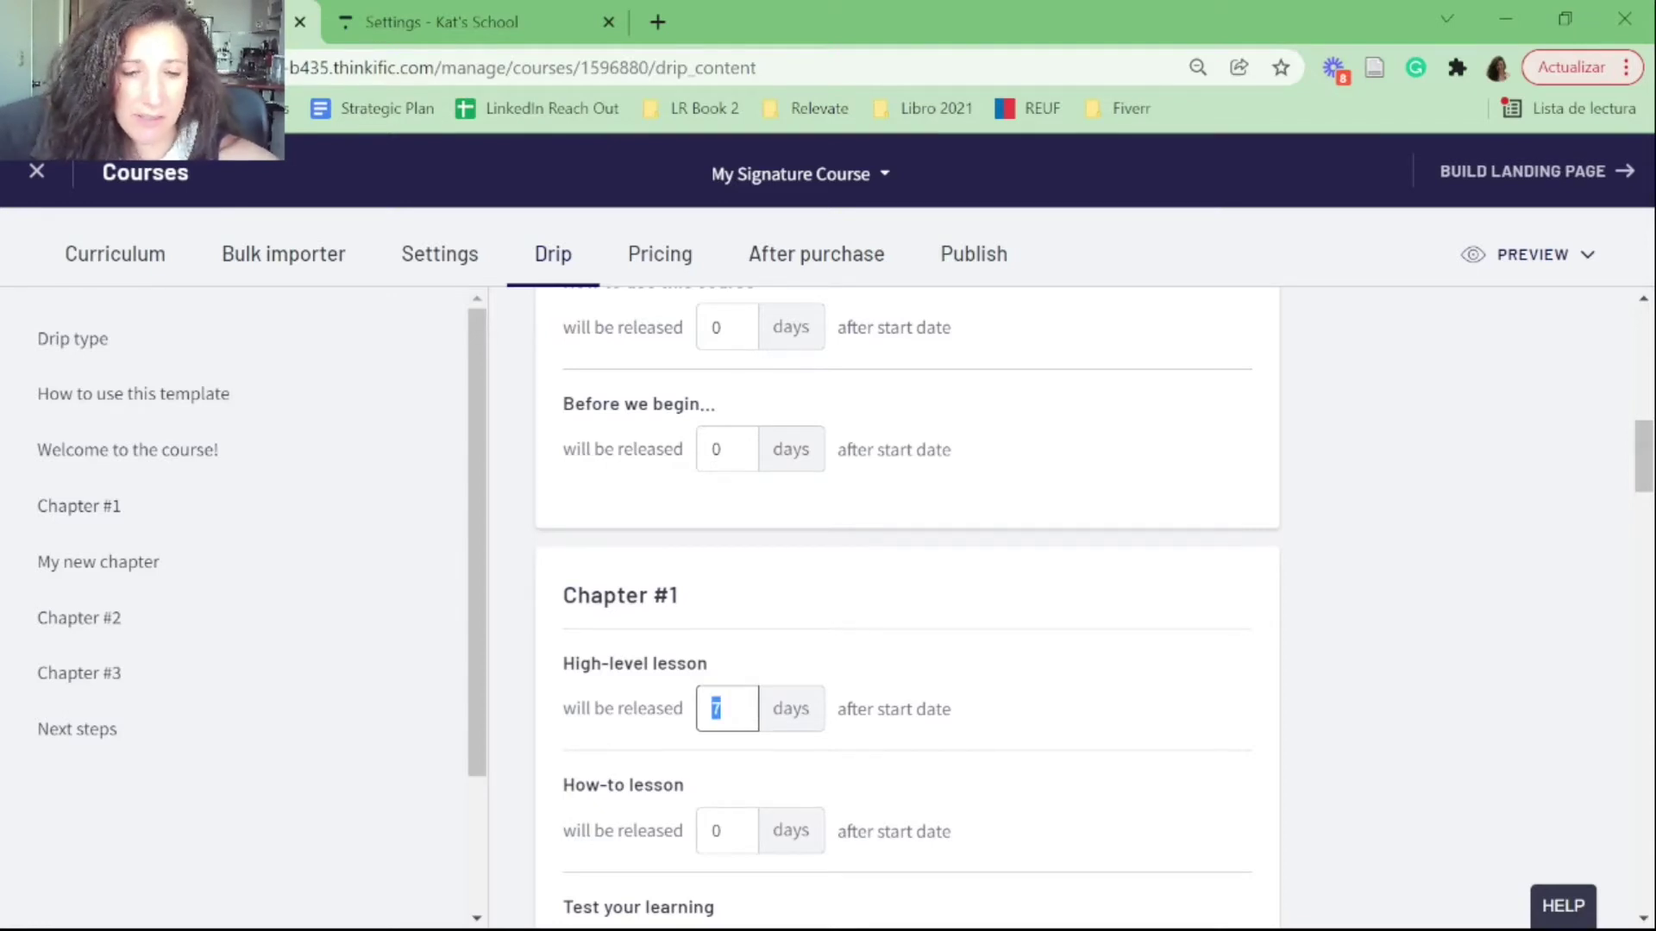
key(Tab)
text(7)
key(Tab)
text(7)
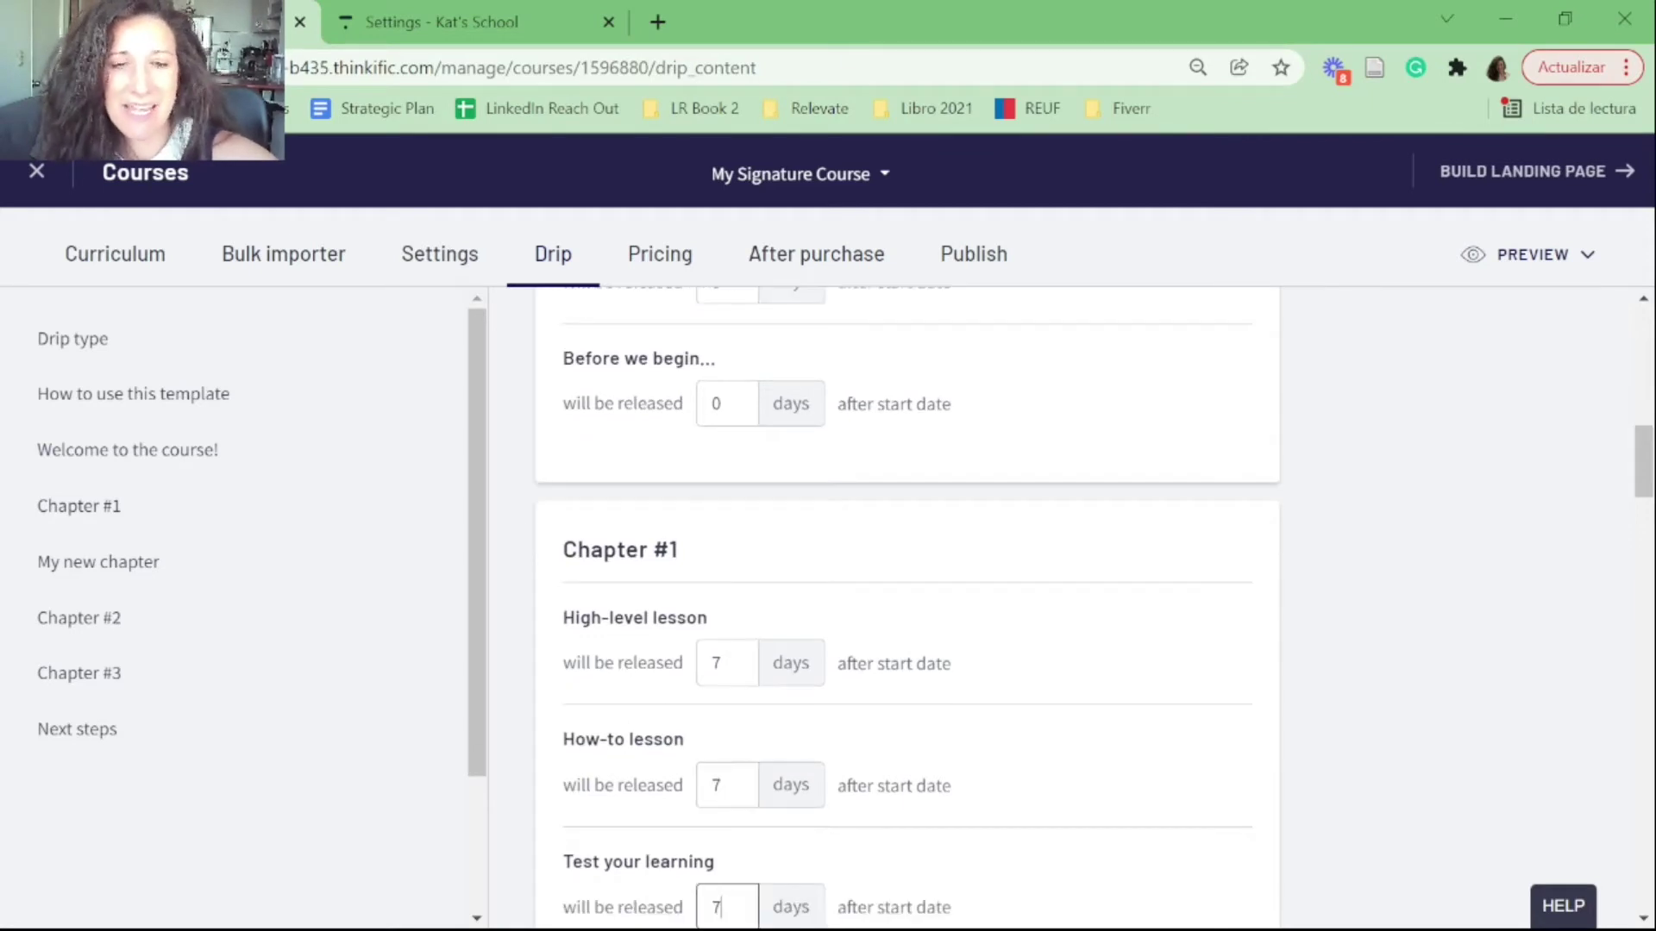
Step: Set the Intro to Course, This is a text lesson and Text lessons in My new chapter to release 14 days after the start date
scroll(905, 603, down, 4)
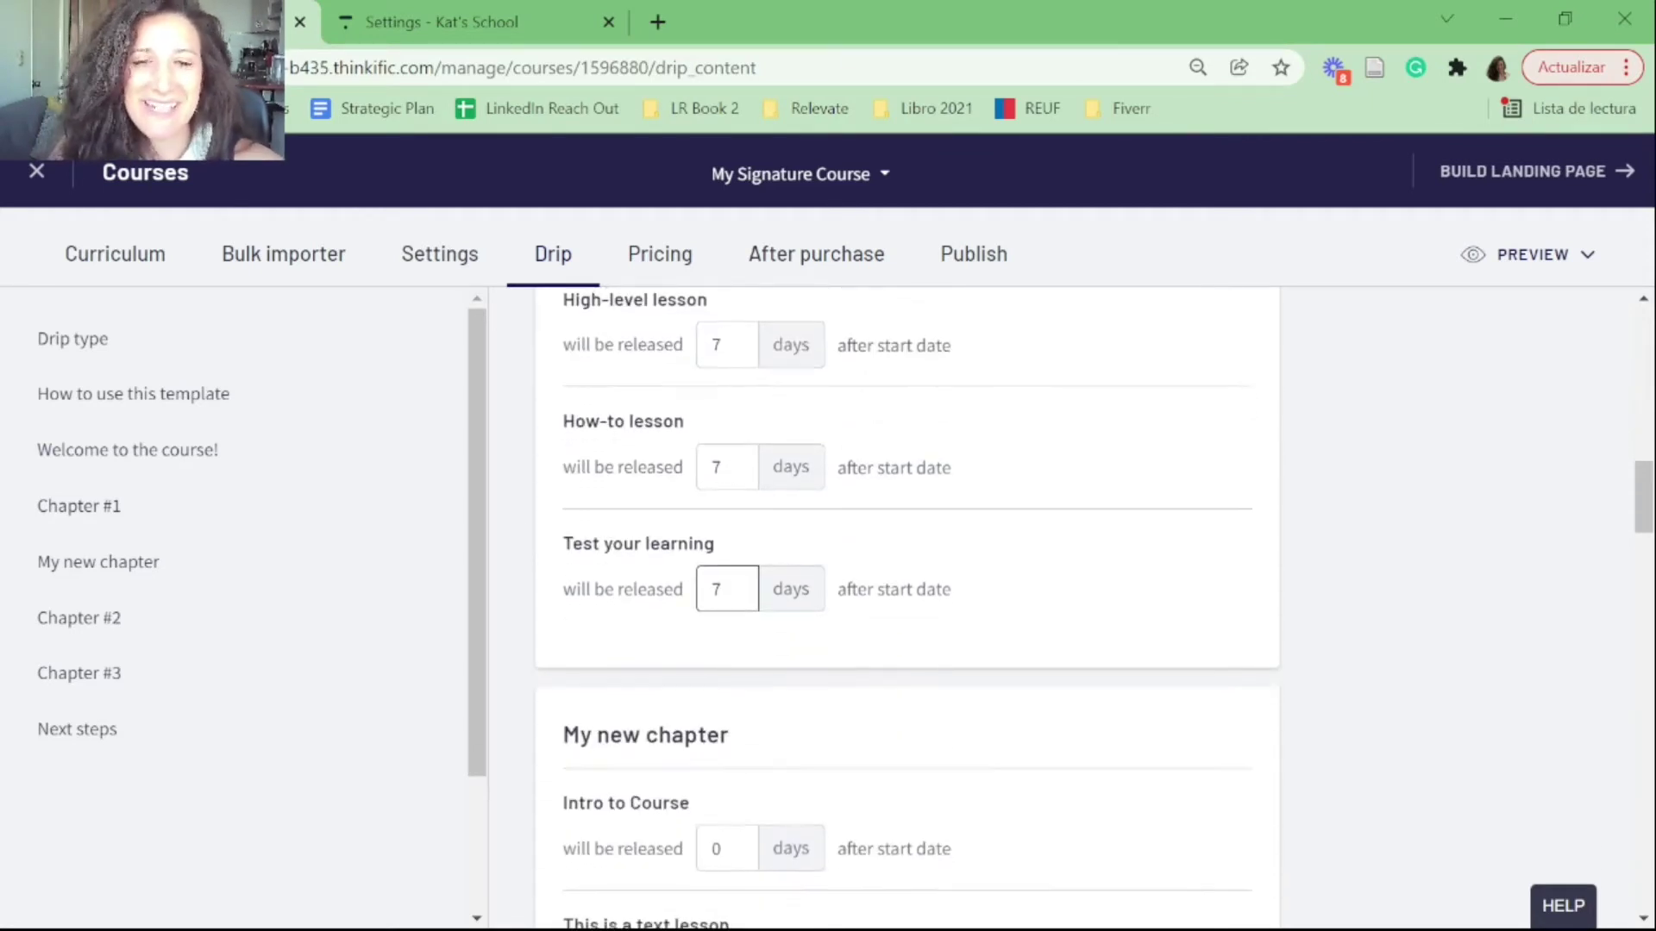
key(Tab)
key(BackSpace)
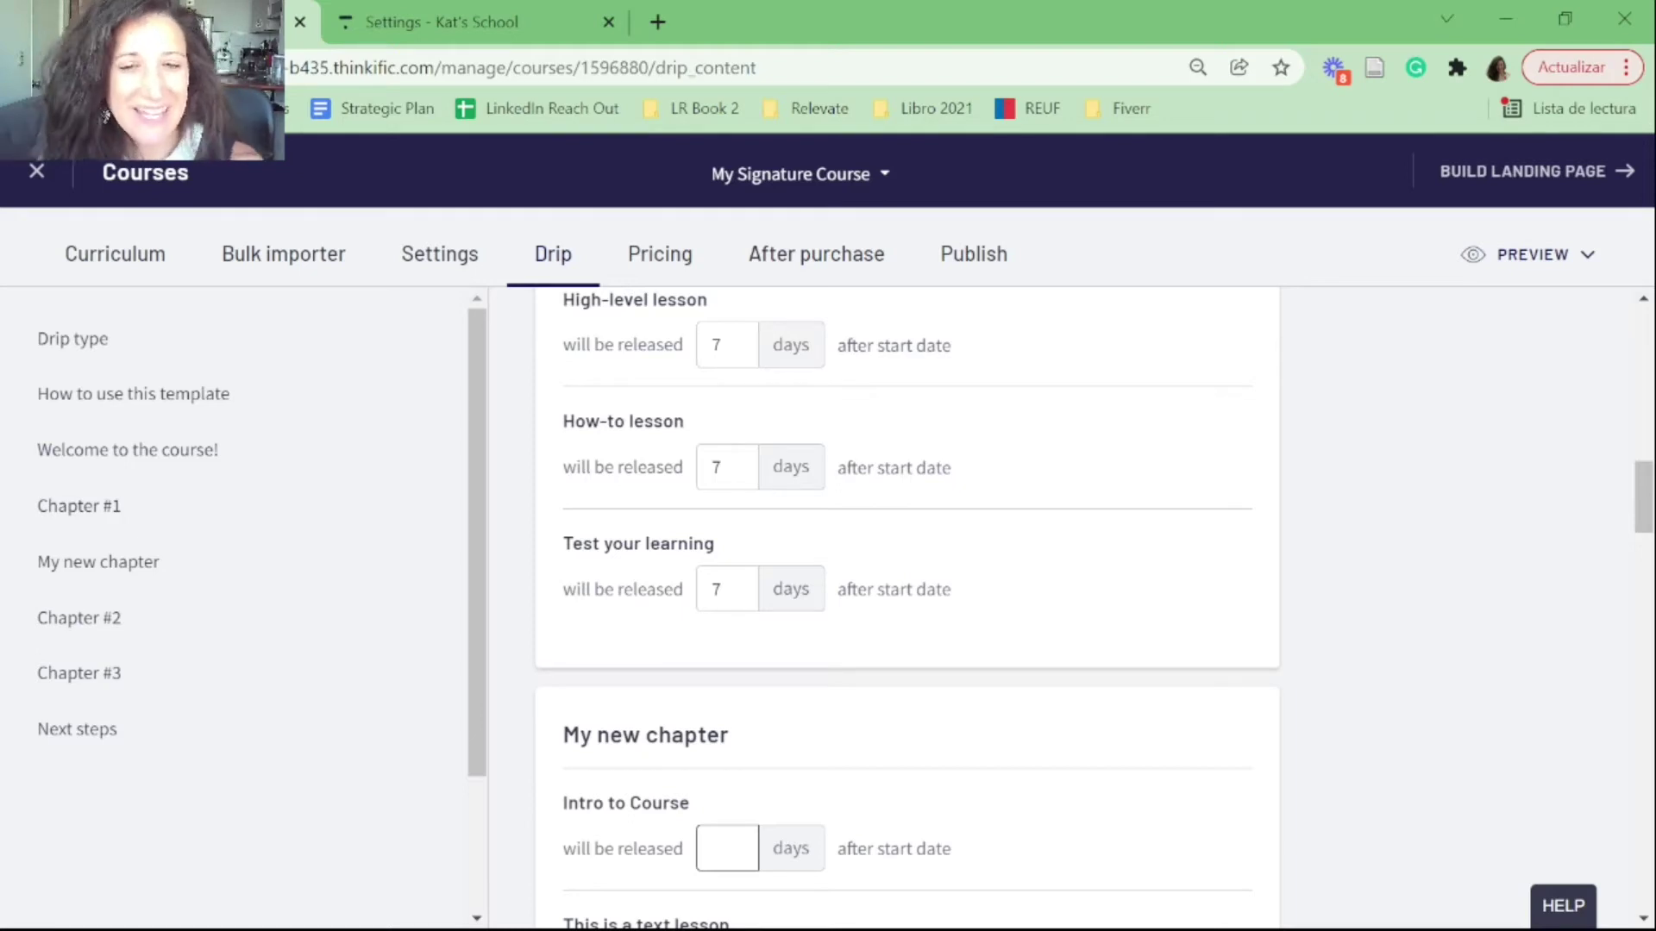
text(14)
key(Tab)
text(14)
key(ctrl+a)
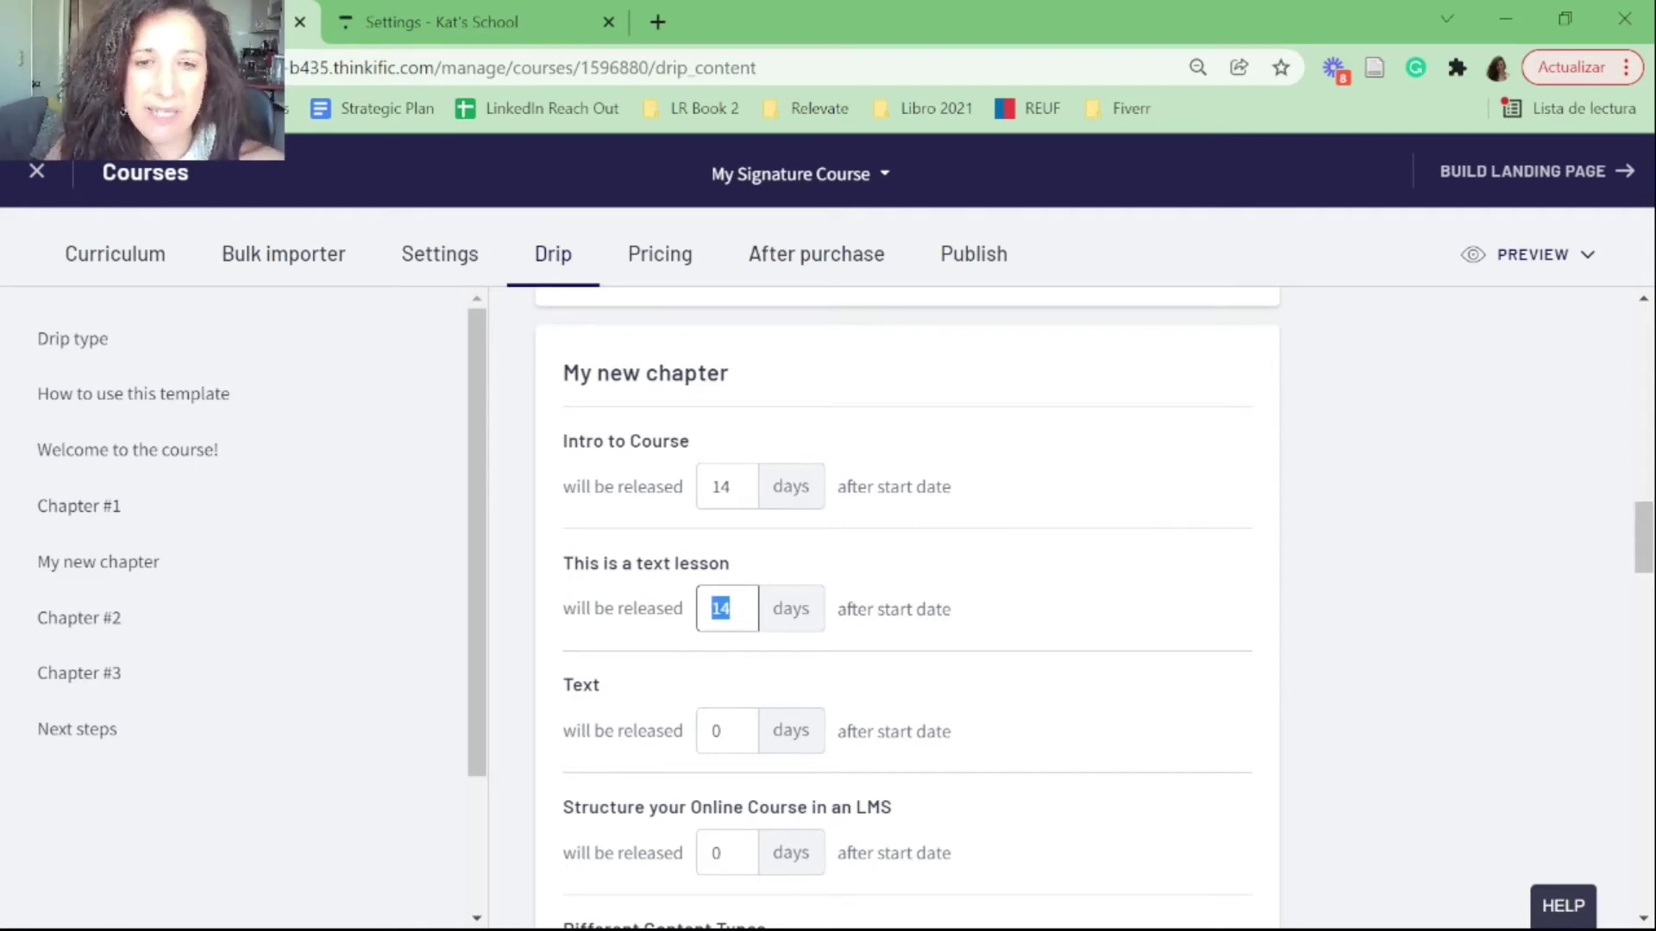
key(Tab)
key(BackSpace)
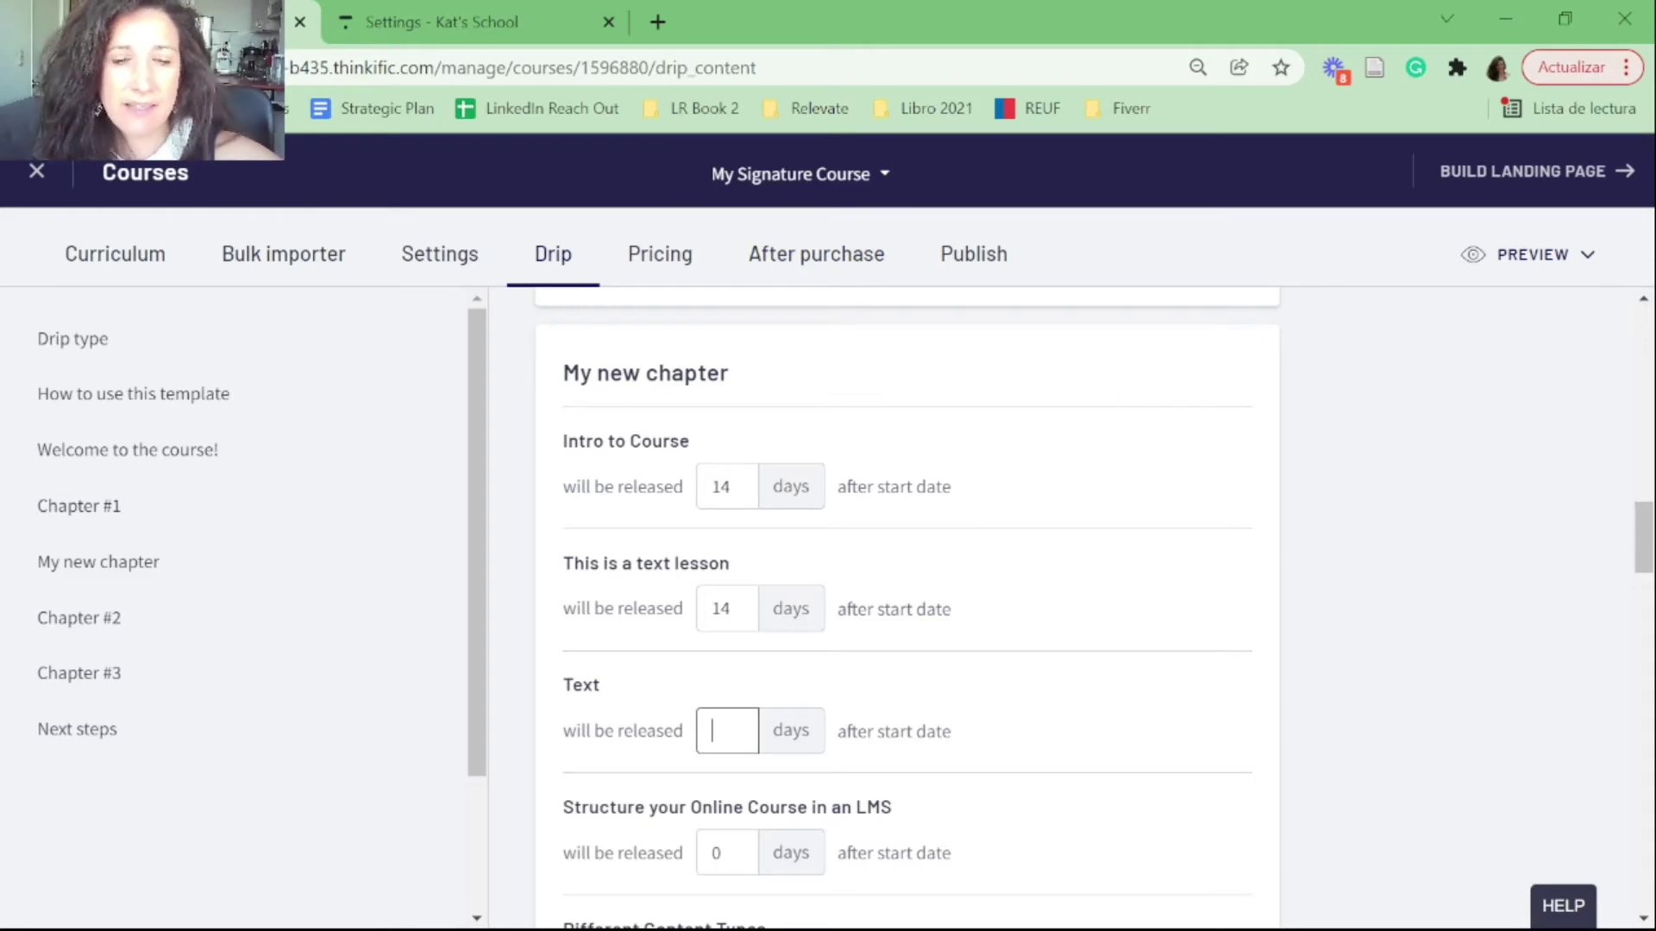
text(14)
key(Tab)
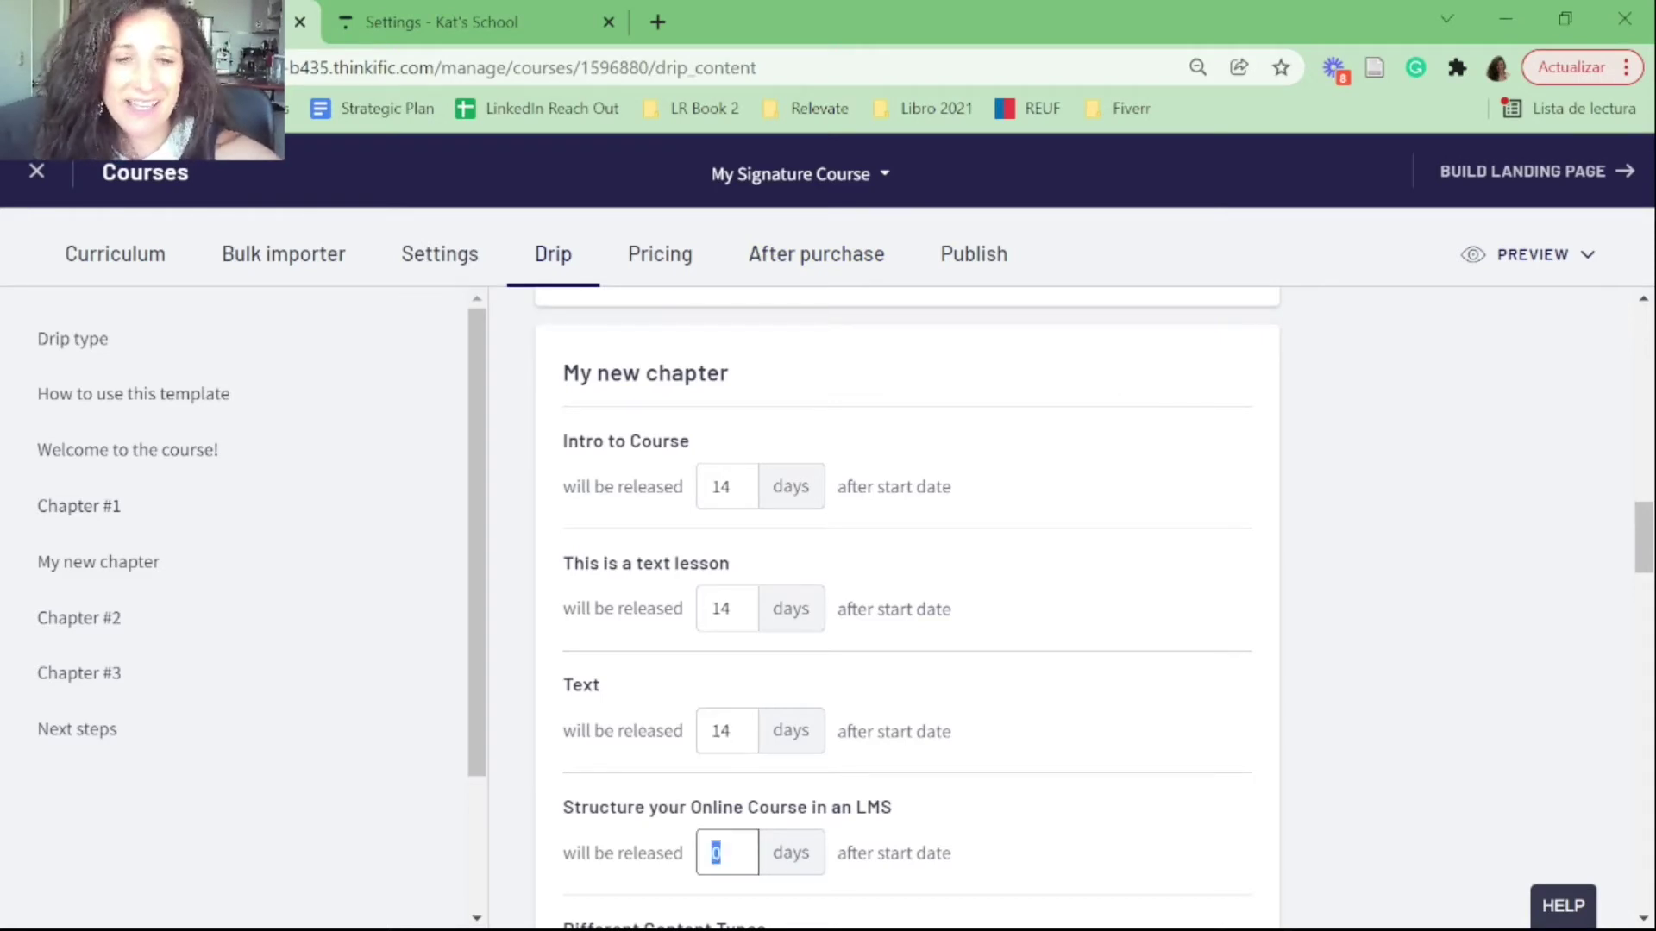
Step: Set the remaining lessons of My new chapter, from Structure your Online Course in an LMS through Assignment Example, to release after 14 days
text(14)
key(Tab)
text(14)
key(Tab)
text(14)
key(Tab)
text(14)
key(Tab)
text(14)
key(Tab)
text(14)
key(Tab)
text(14)
key(Tab)
text(14)
key(Tab)
text(14)
key(Tab)
text(14)
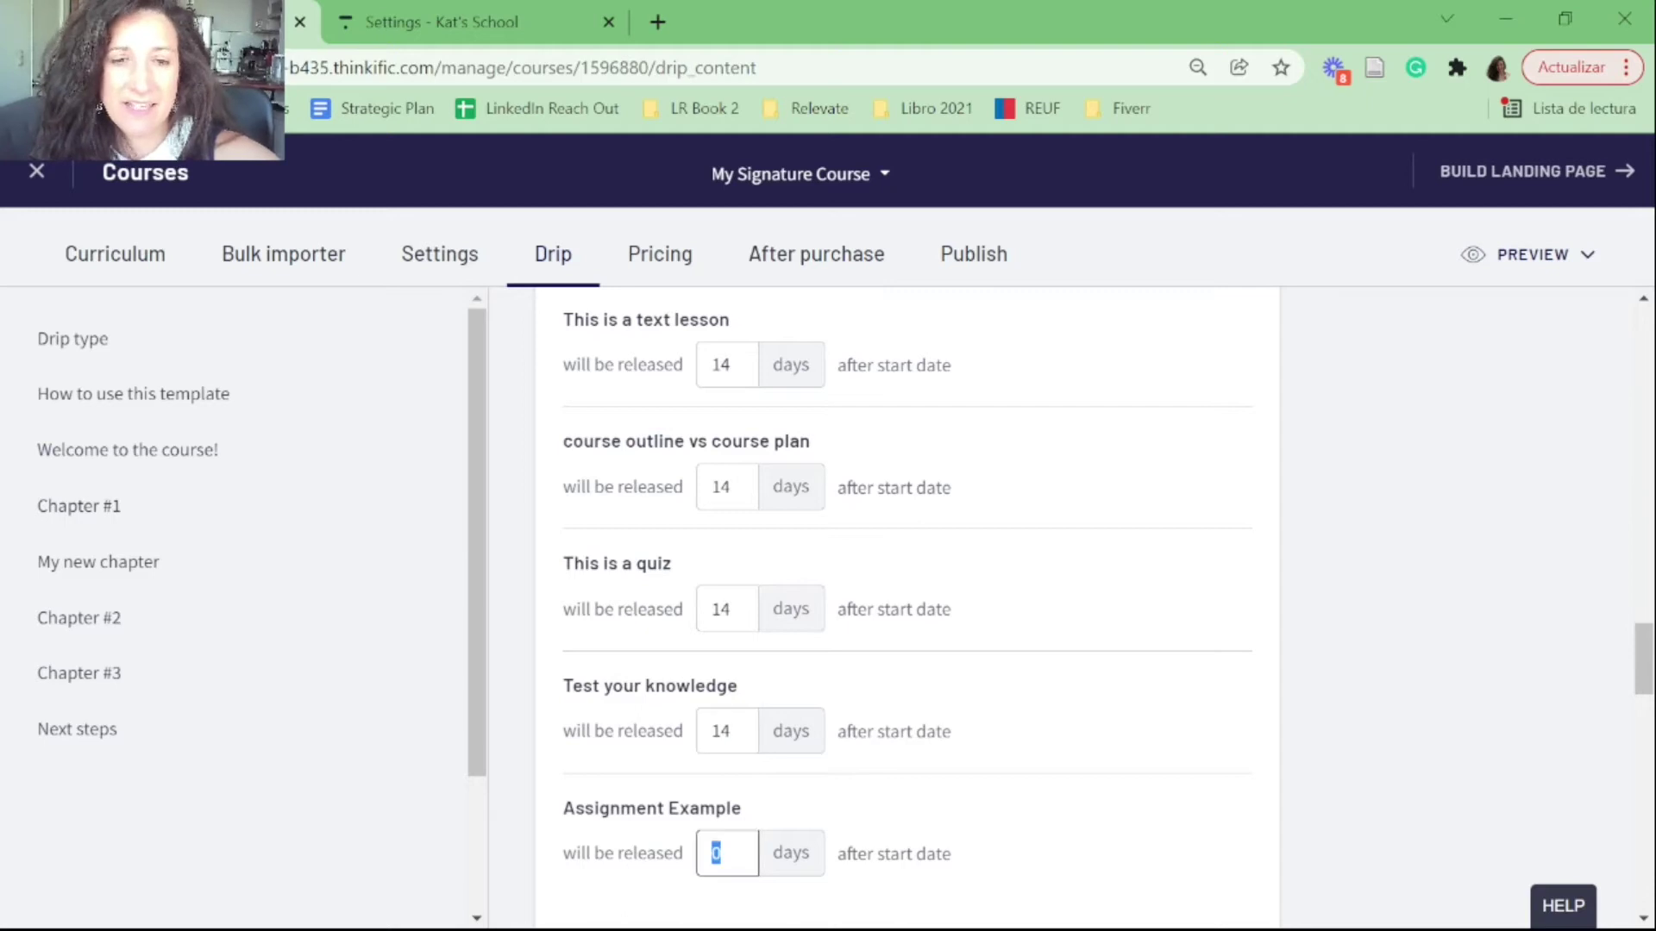
Step: Set the High-level lesson in Chapter #2 to release 21 days after the student's course start date
key(Tab)
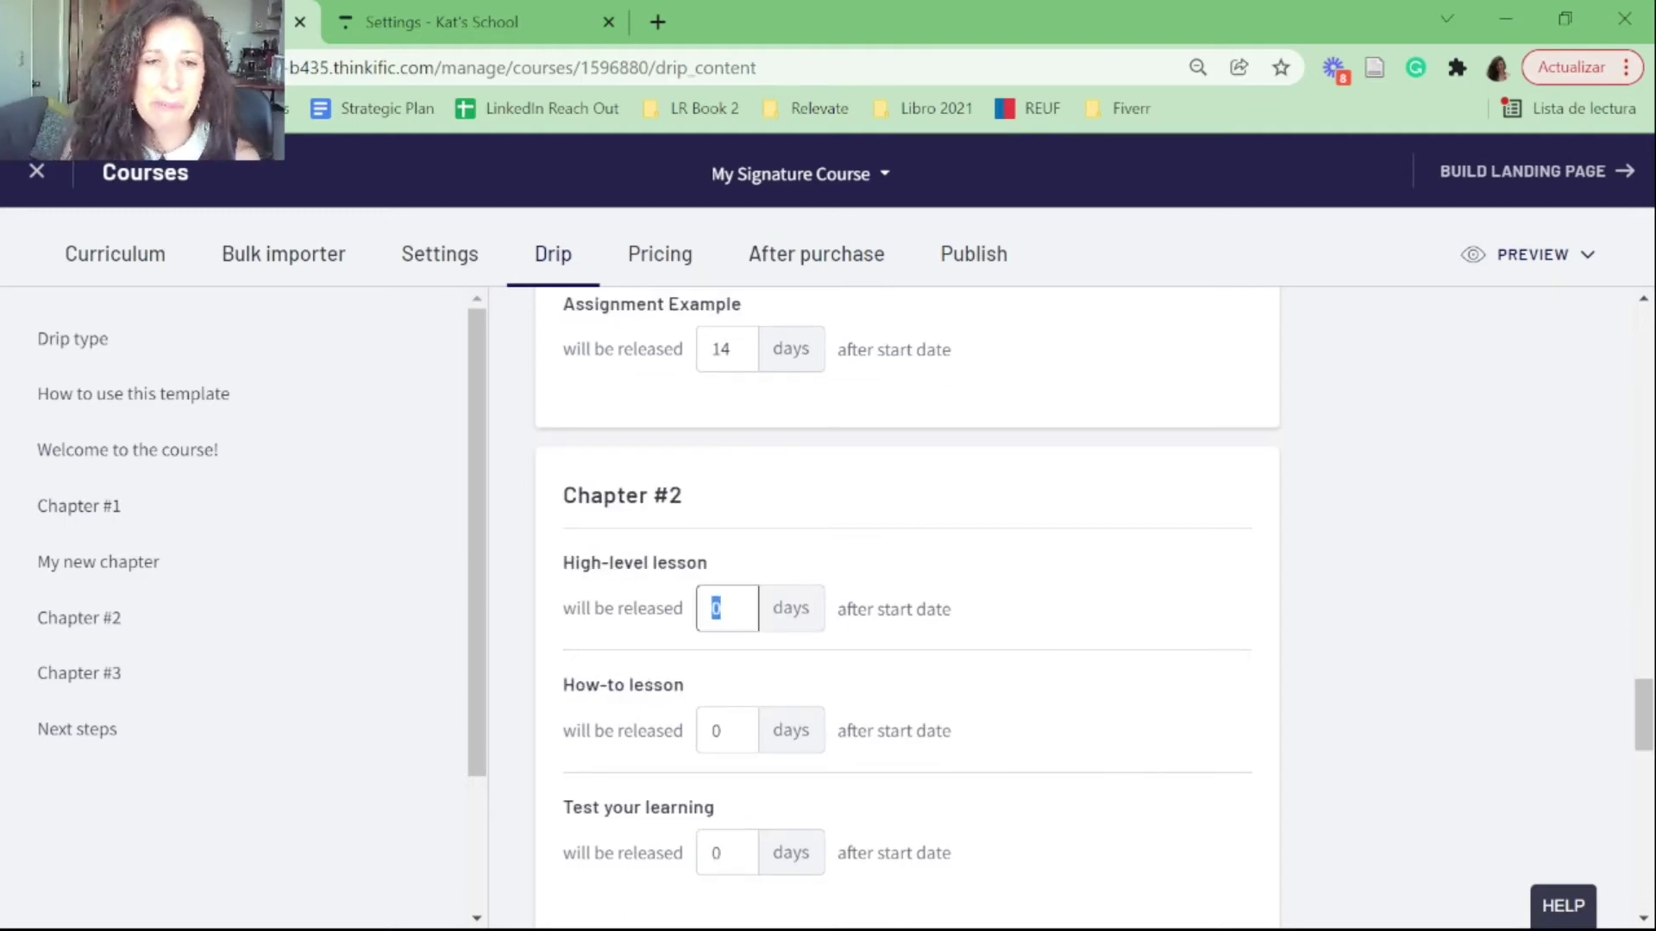
text(21)
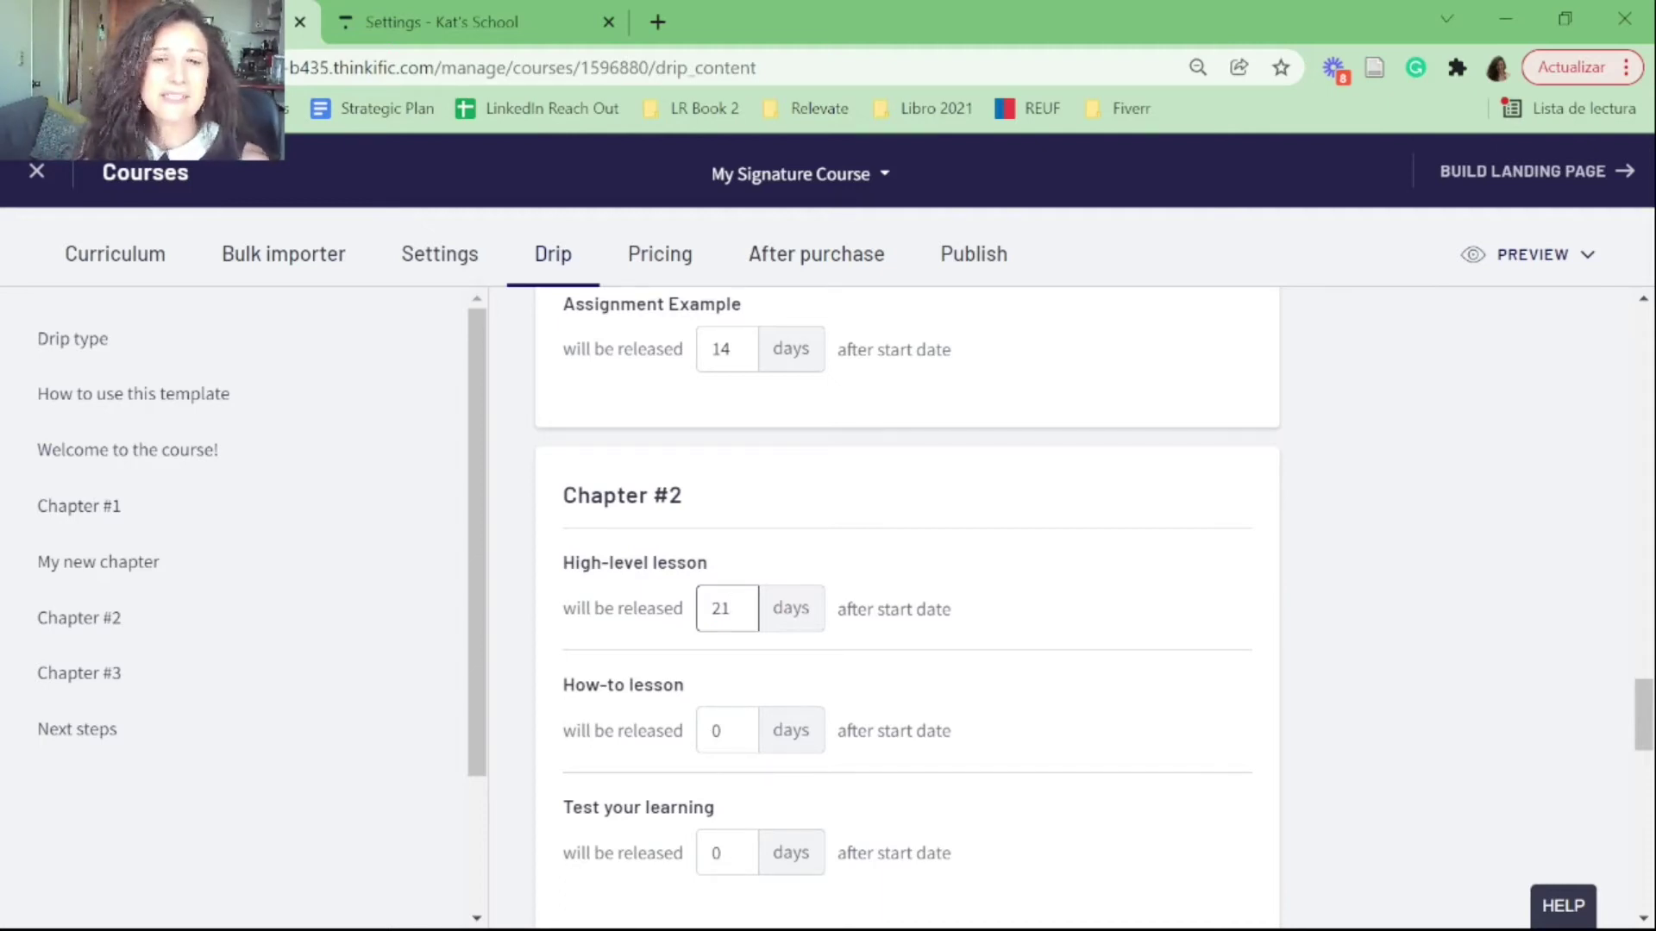
scroll(905, 603, up, 15)
scroll(905, 604, up, 10)
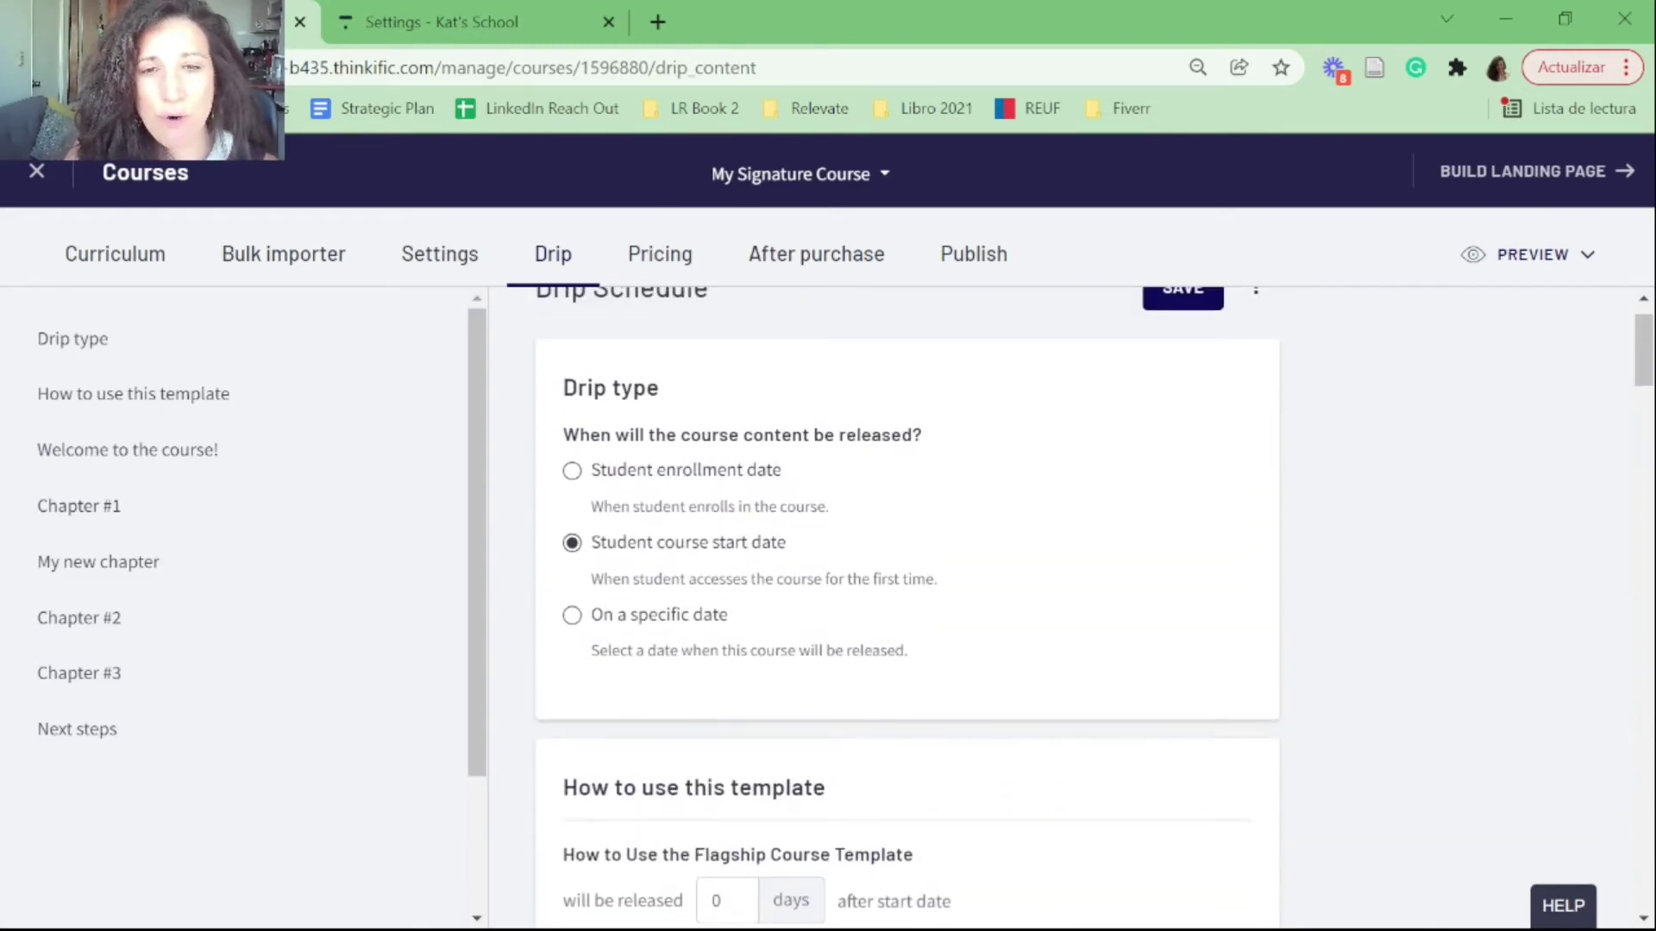
scroll(905, 604, down, 4)
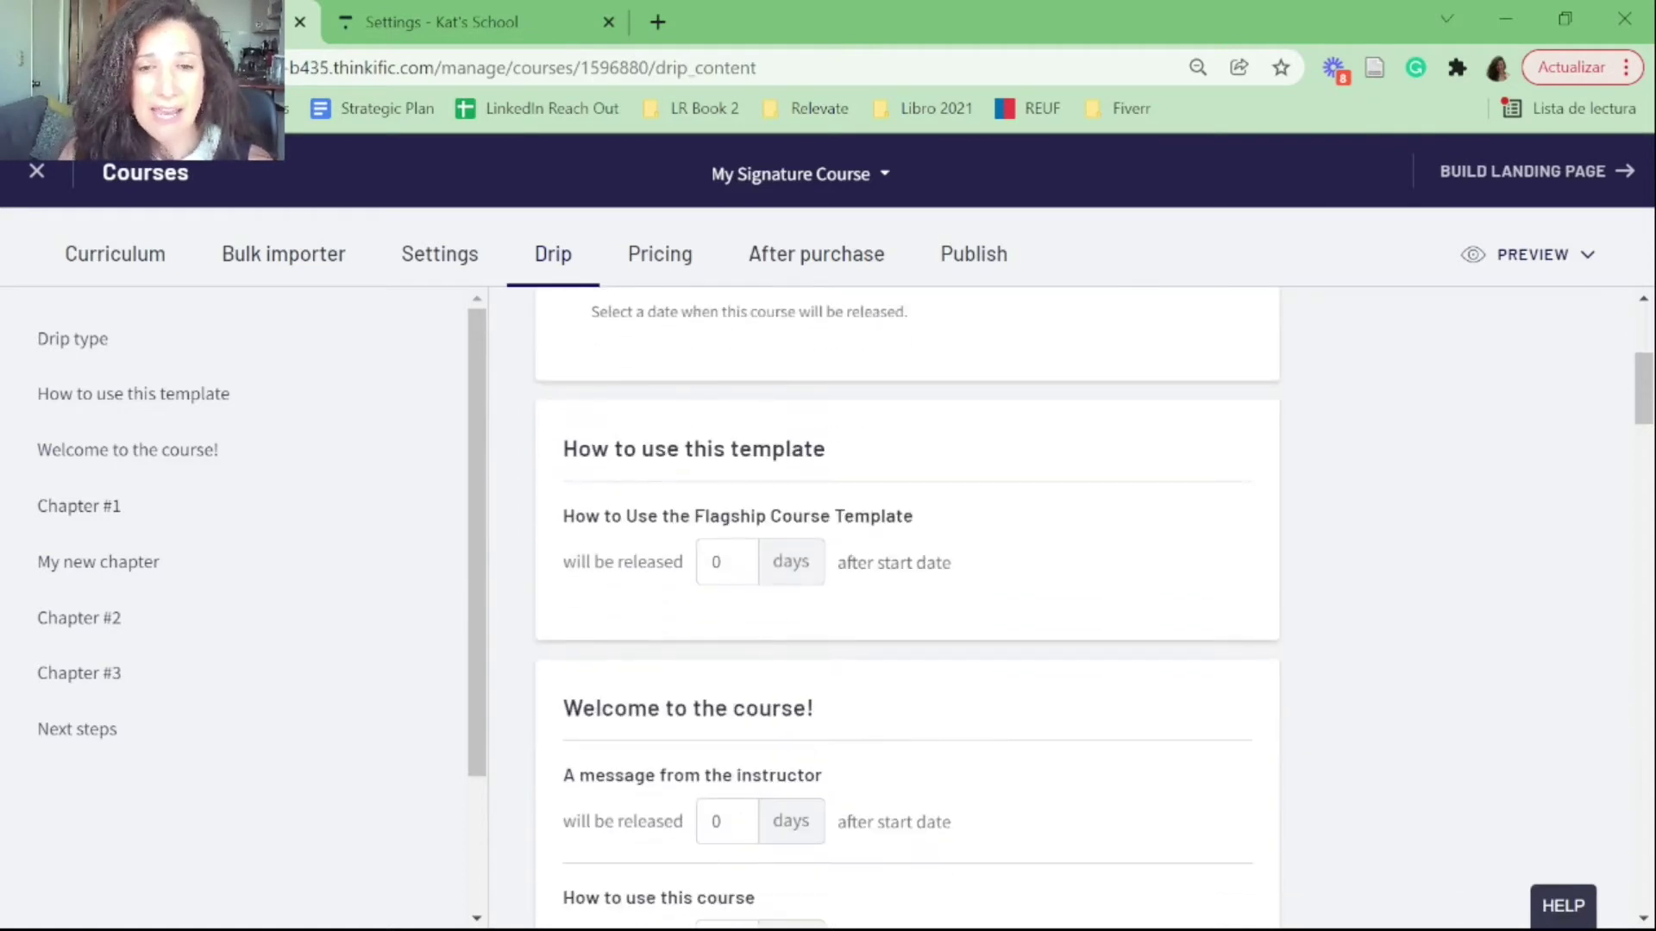
scroll(905, 603, up, 5)
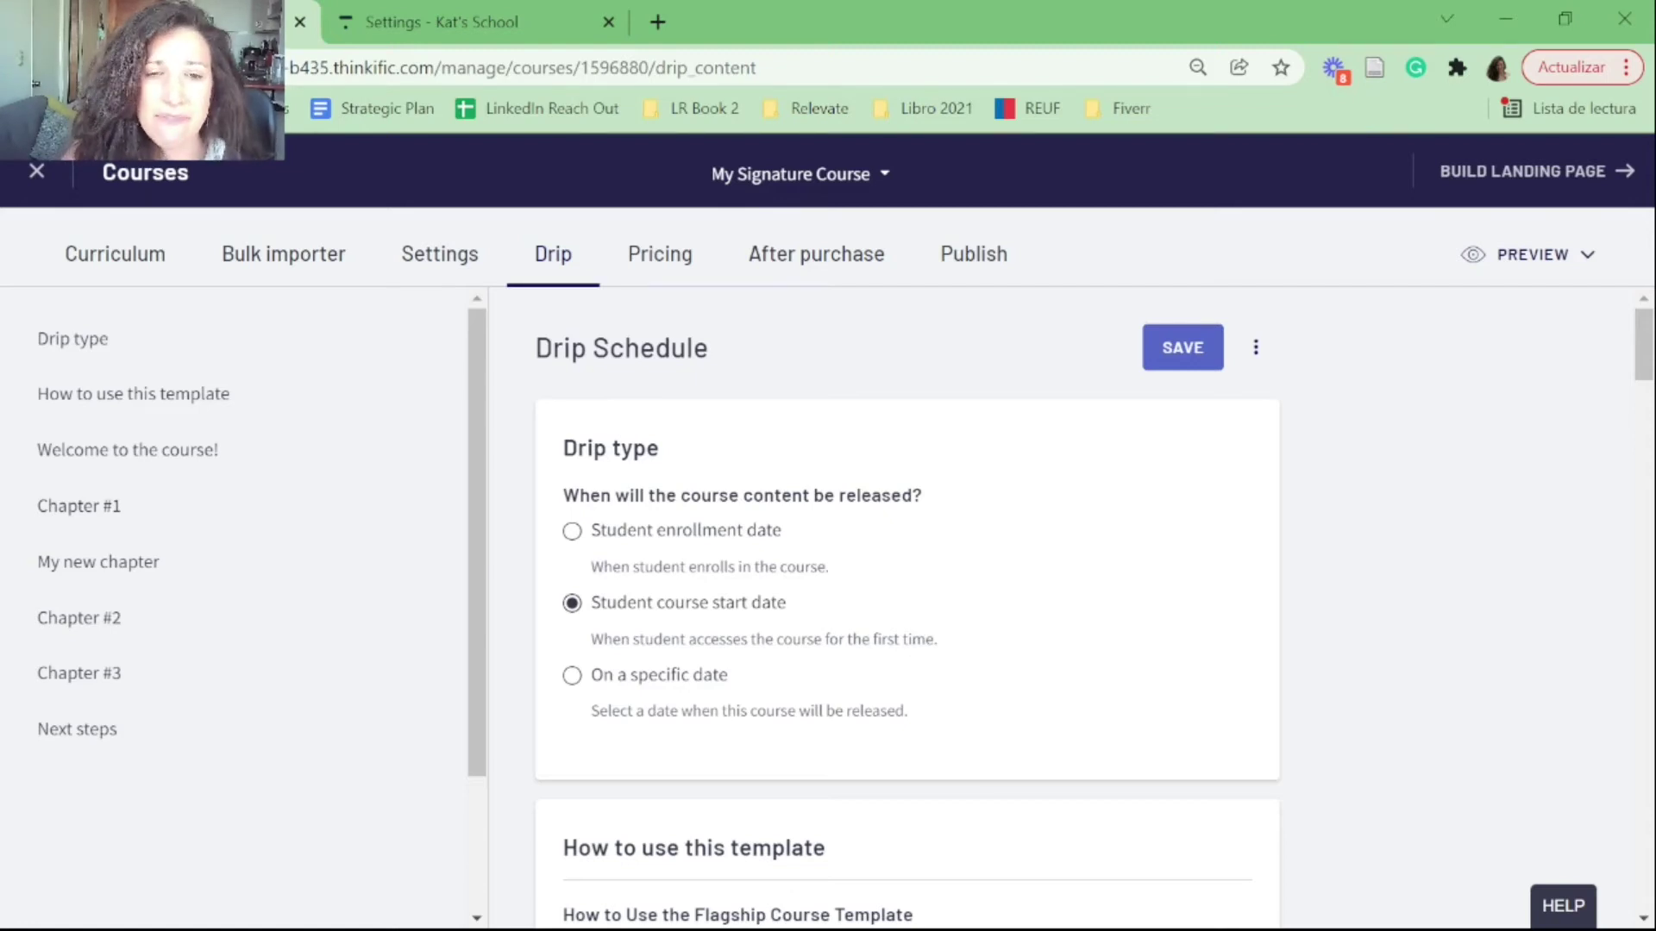
Step: Save the drip schedule and confirm clearing the course's schedule
click(1182, 348)
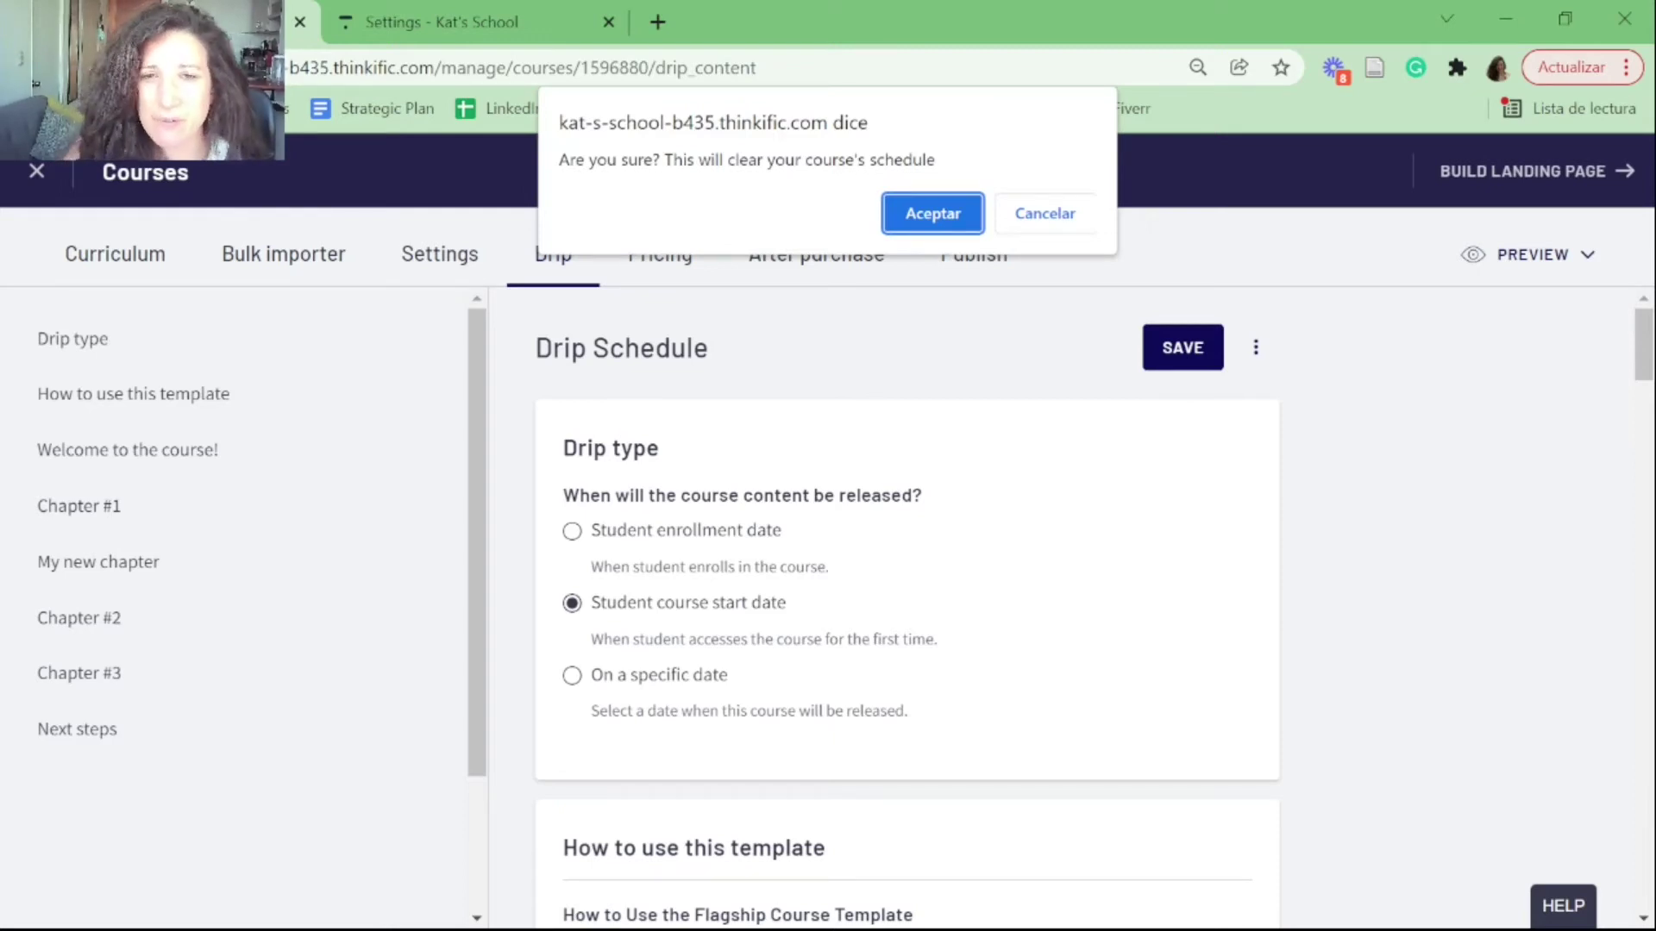
key(Return)
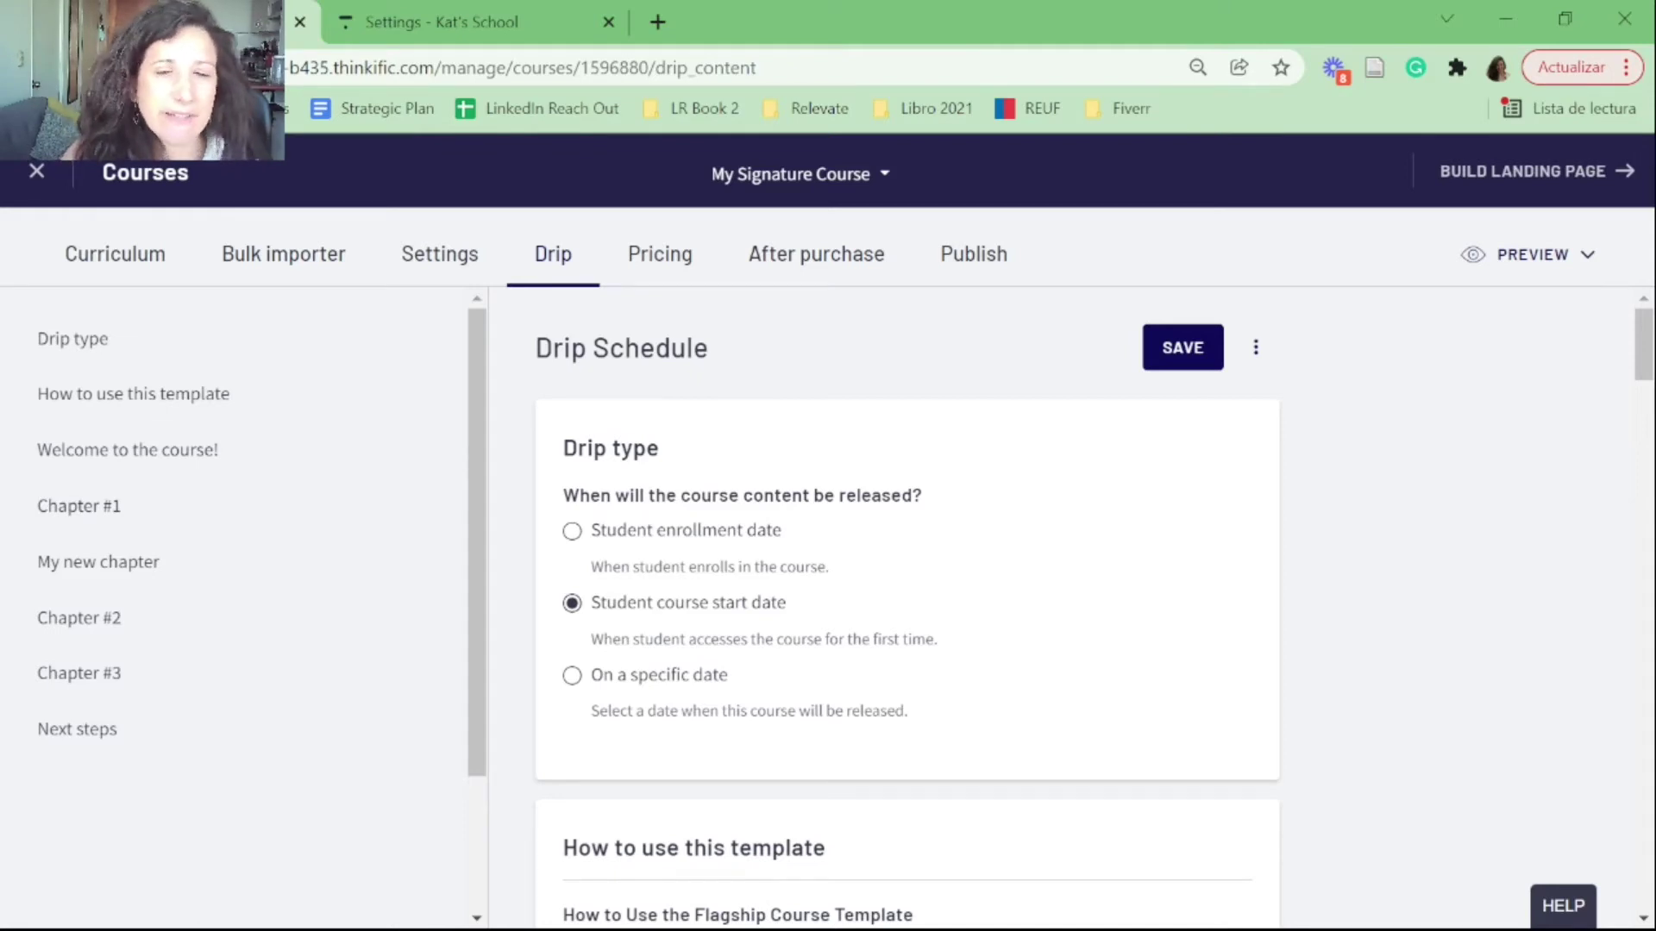
Step: Return to the curriculum and make the Before we begin... survey in the Welcome to the course! chapter a prerequisite
click(114, 253)
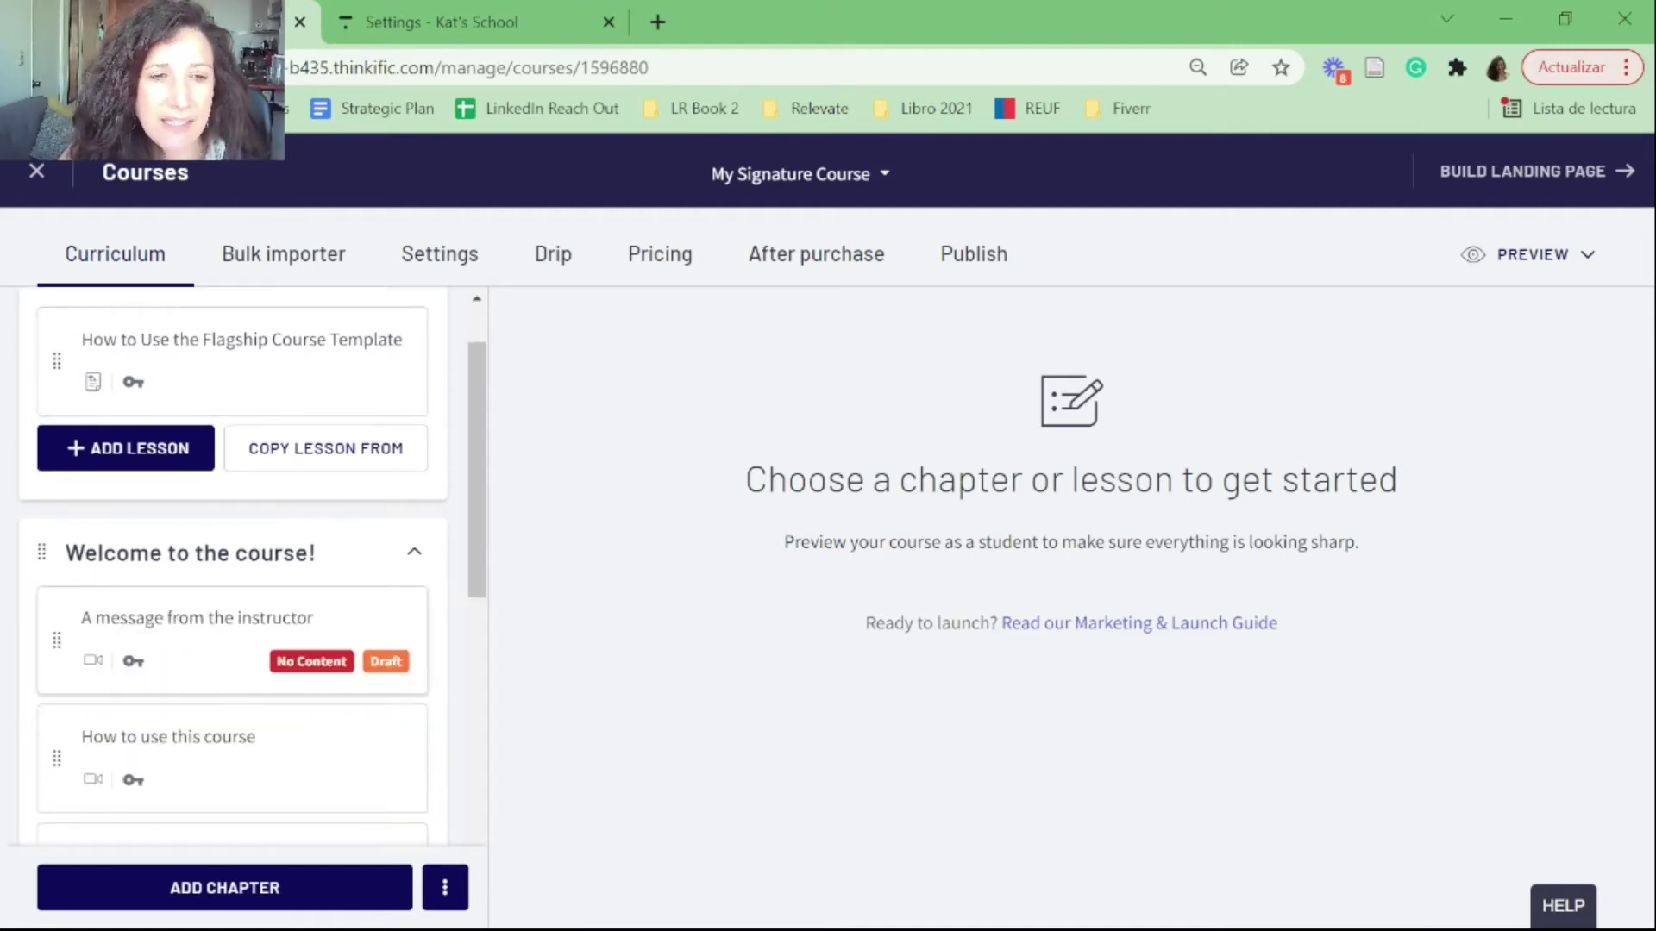
scroll(233, 569, down, 4)
click(151, 595)
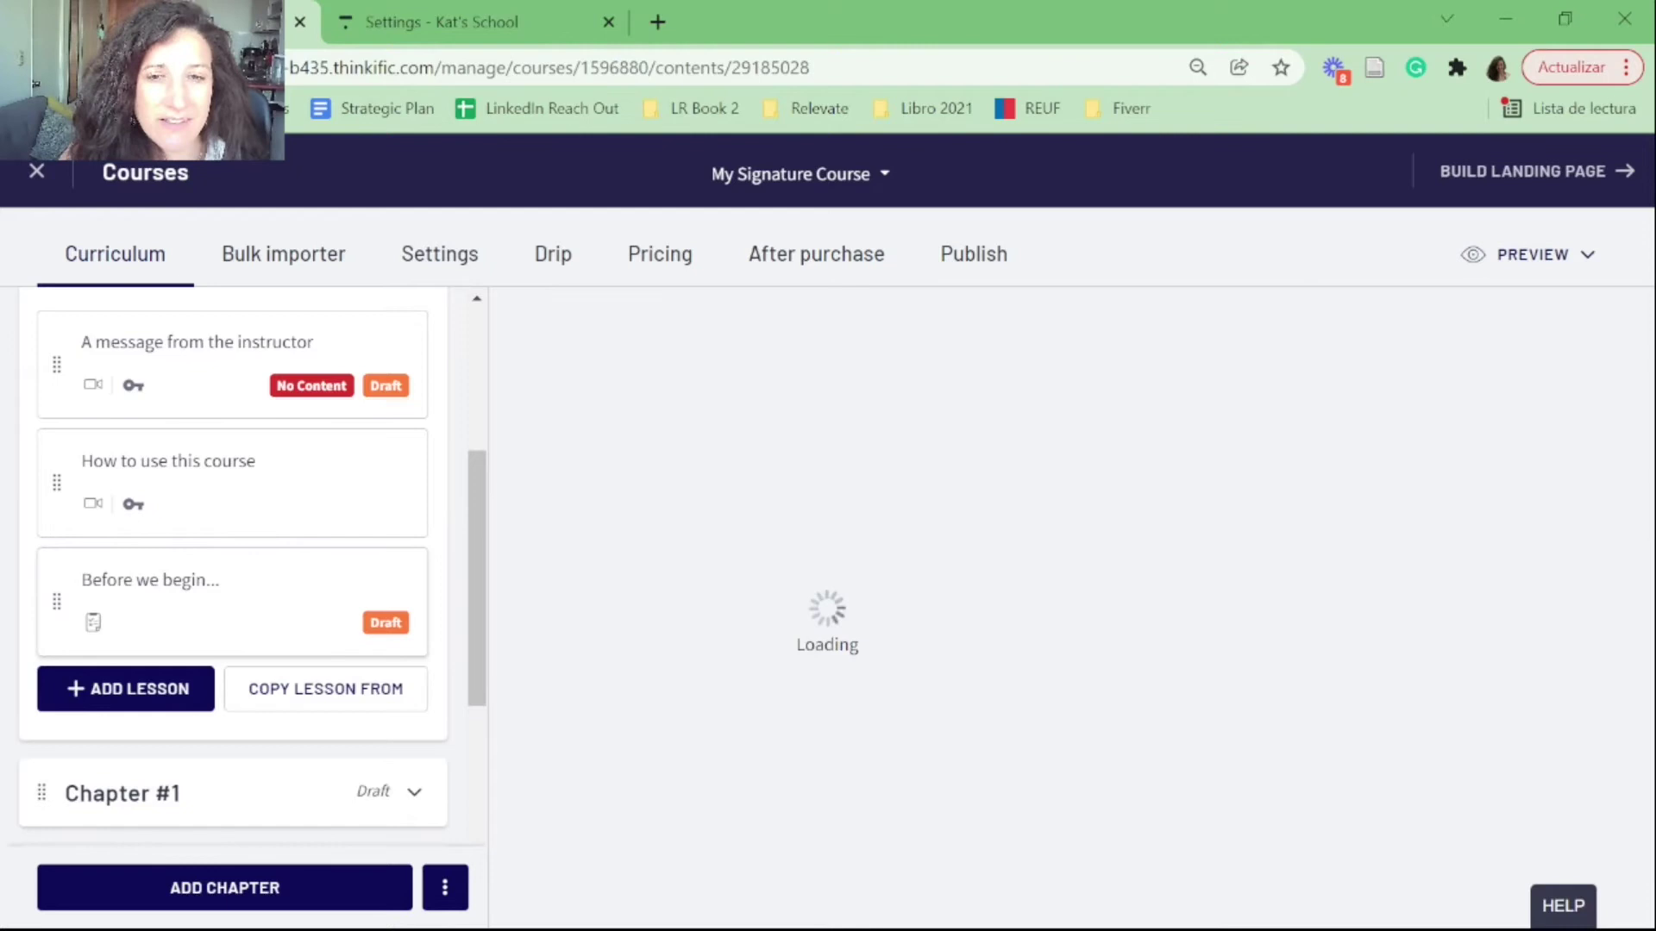
scroll(1061, 604, down, 4)
scroll(1061, 604, down, 3)
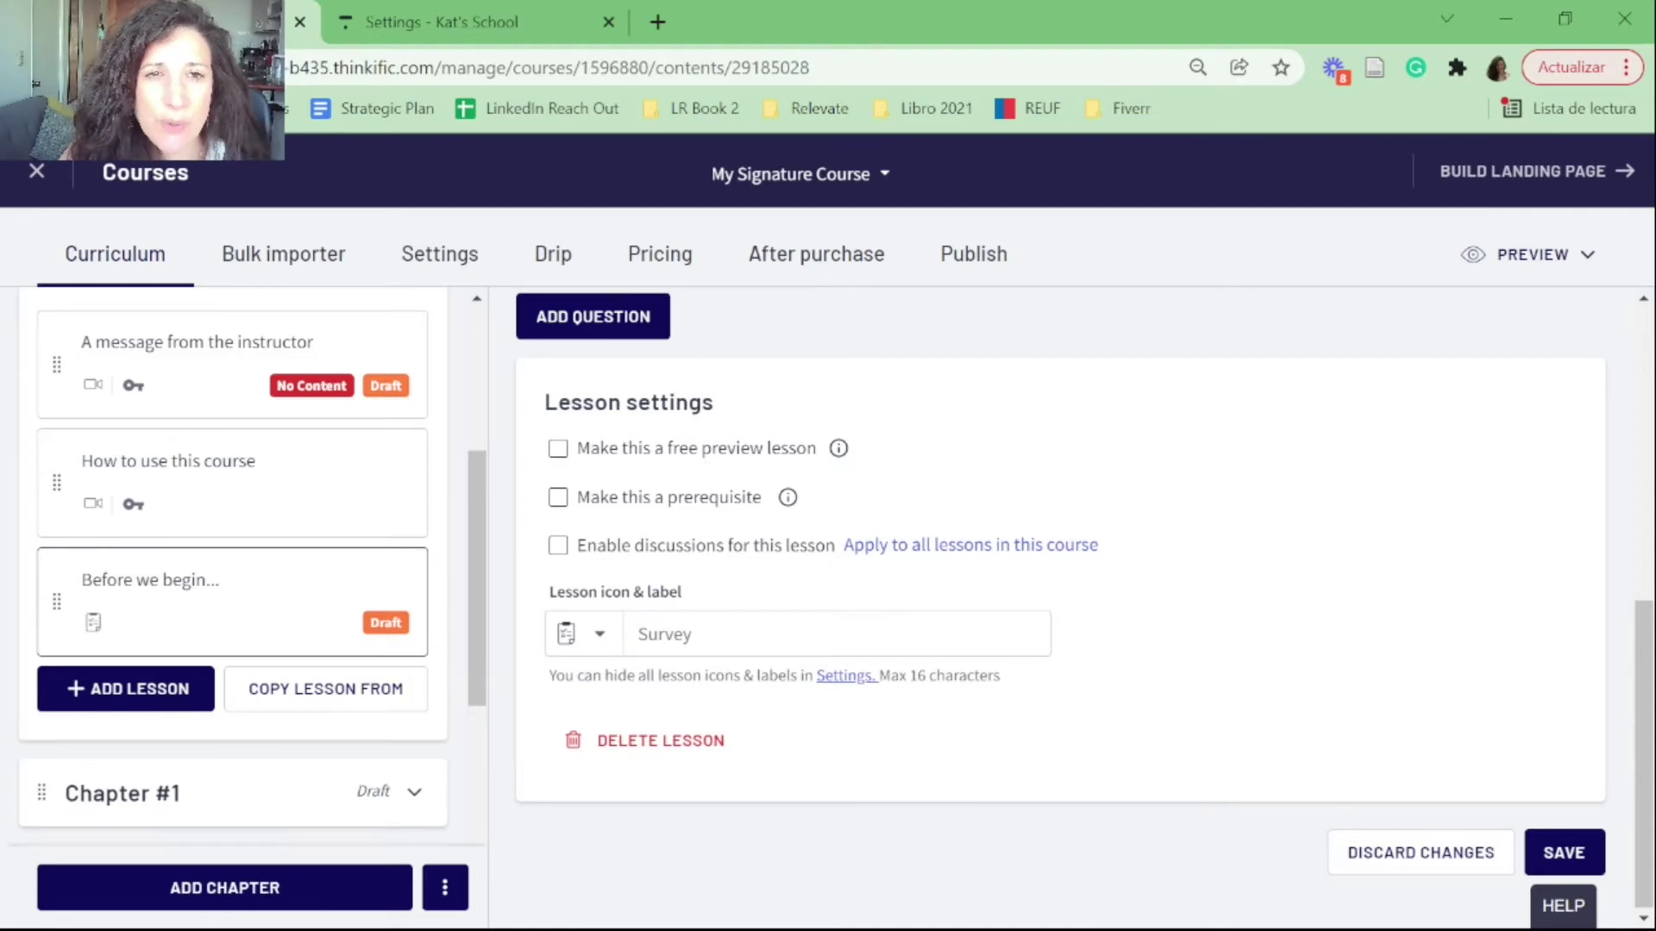
click(558, 497)
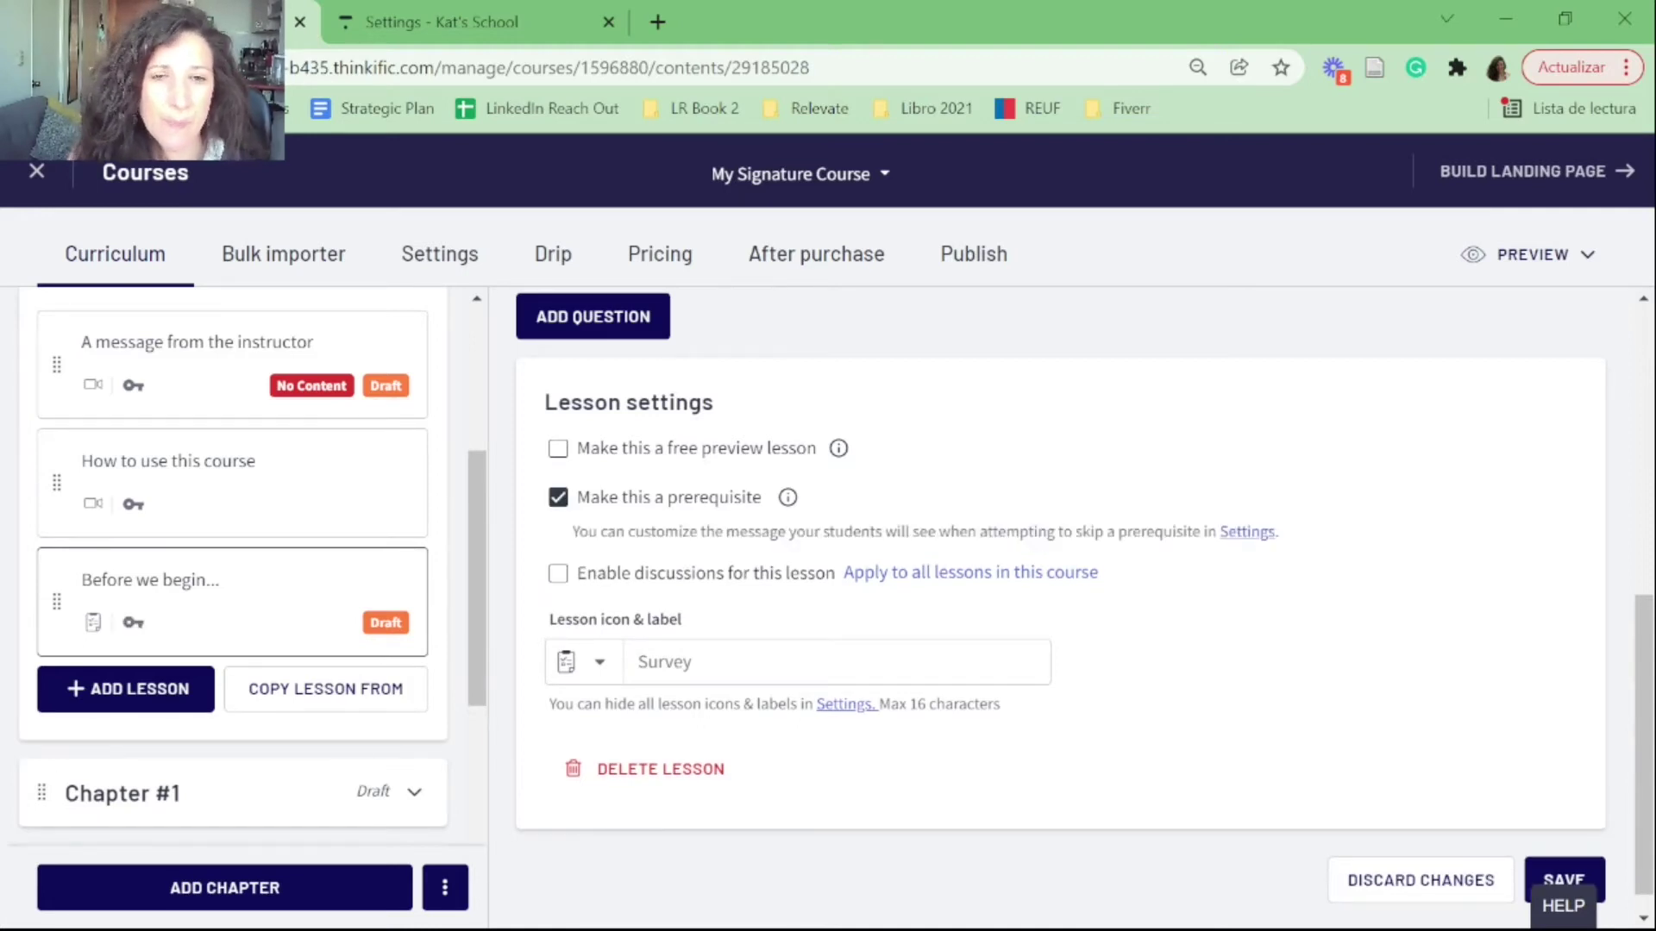
Step: Examine the prerequisite markers on the welcome lessons and the customized prerequisite heading in the site's learning content text settings
mouse_move(133, 623)
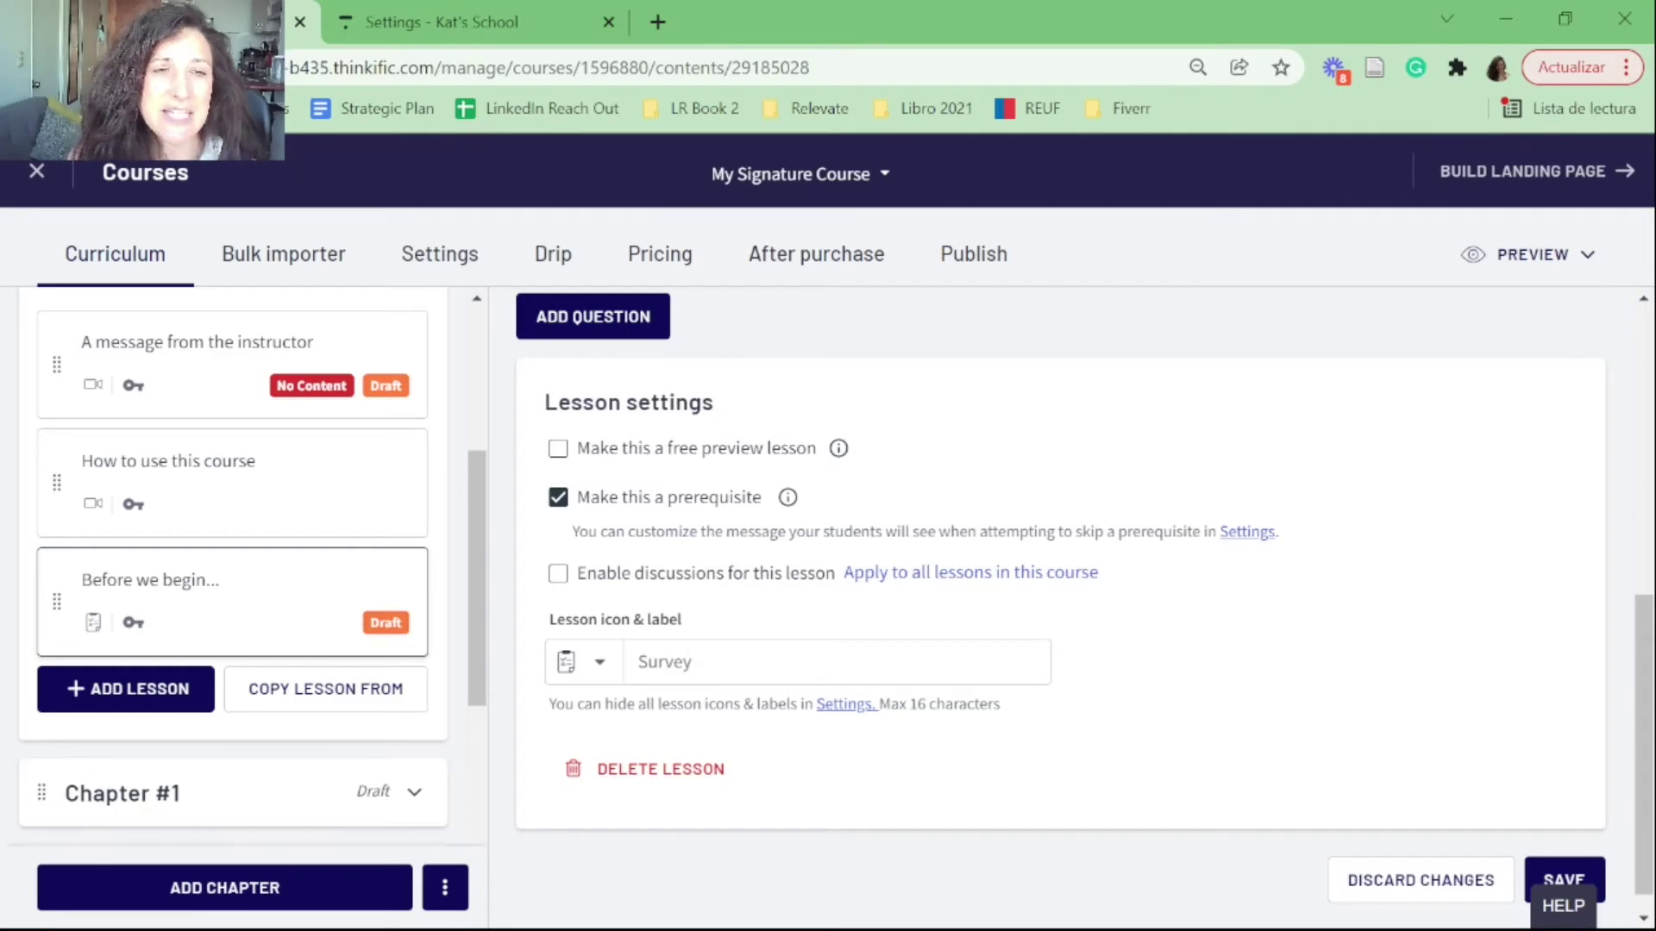
scroll(233, 561, up, 1)
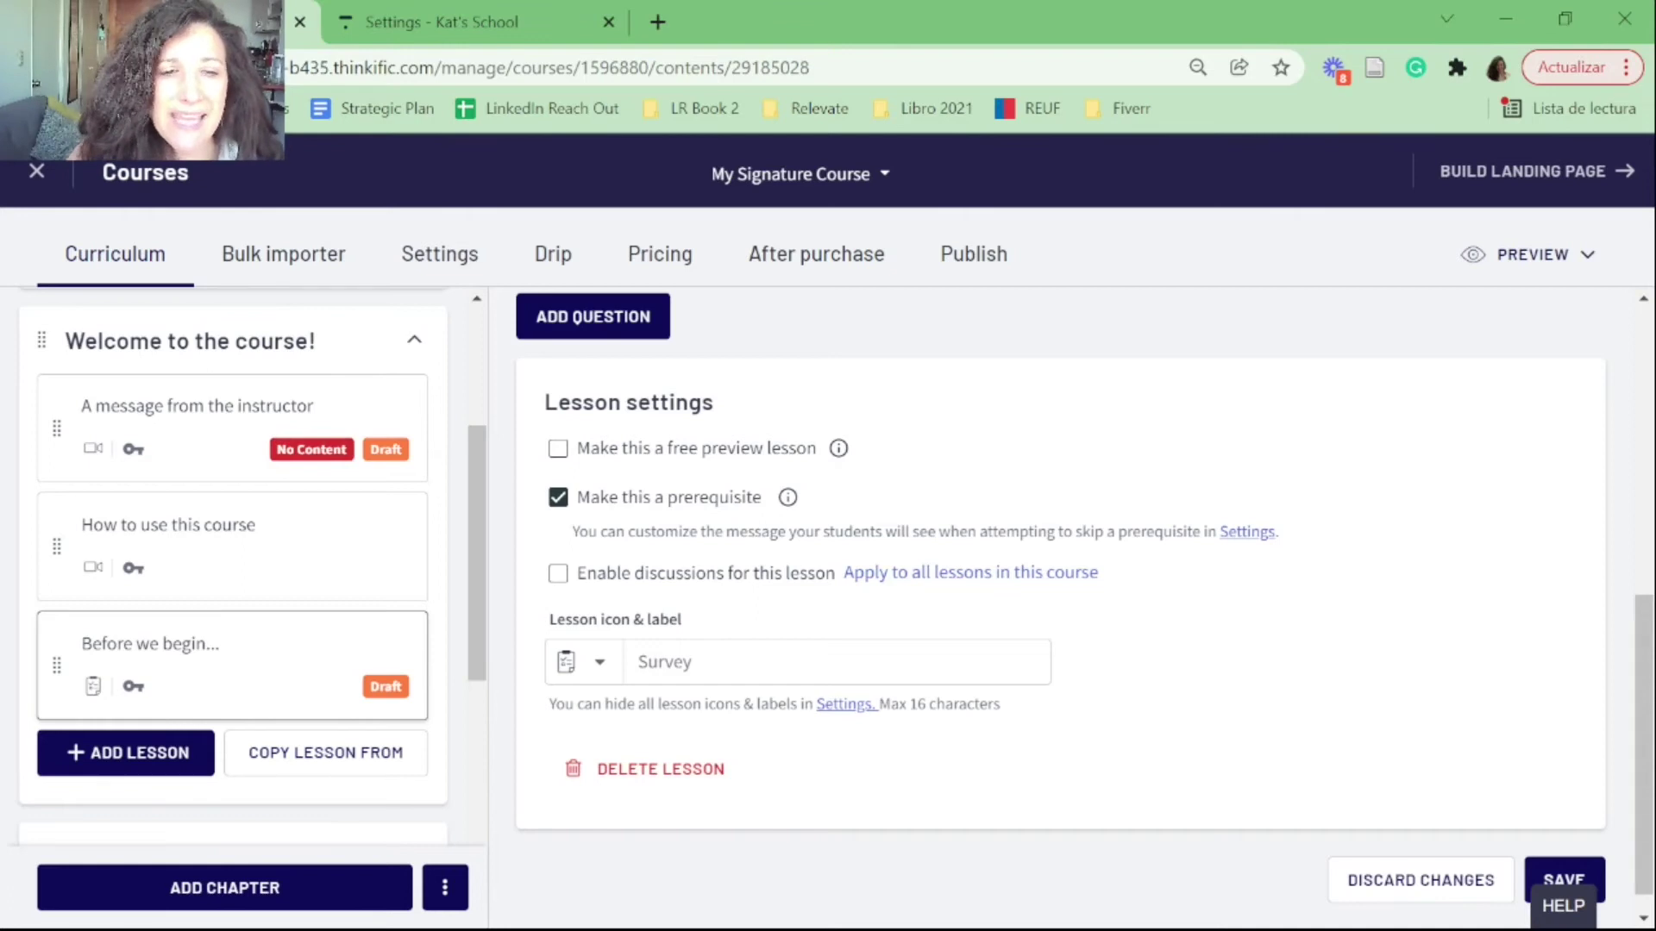
scroll(233, 560, down, 3)
scroll(233, 561, up, 2)
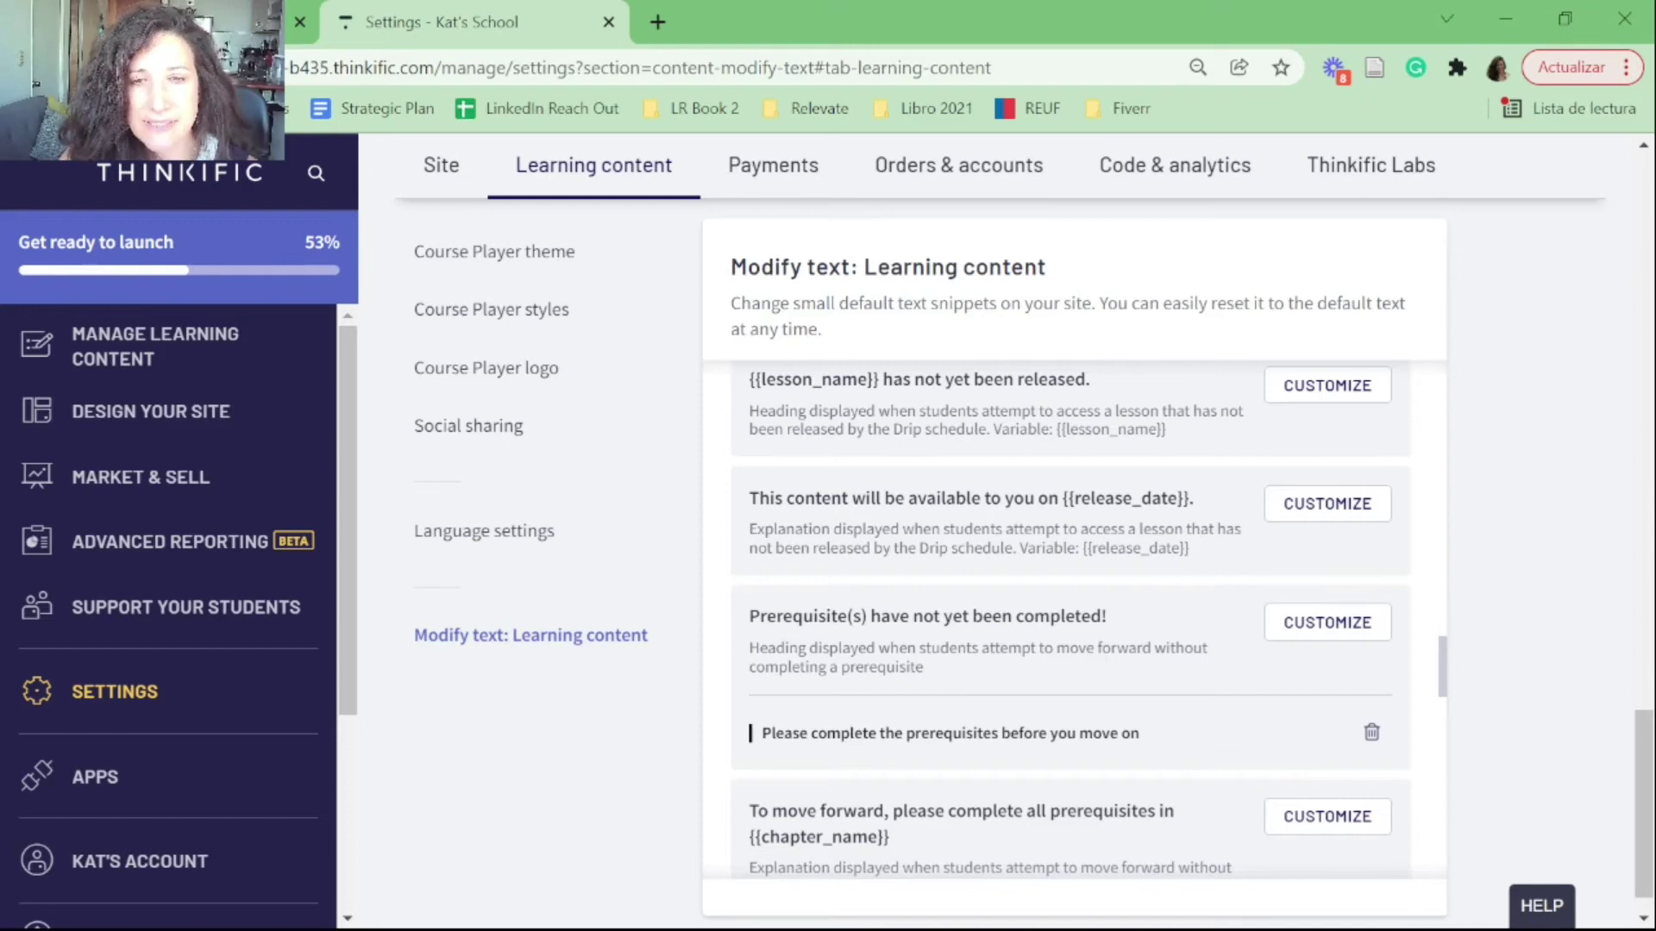
click(949, 733)
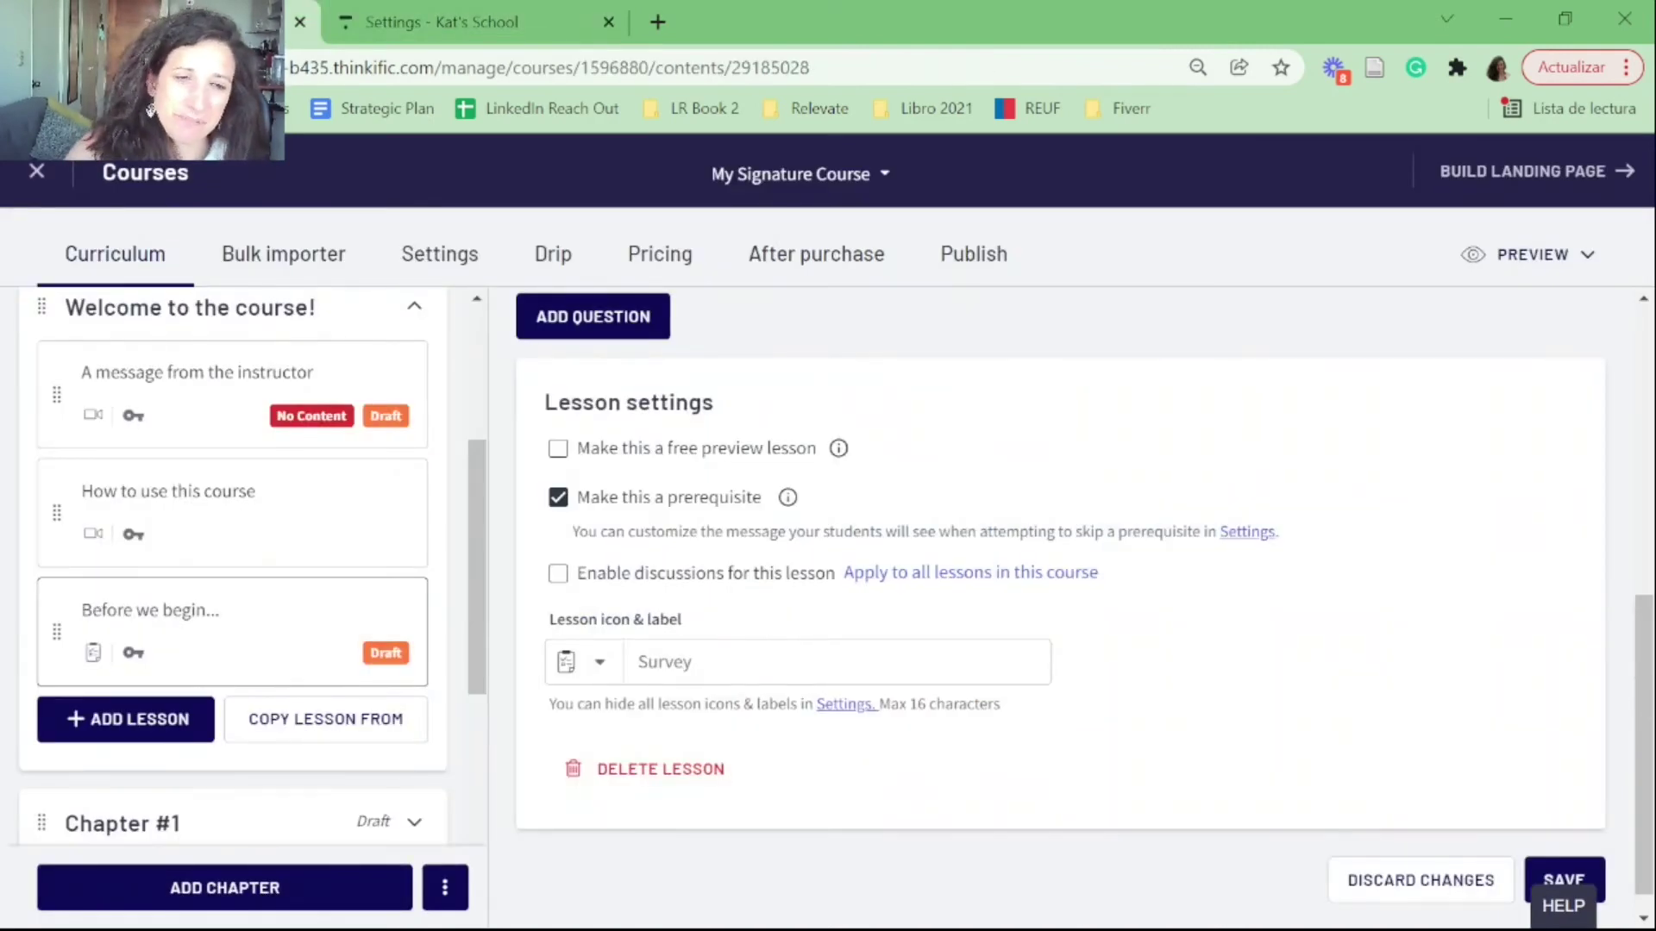
Step: Preview the course as an enrolled student and pause the How to use this course video
click(1533, 254)
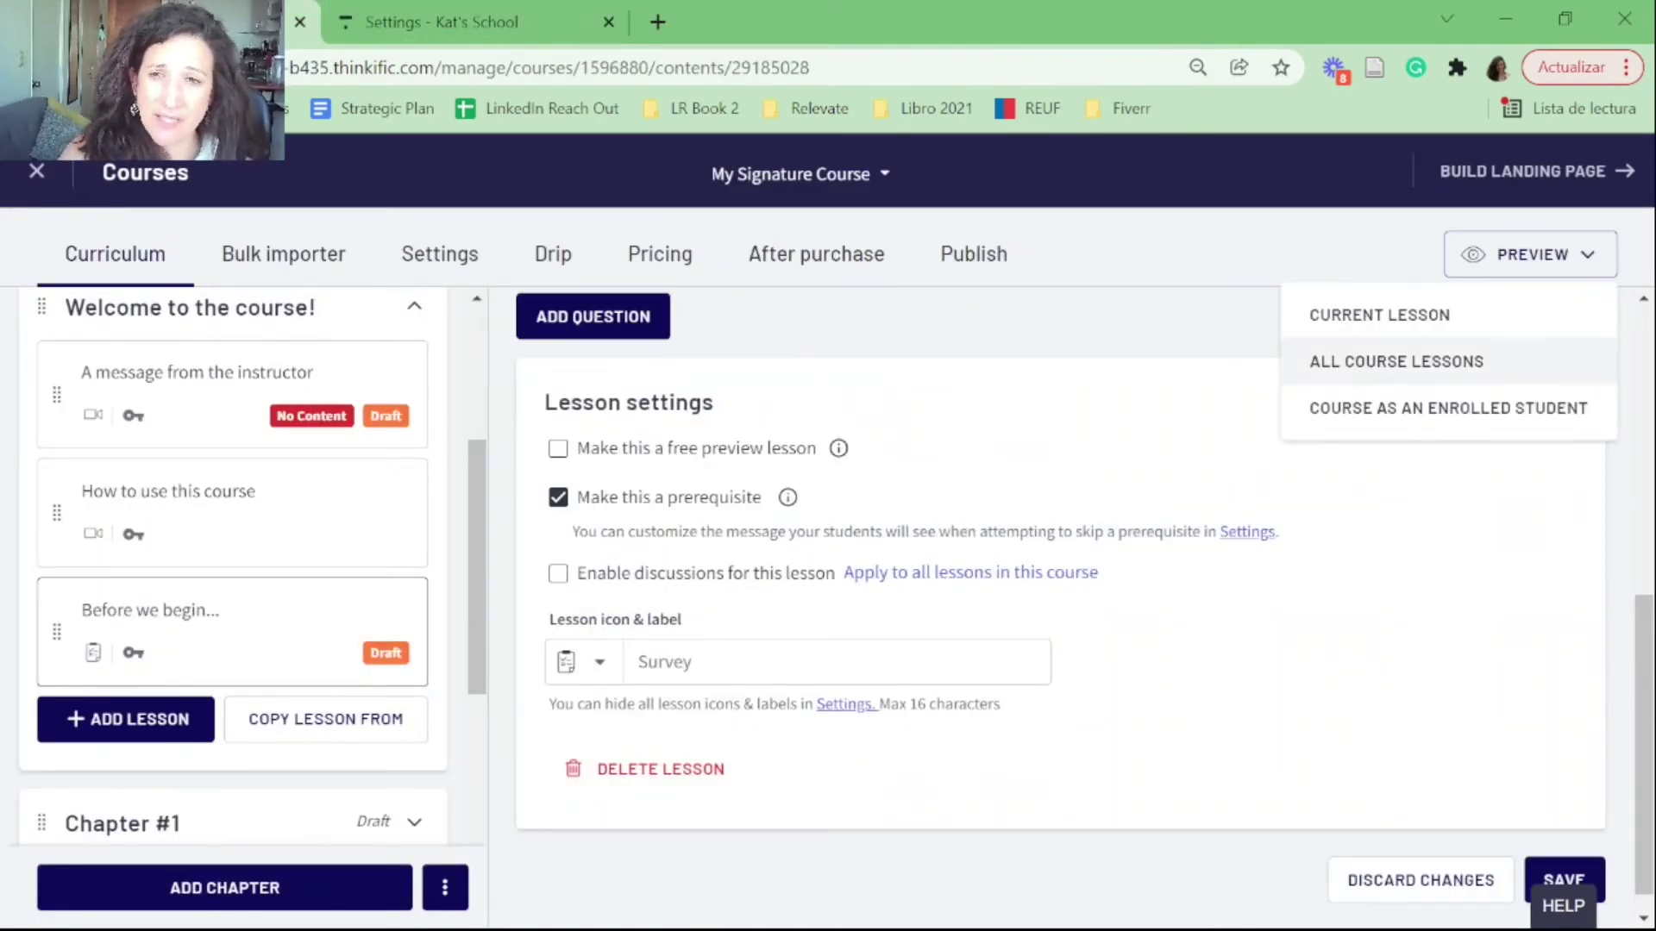
click(1448, 403)
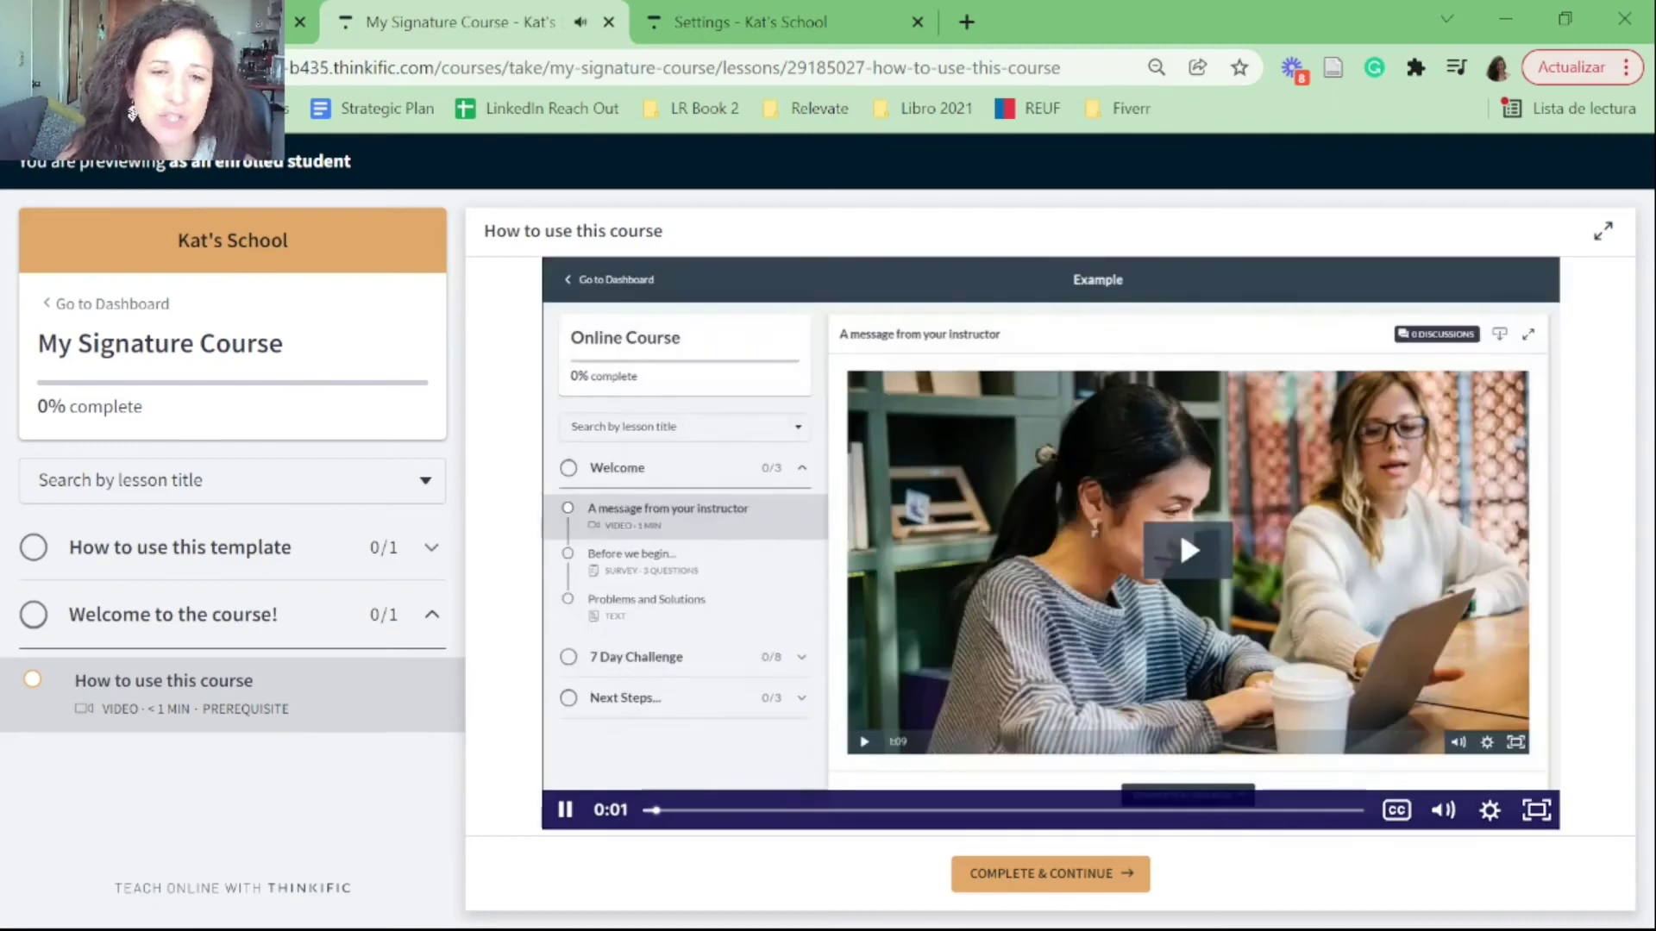
key(space)
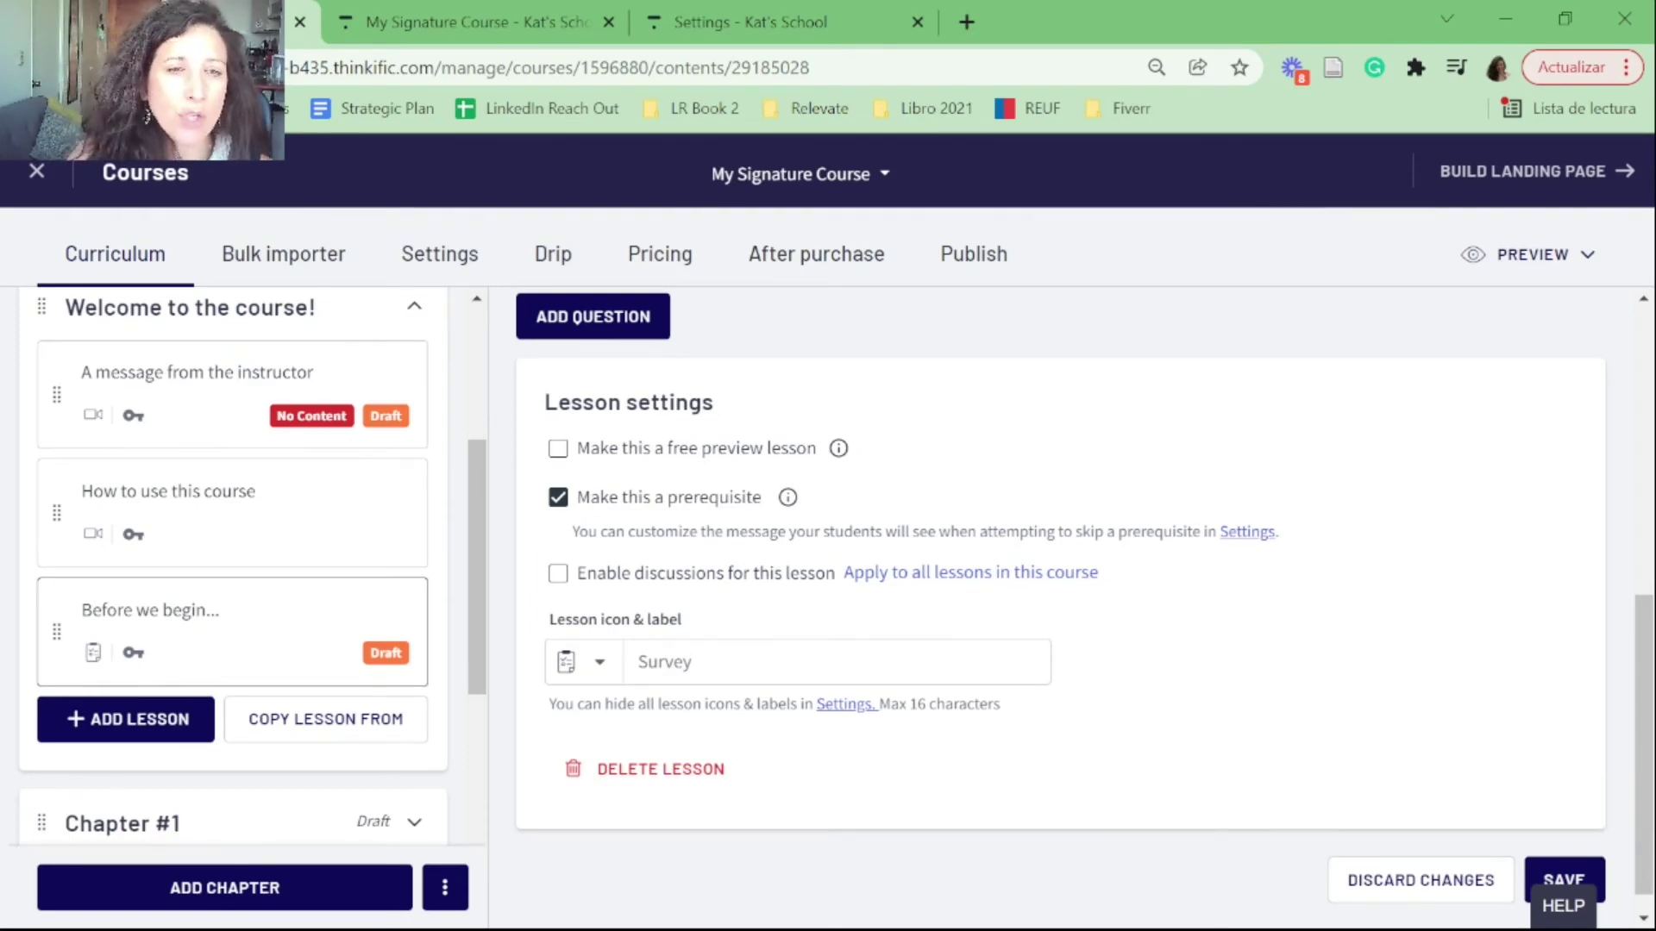
Step: Open the Test your learning quiz in Chapter #1, discarding the unsaved changes to the Before we begin... survey
scroll(233, 560, down, 5)
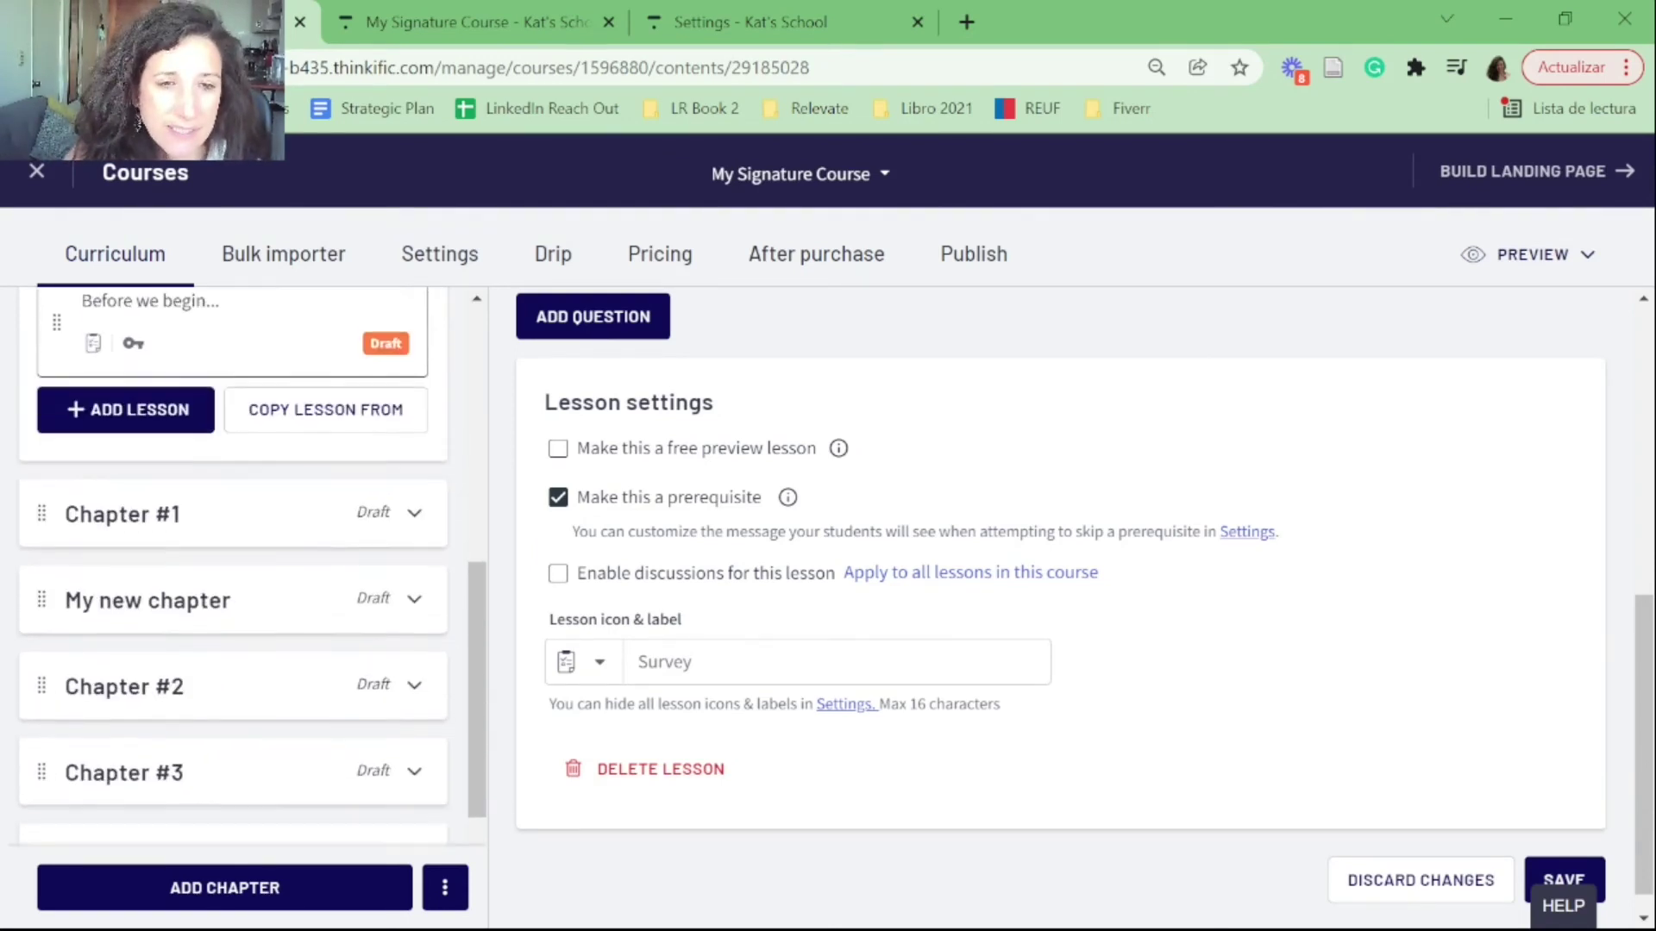
scroll(233, 561, down, 3)
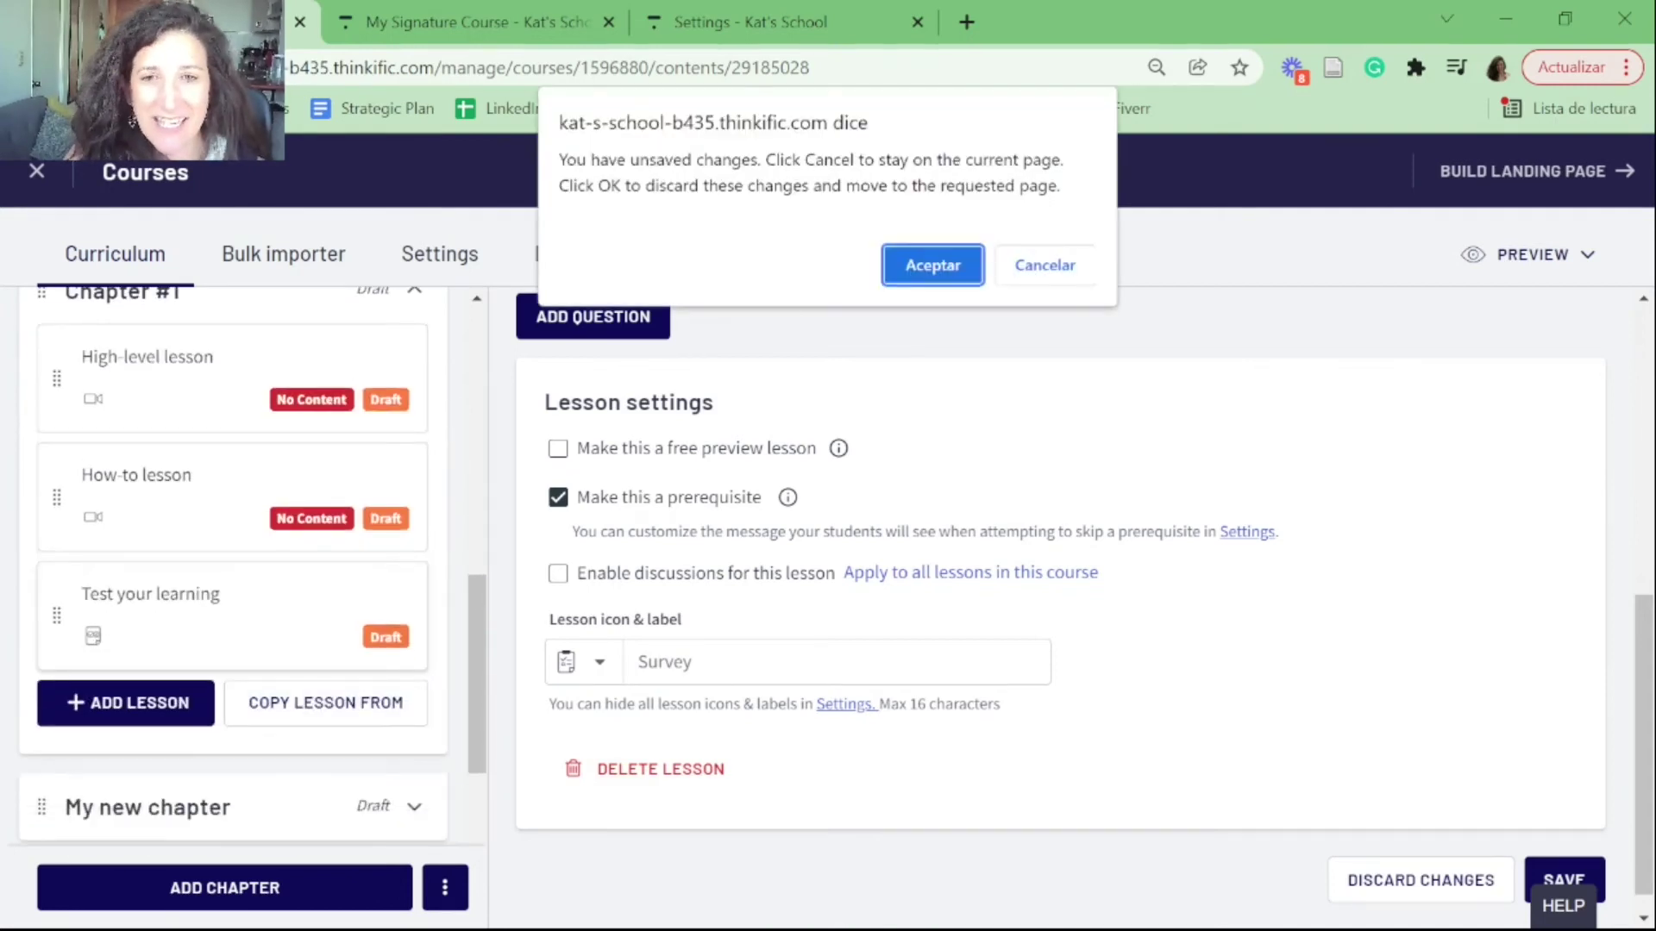
key(Return)
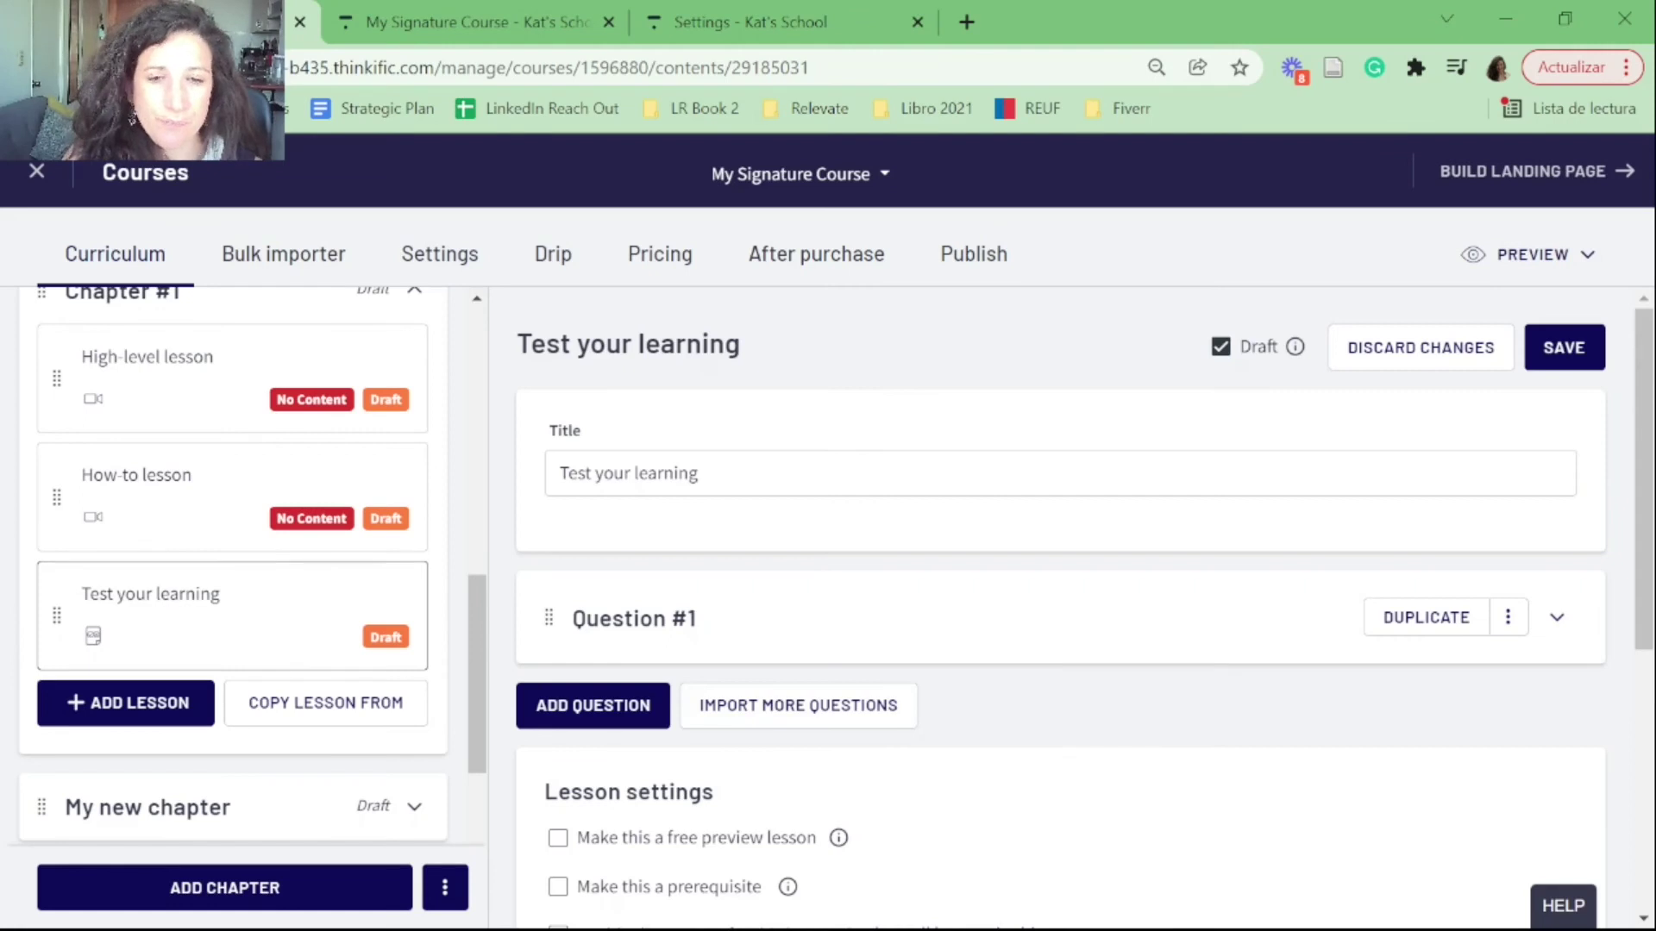
Step: Require a passing grade of 80% for the Test your learning quiz
scroll(820, 802, down, 3)
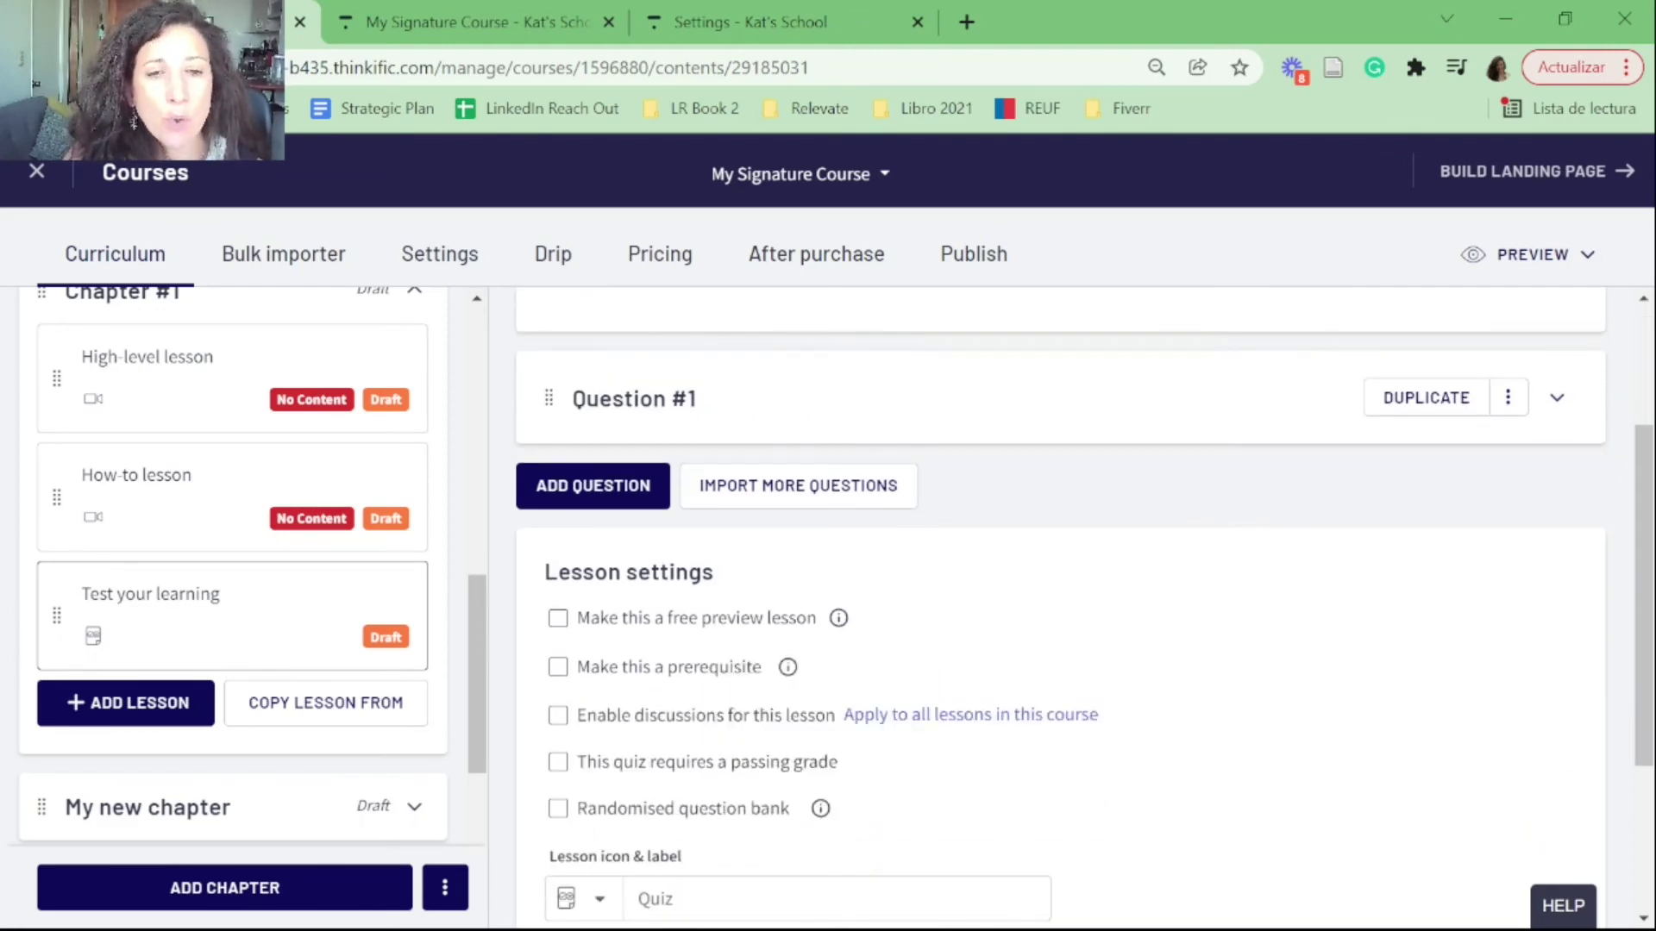
click(558, 762)
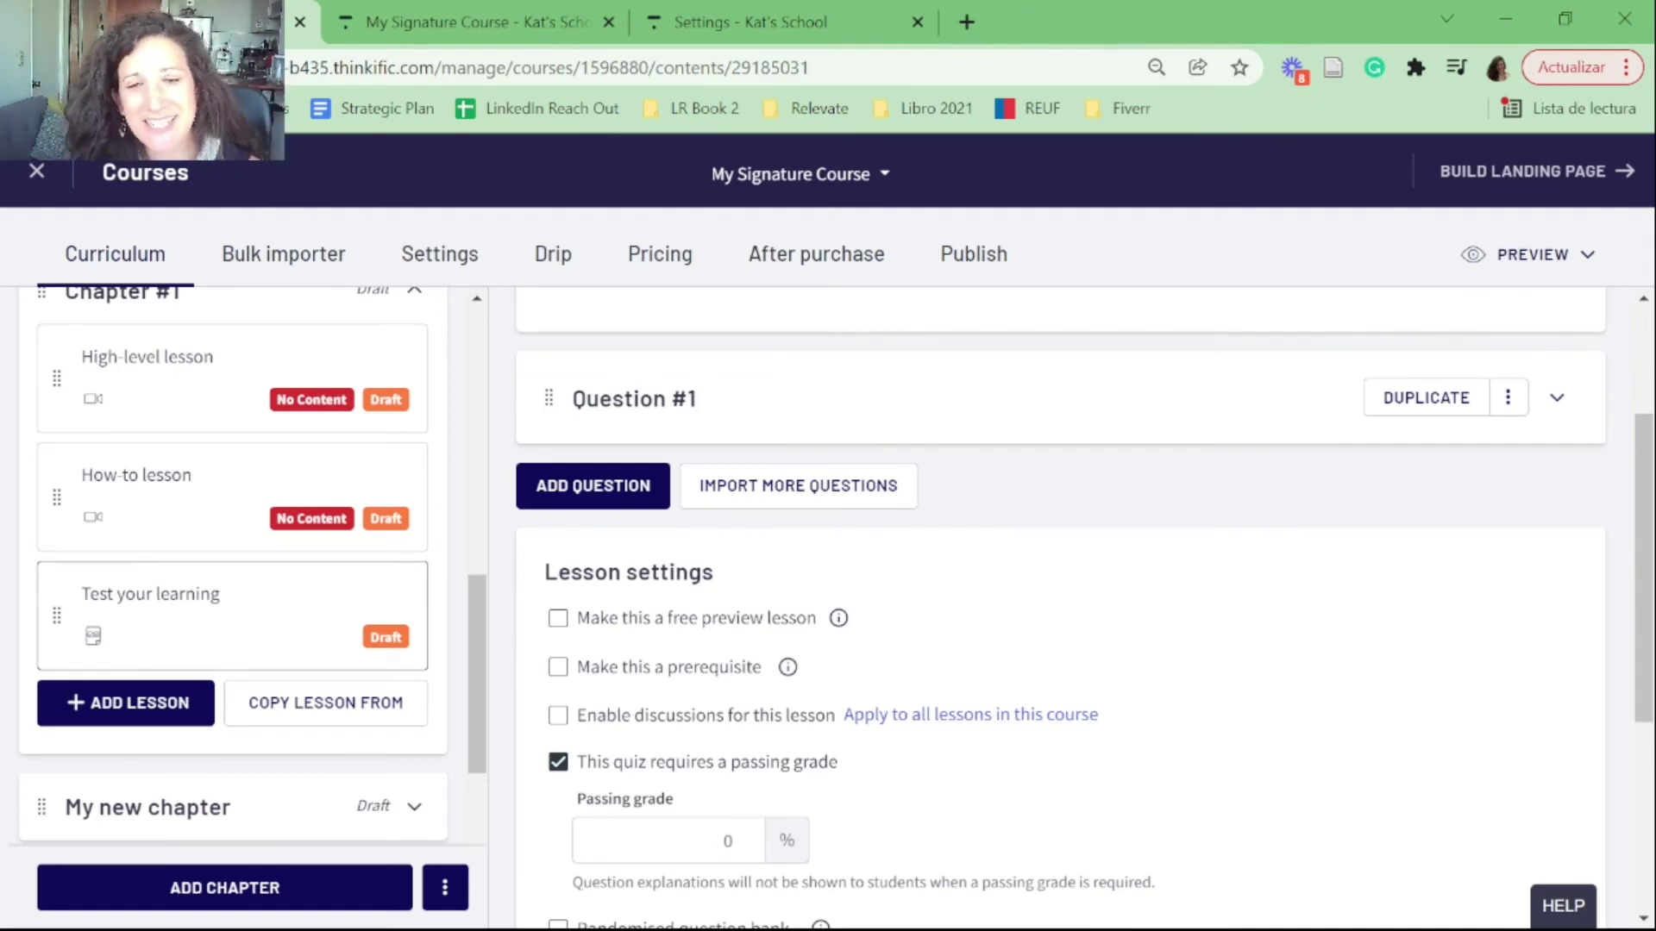
click(707, 841)
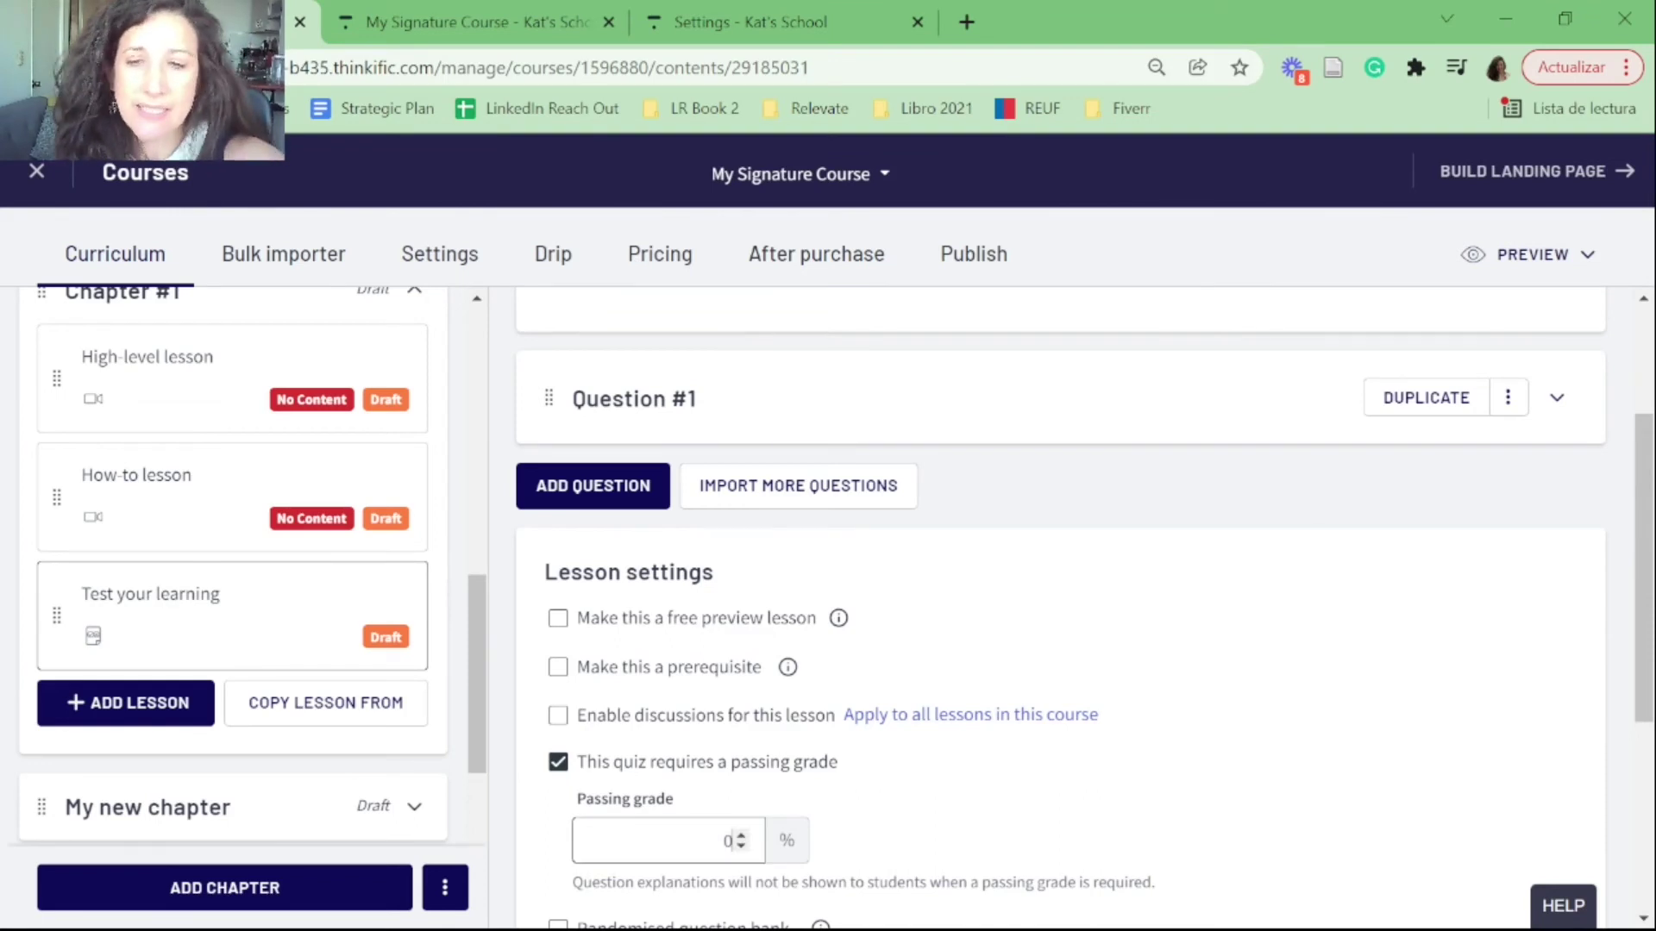
text(80)
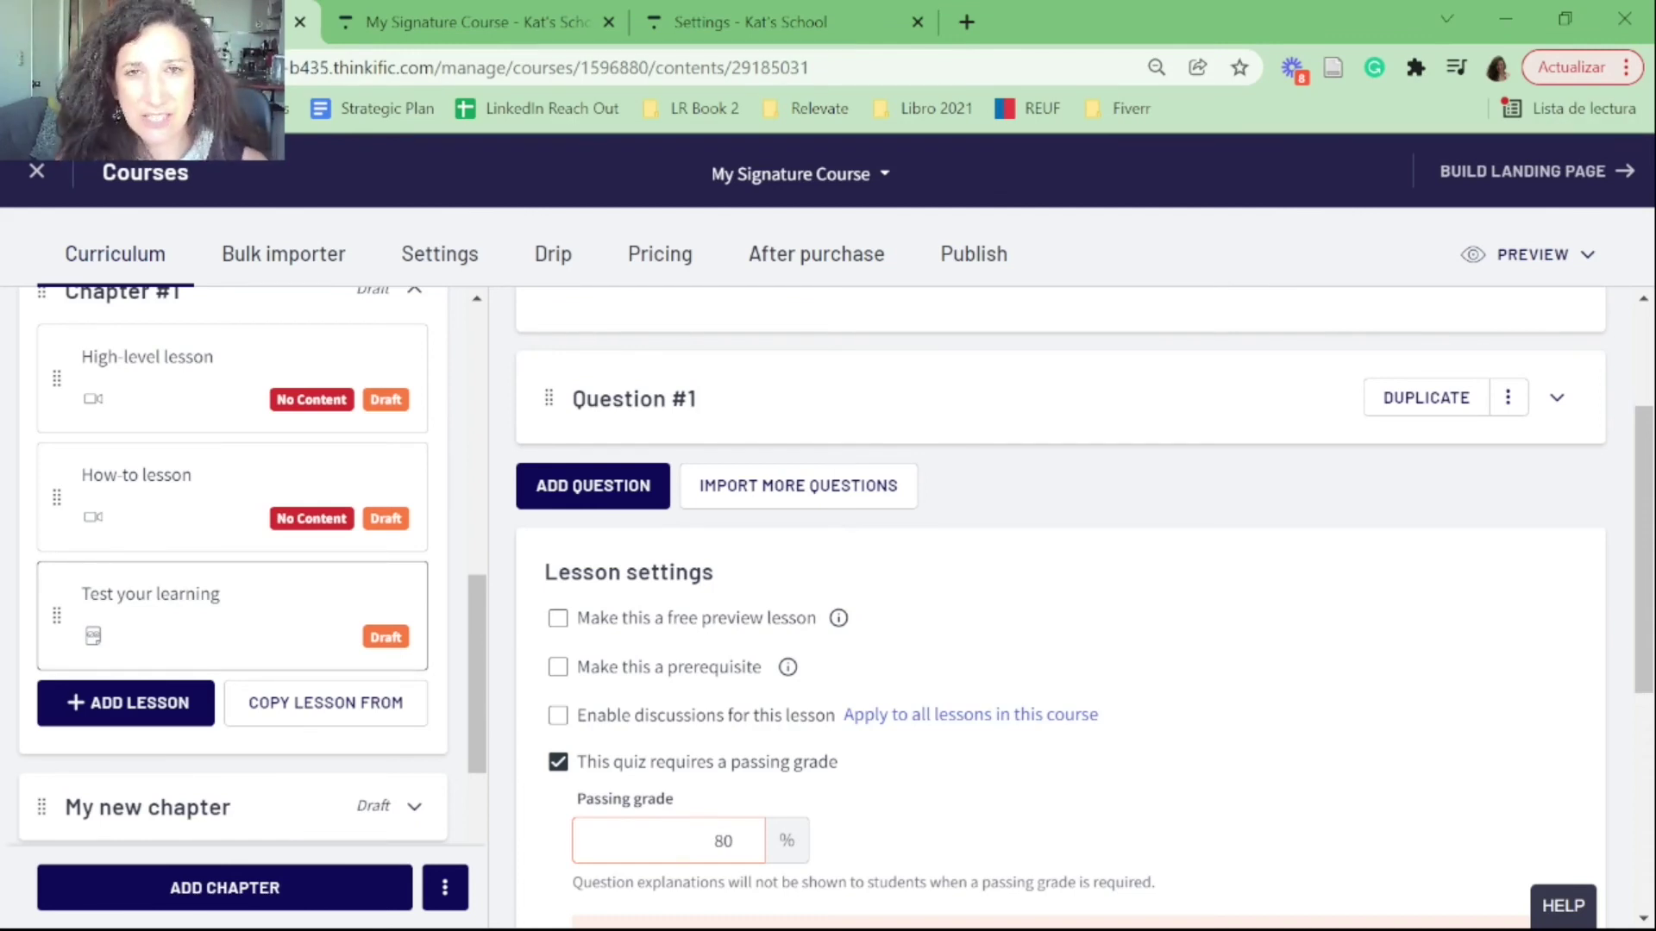
Step: Make the Test your learning quiz in Chapter #1 a prerequisite
click(558, 667)
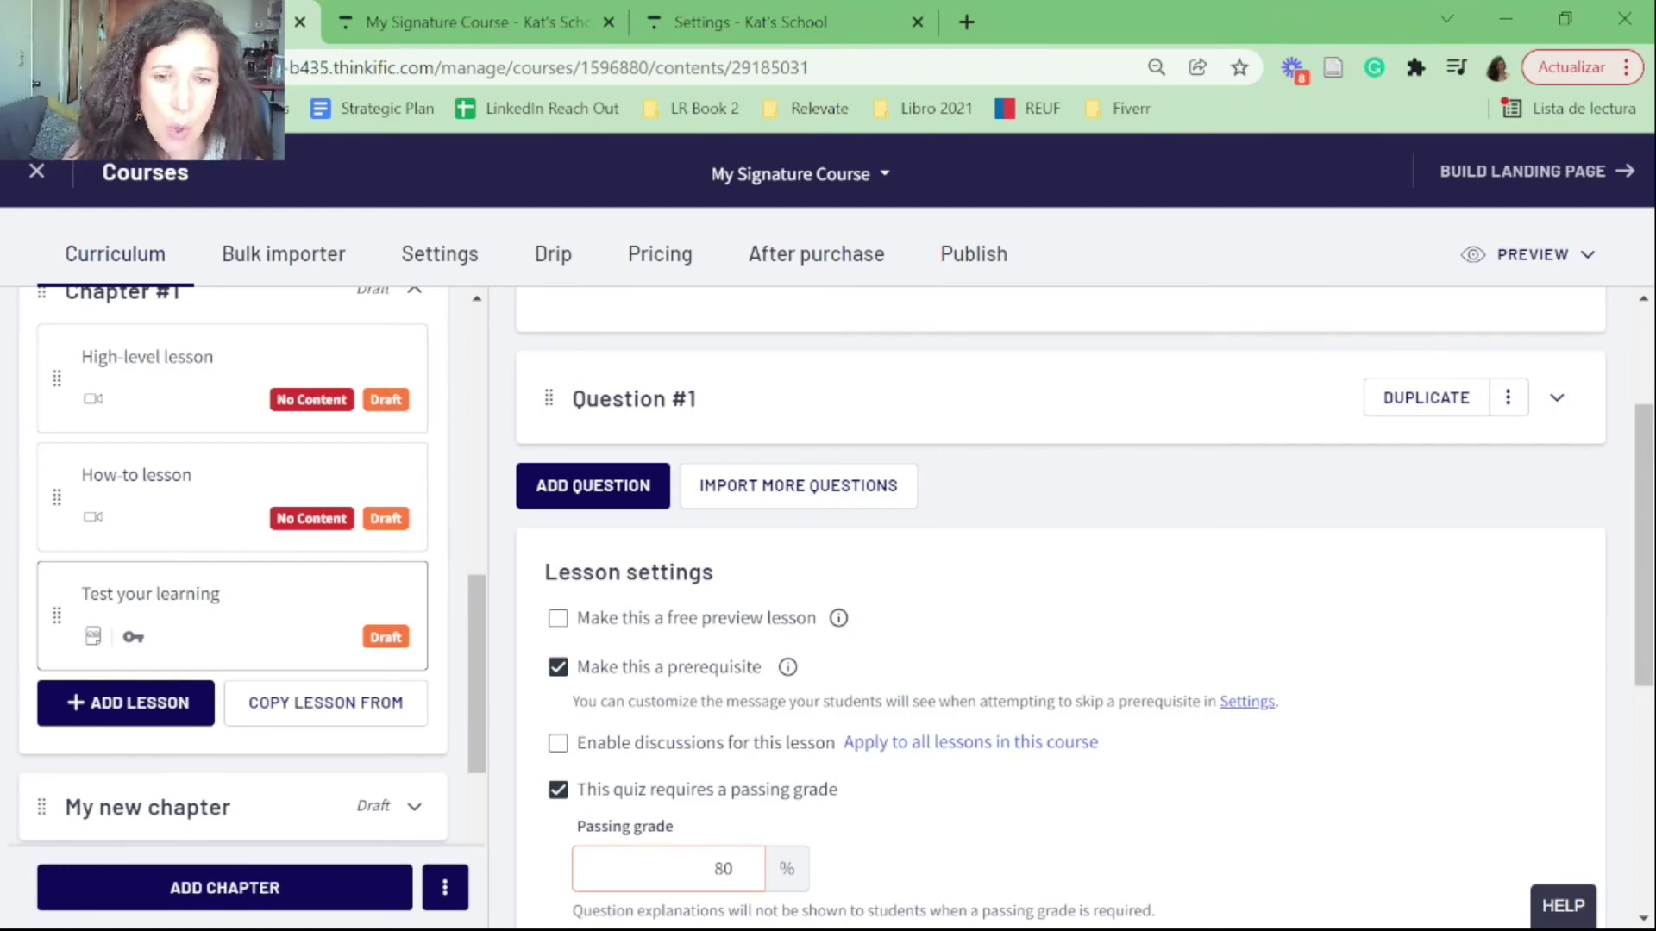
key(space)
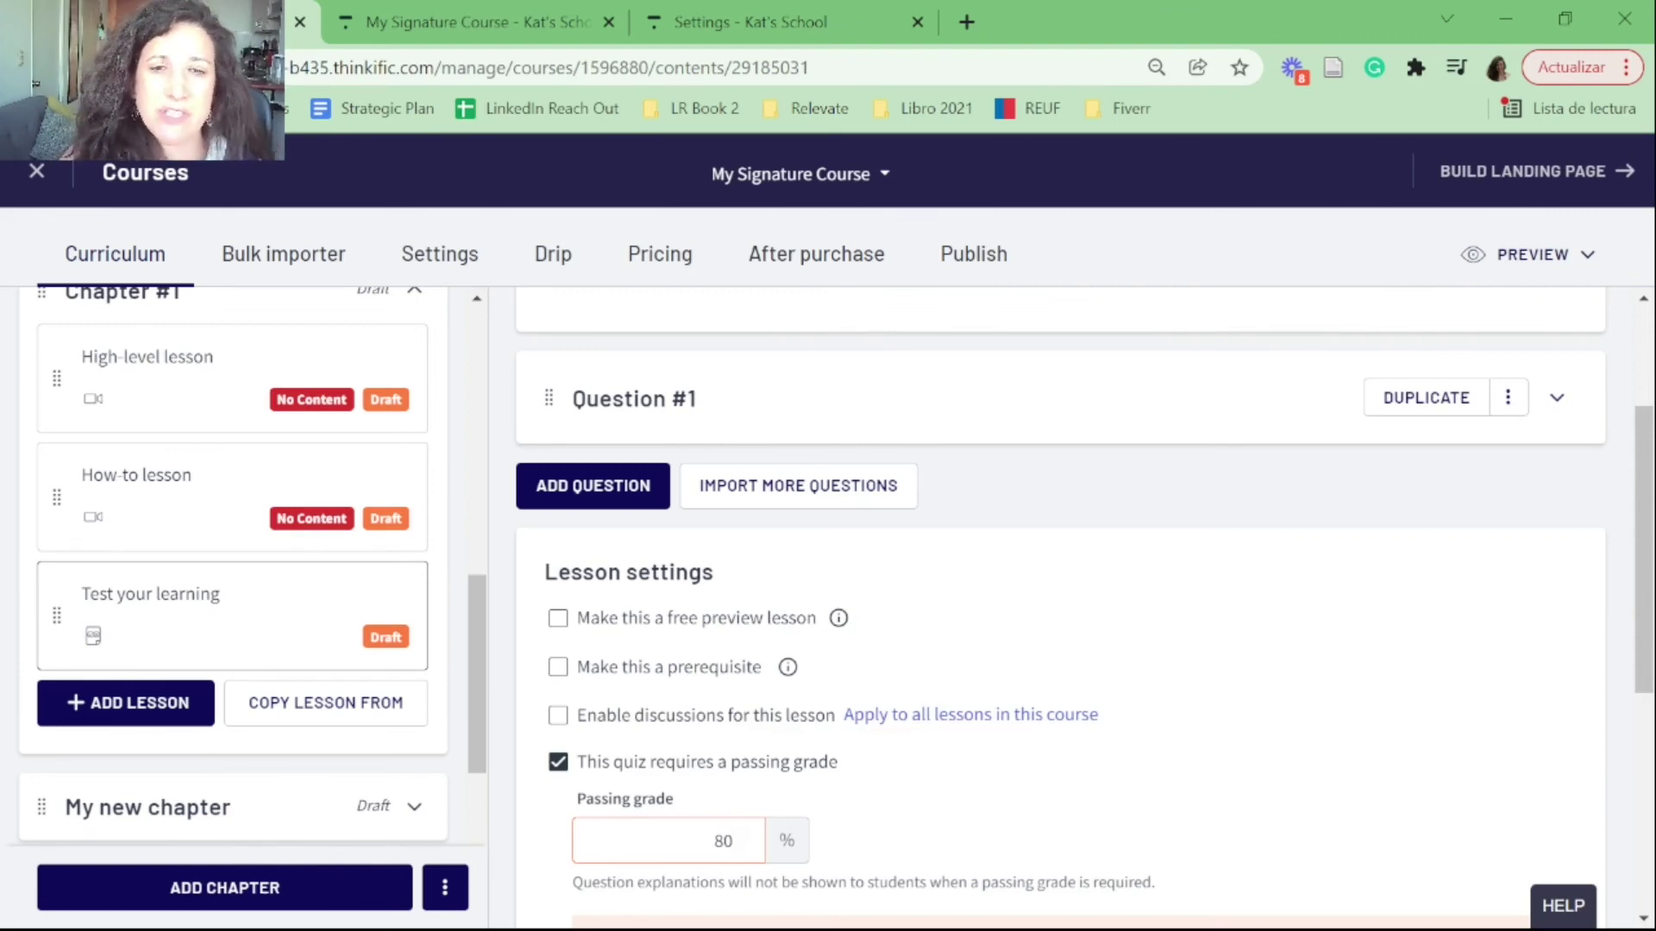
click(558, 666)
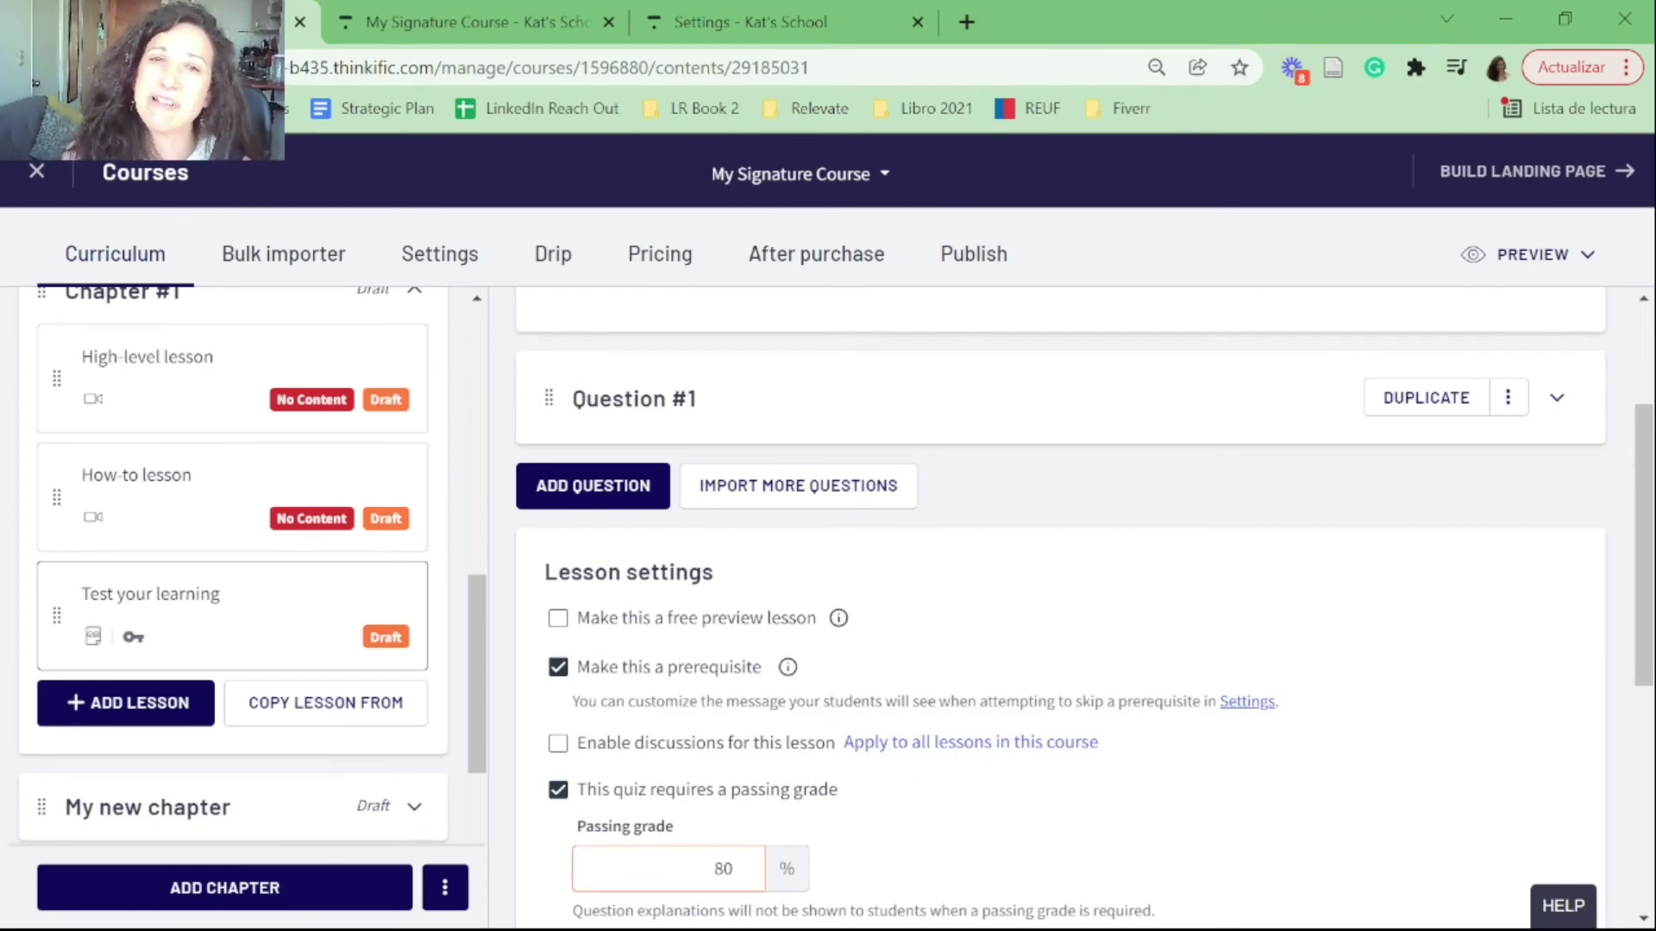